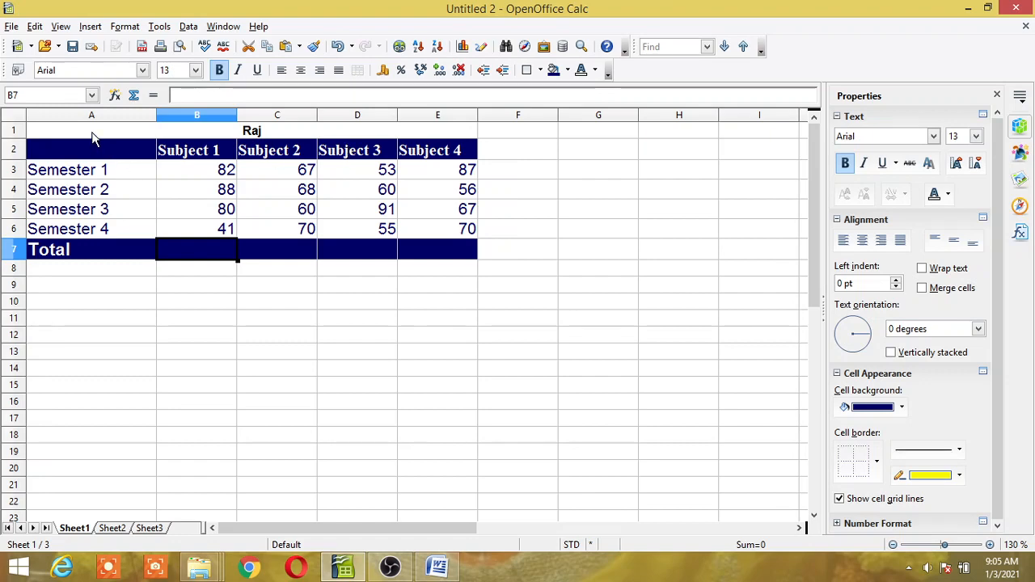
Copy the whole marks table A1:E7 from Sheet1 to the same cells on Sheet2.
drag(92, 135, 175, 240)
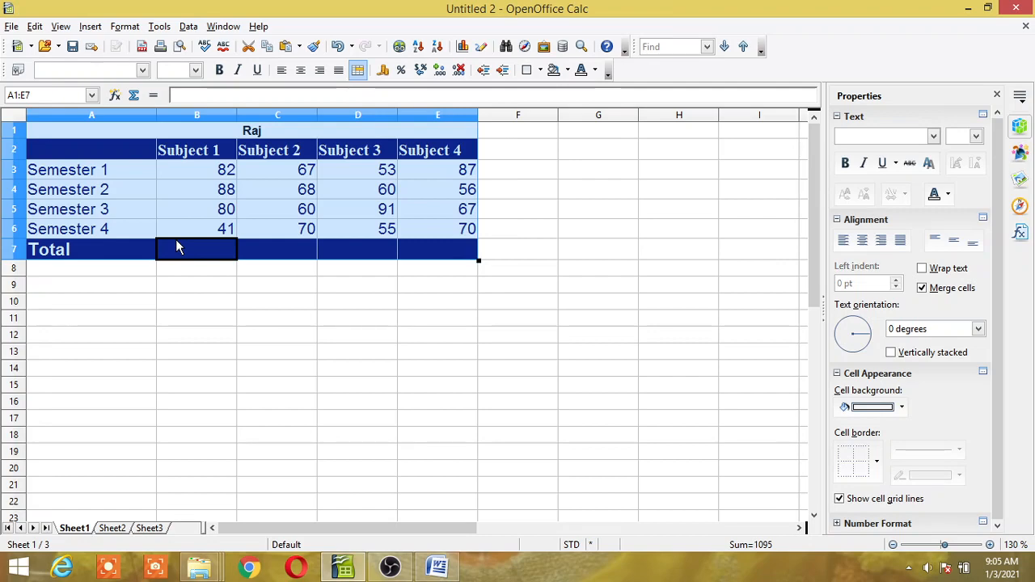
click(106, 527)
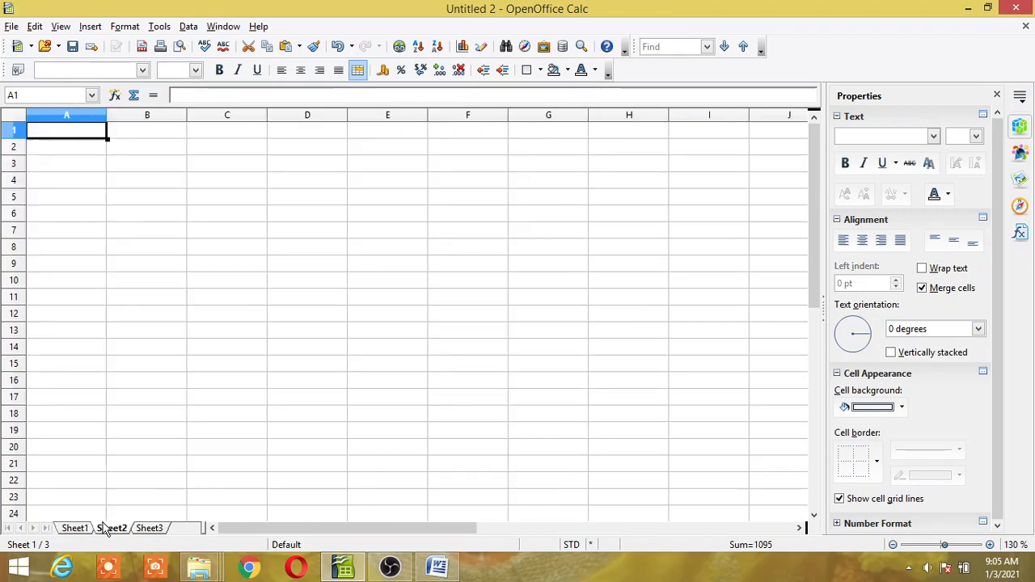
key(ctrl+v)
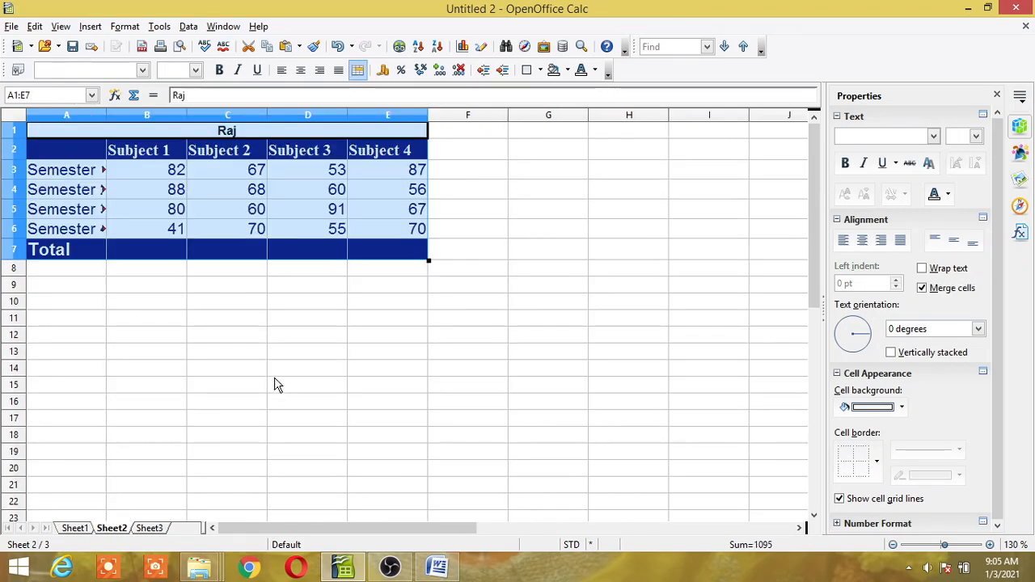
Replace the student name in the Sheet2 table heading with the second student's name and widen column A to fit the semester labels.
double_click(243, 128)
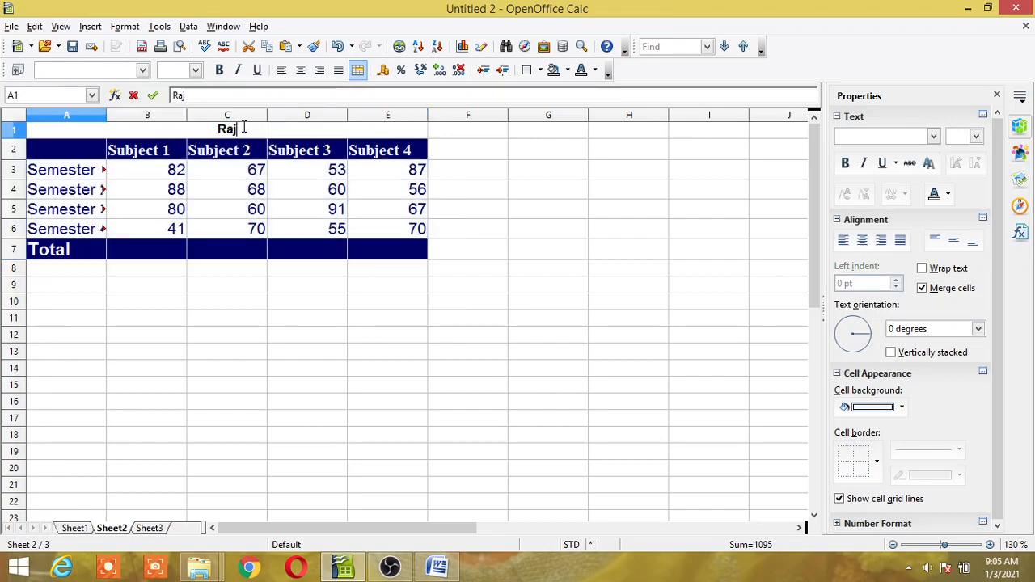
key(BackSpace)
text(hul)
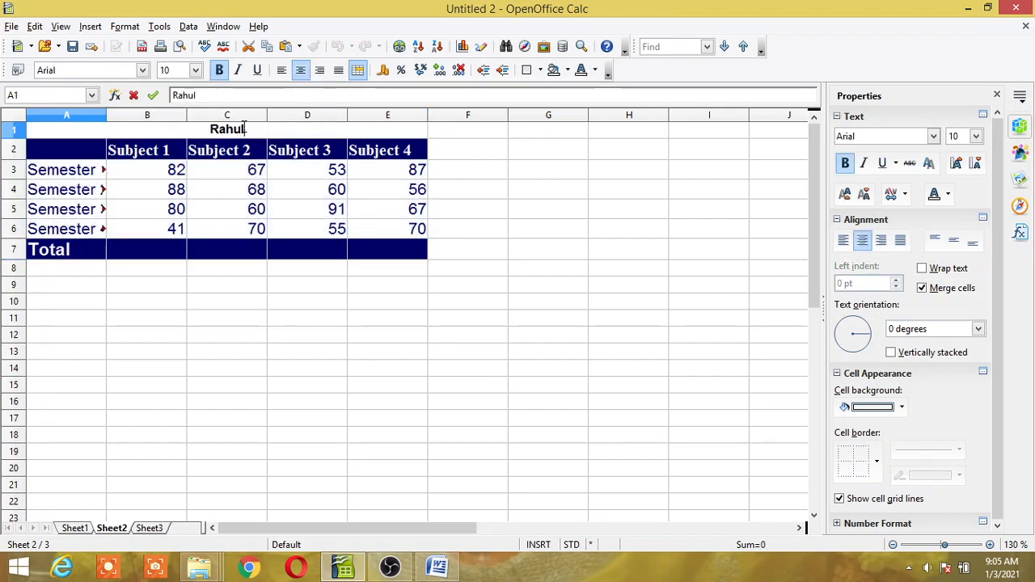
click(231, 336)
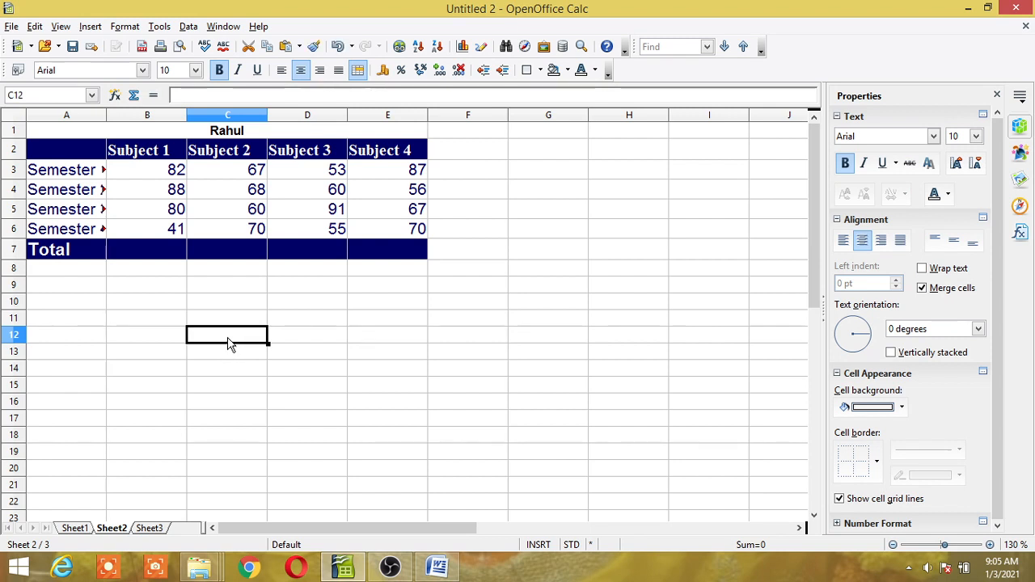
drag(106, 116, 137, 116)
Set the Subject 1 marks on Sheet2 to 70 for Semester 1 and 60 for Semester 3.
click(204, 172)
text(70)
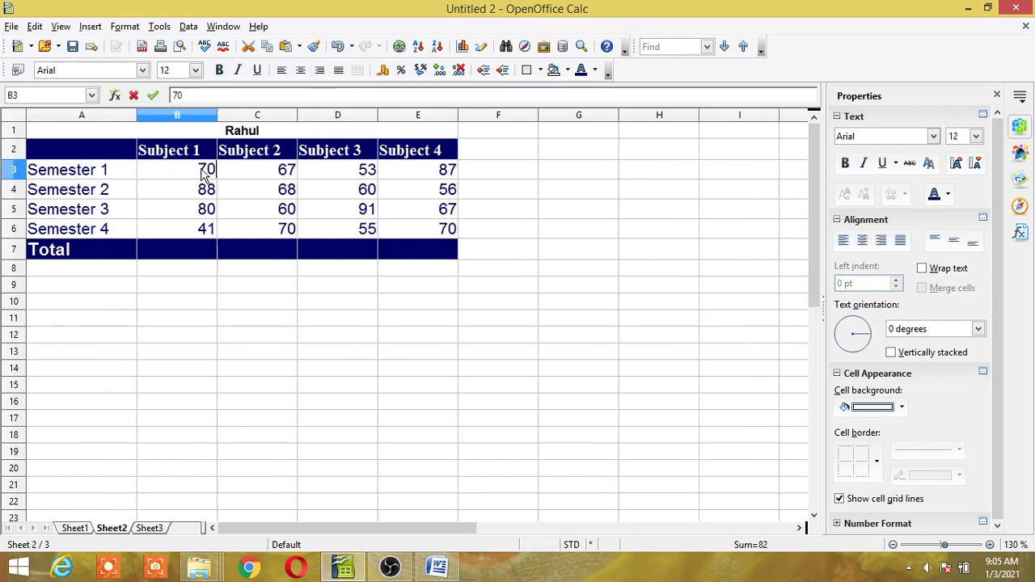
click(207, 210)
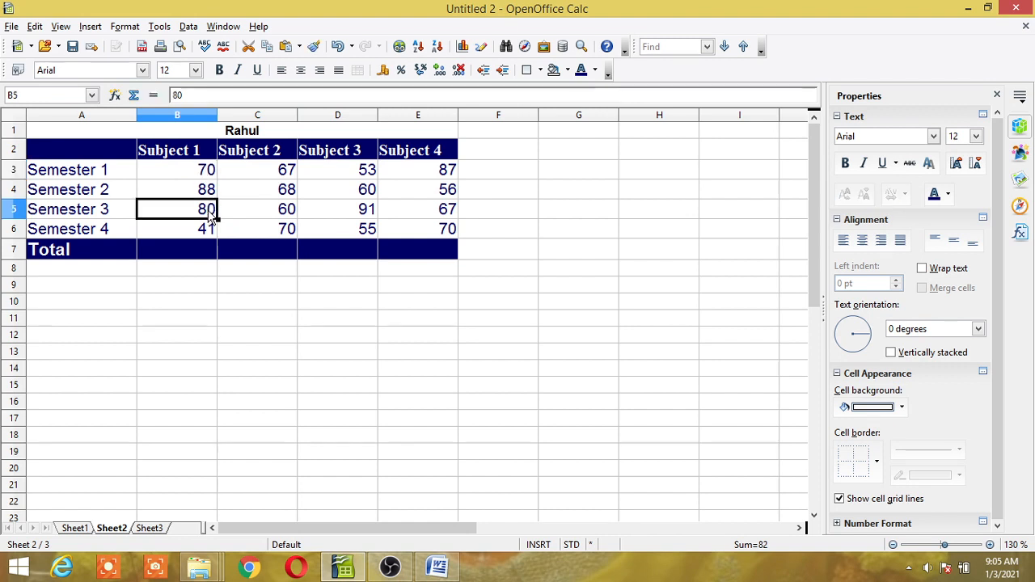
text(60)
Set the Subject 2 marks on Sheet2 to 70 for Semester 2 and 55 for Semester 3.
click(276, 198)
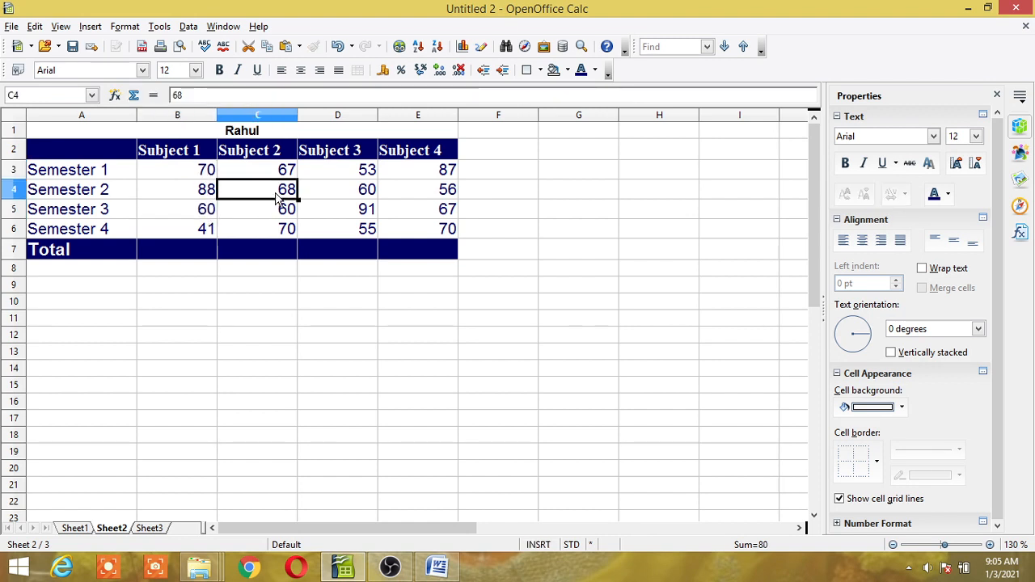
text(70)
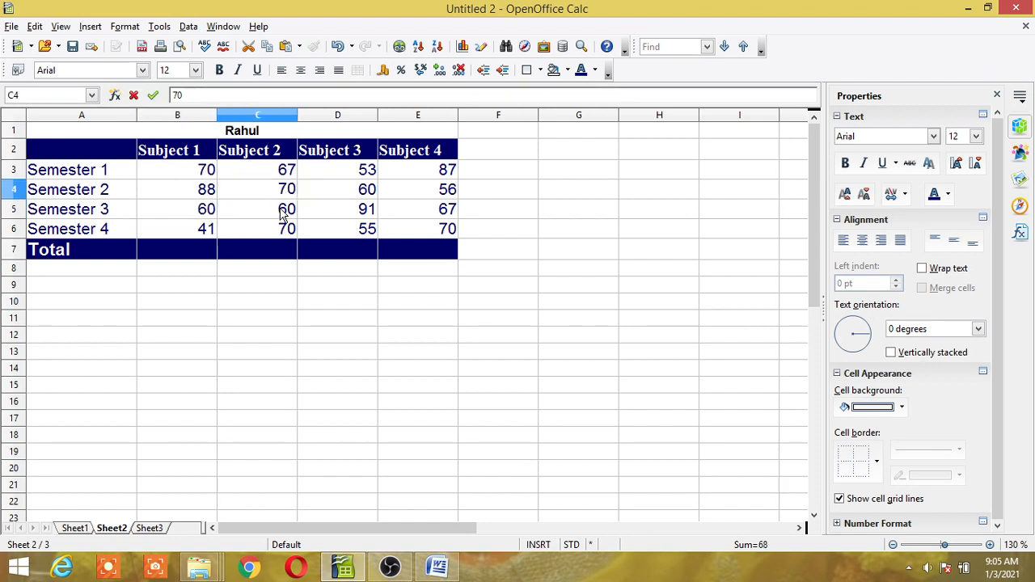
double_click(285, 212)
key(BackSpace)
key(BackSpace)
text(55)
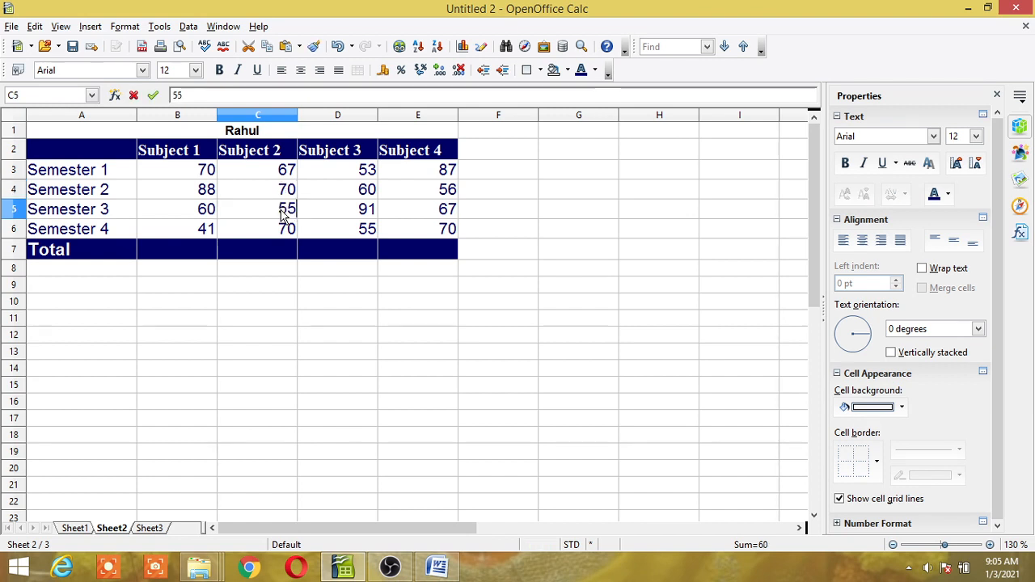
On Sheet2, set Subject 3 to 50 for Semester 2 and 70 for Semester 3, and Subject 4 to 50 for Semester 3.
click(364, 199)
text(50)
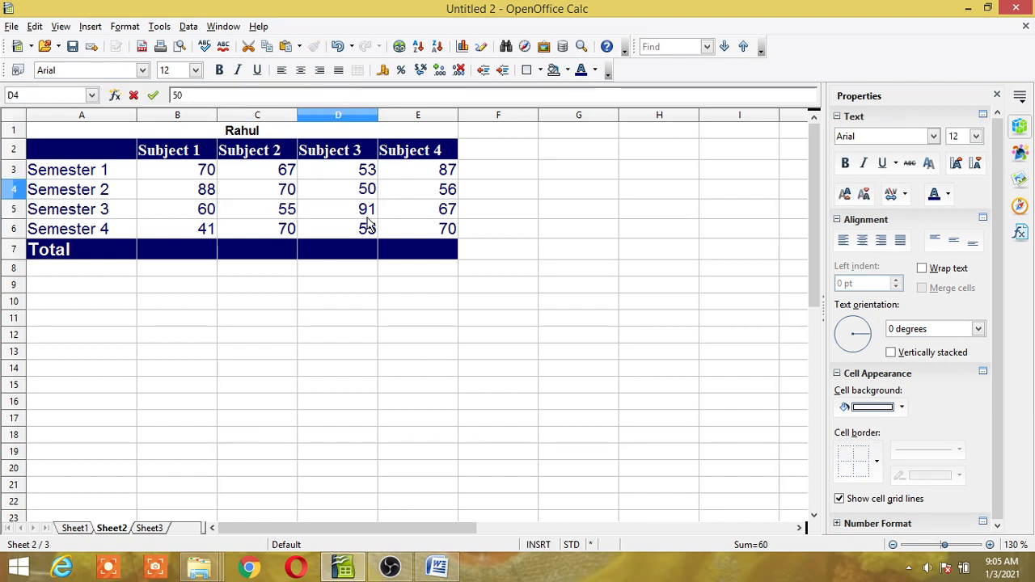
key(Return)
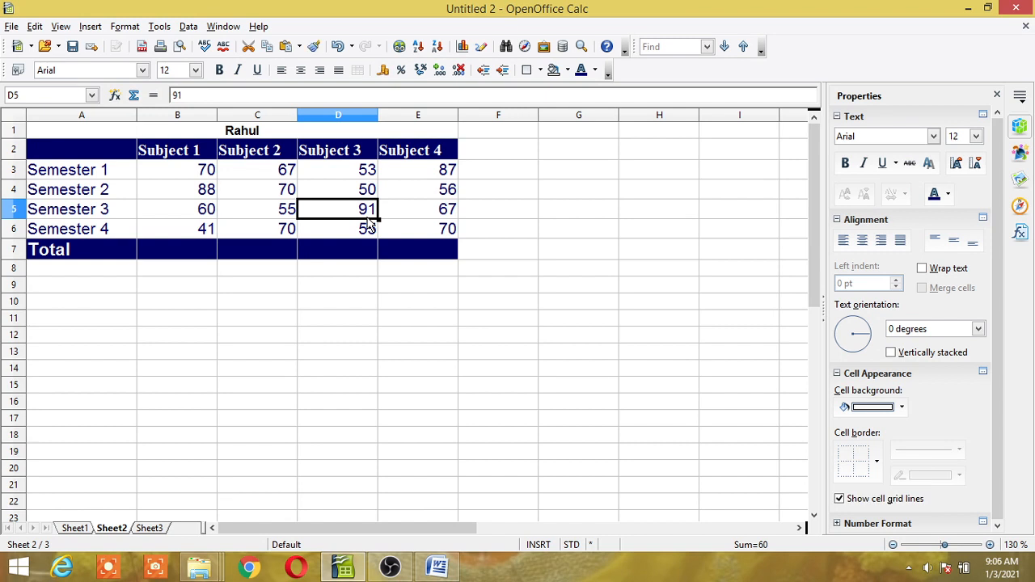
text(70)
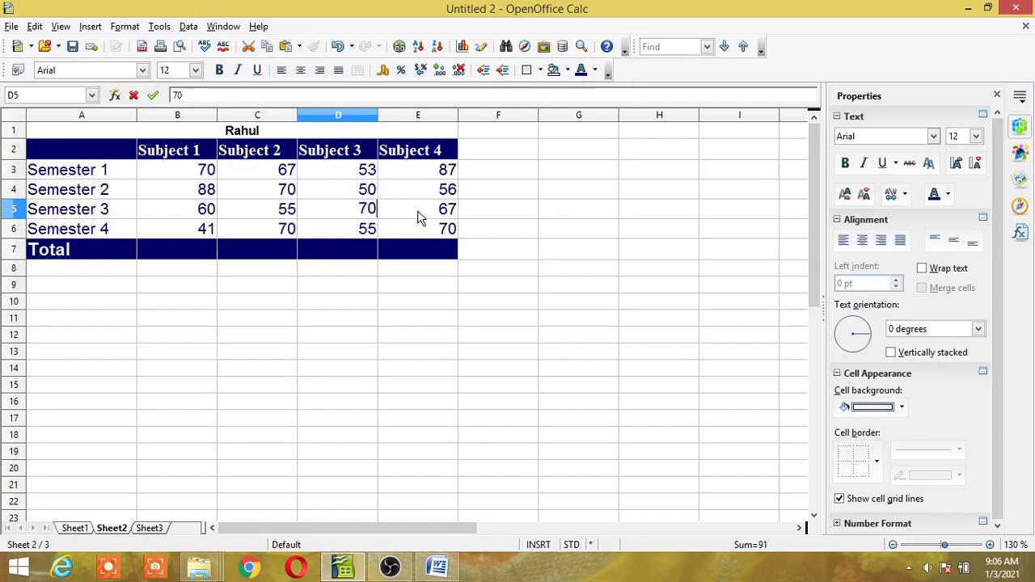
click(418, 216)
text(50)
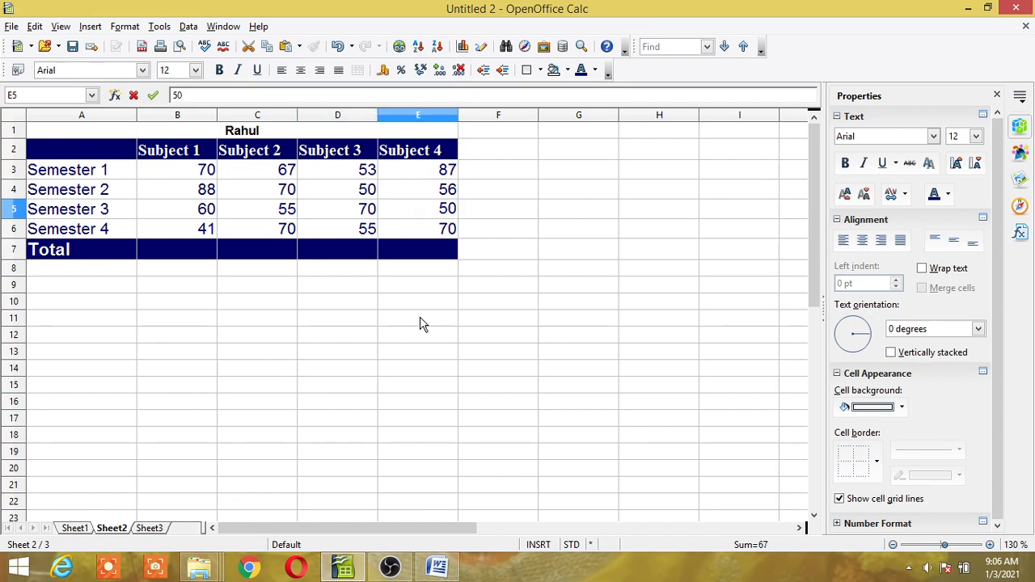
click(419, 320)
Copy the edited marks table A1:E7 from Sheet2 to the same cells on Sheet3.
drag(115, 135, 207, 248)
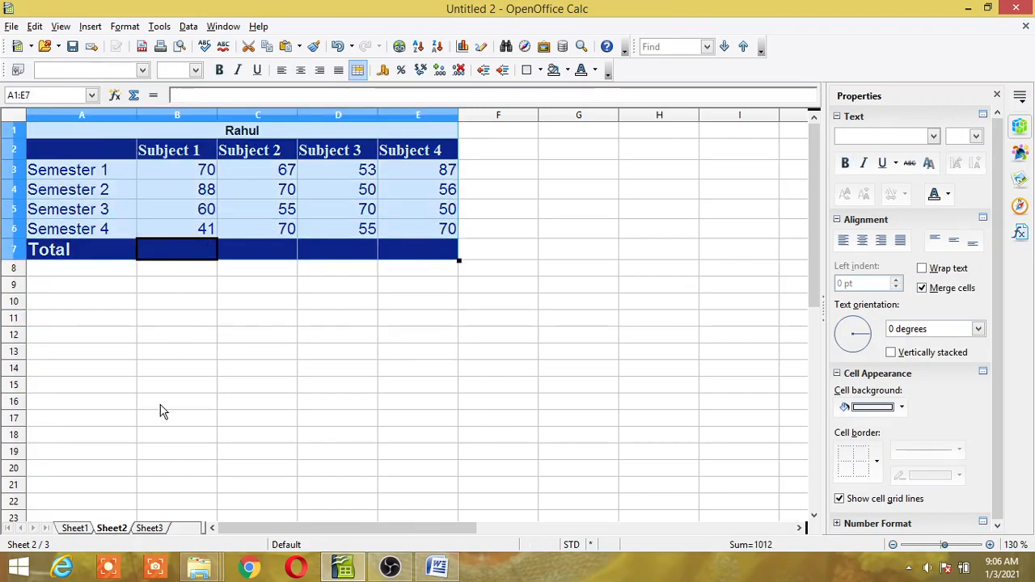
click(157, 521)
click(151, 528)
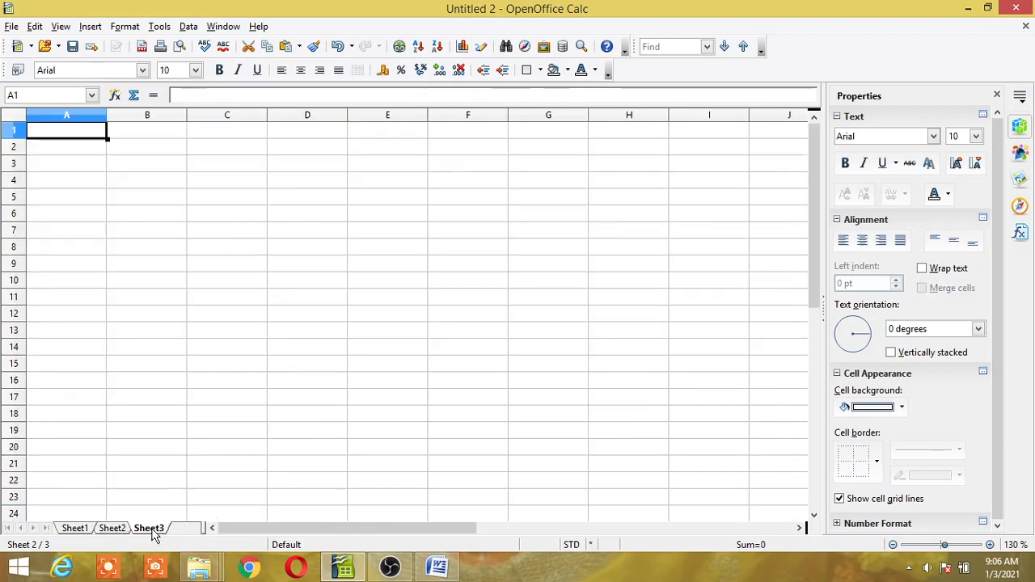
key(ctrl+v)
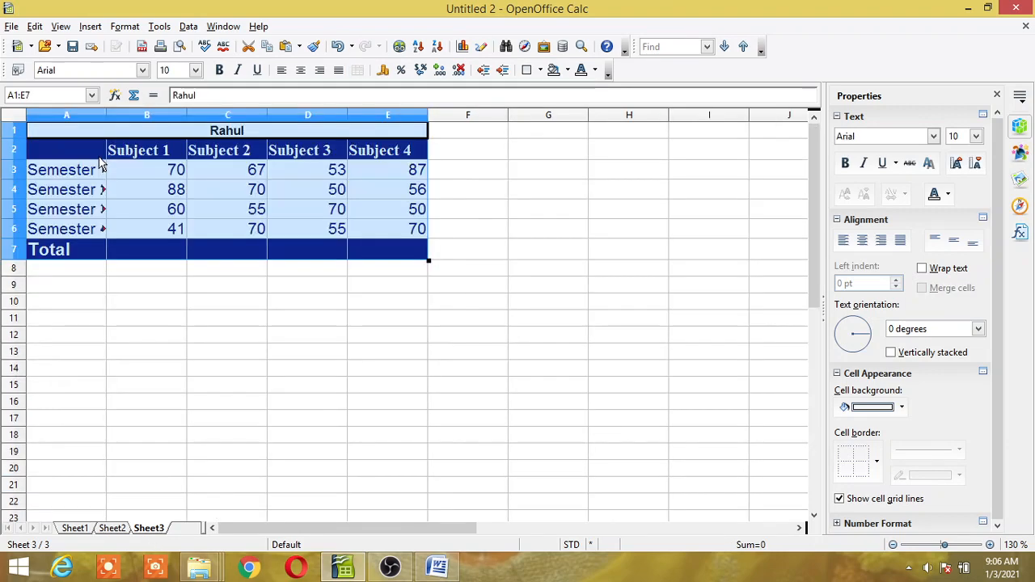
Replace the student name in the Sheet3 table heading with the third student's name and widen column A to fit the semester labels.
click(241, 131)
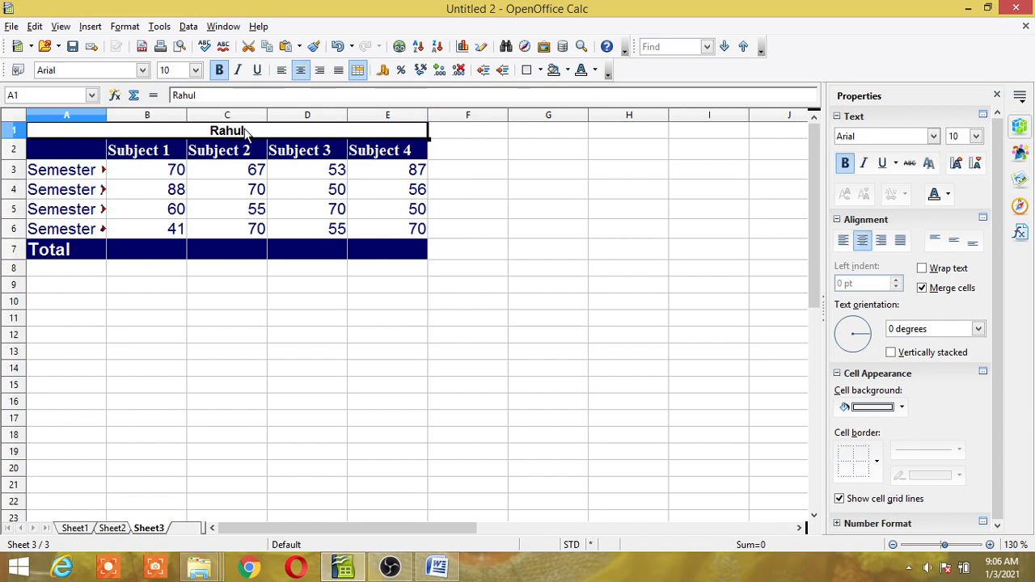
double_click(242, 130)
key(BackSpace)
key(BackSpace)
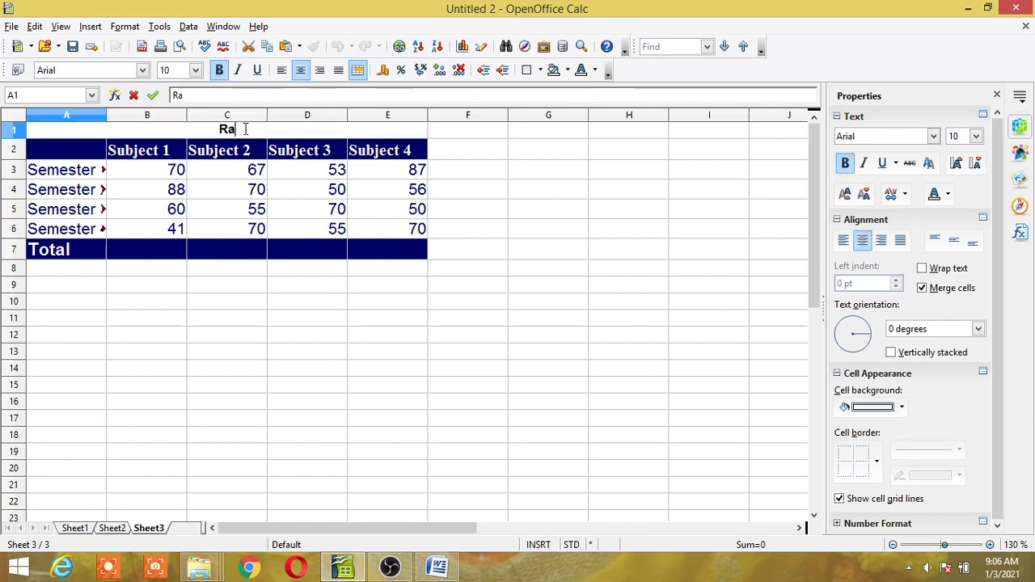
text(m)
click(220, 214)
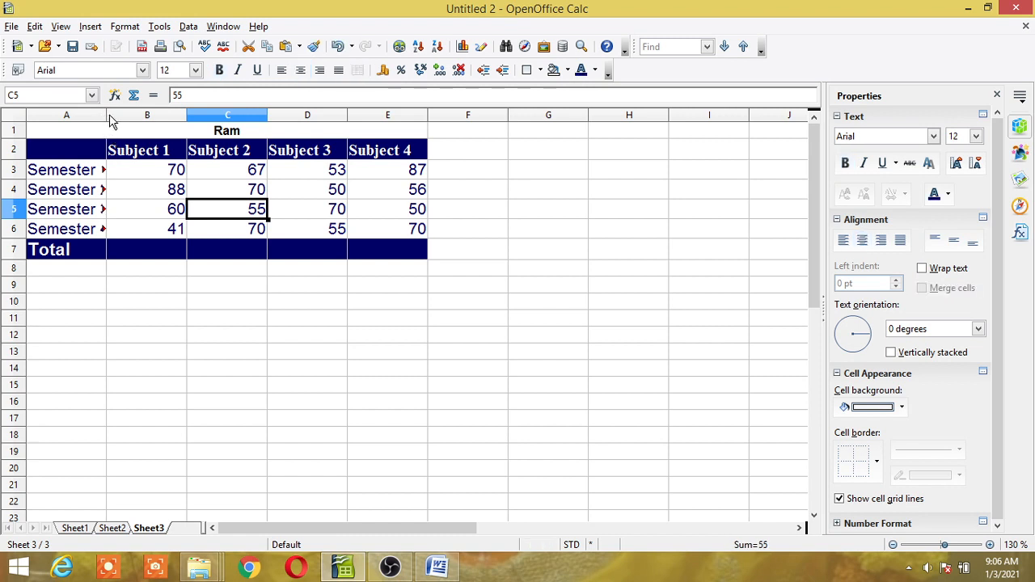
drag(106, 115, 141, 116)
Set the Subject 1 marks on Sheet3 to 60 for Semester 2 and 34 for Semester 4.
click(219, 195)
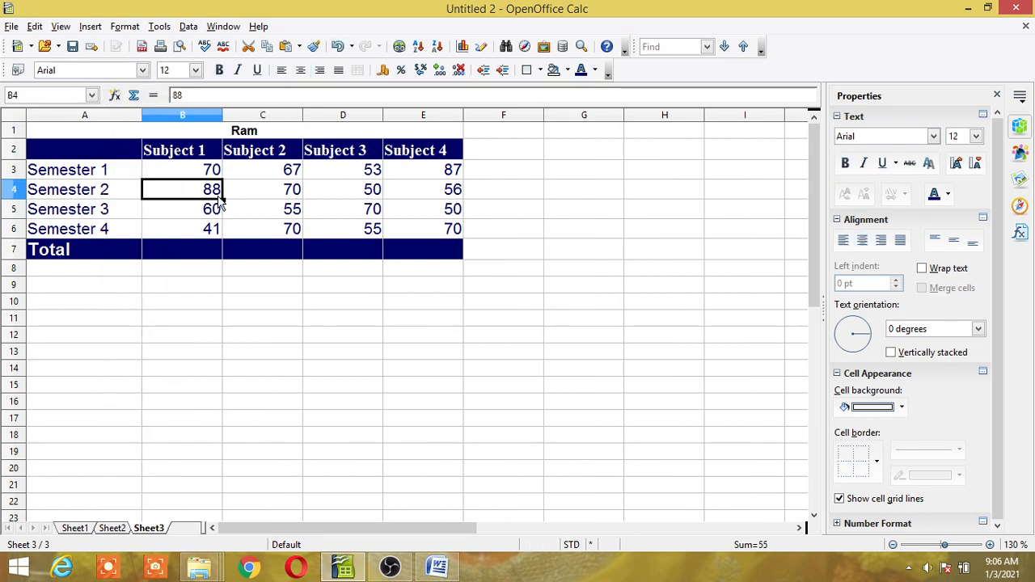
text(60)
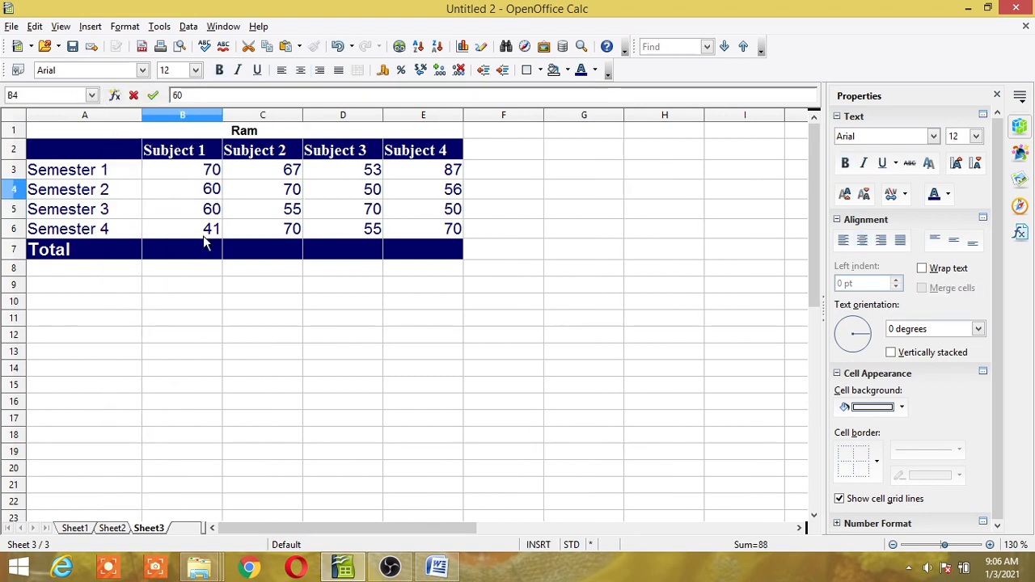
click(212, 229)
text(34)
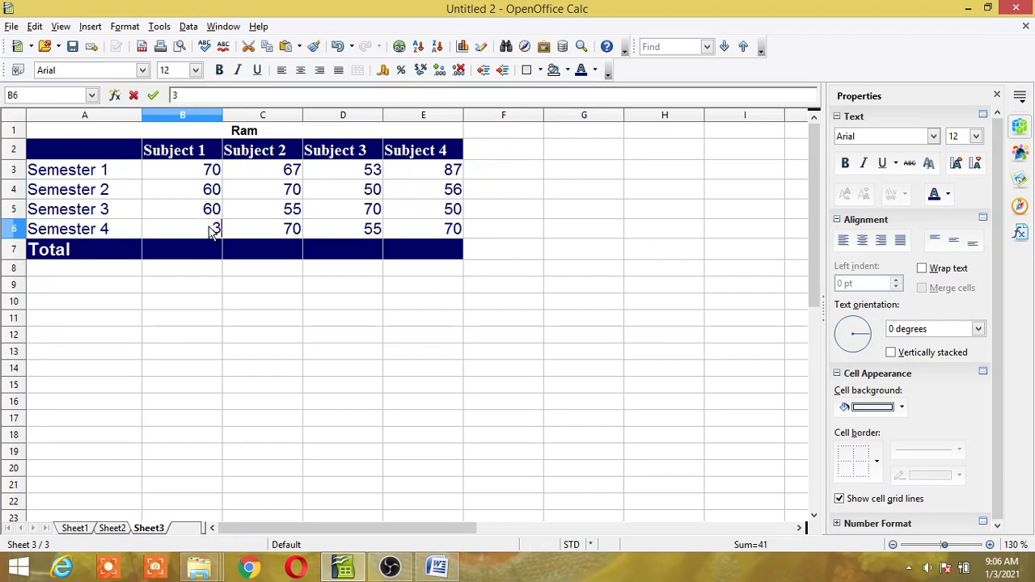
Set the Semester 3 marks on Sheet3 to 70 for Subject 2, 68 for Subject 3 and 48 for Subject 4.
click(278, 215)
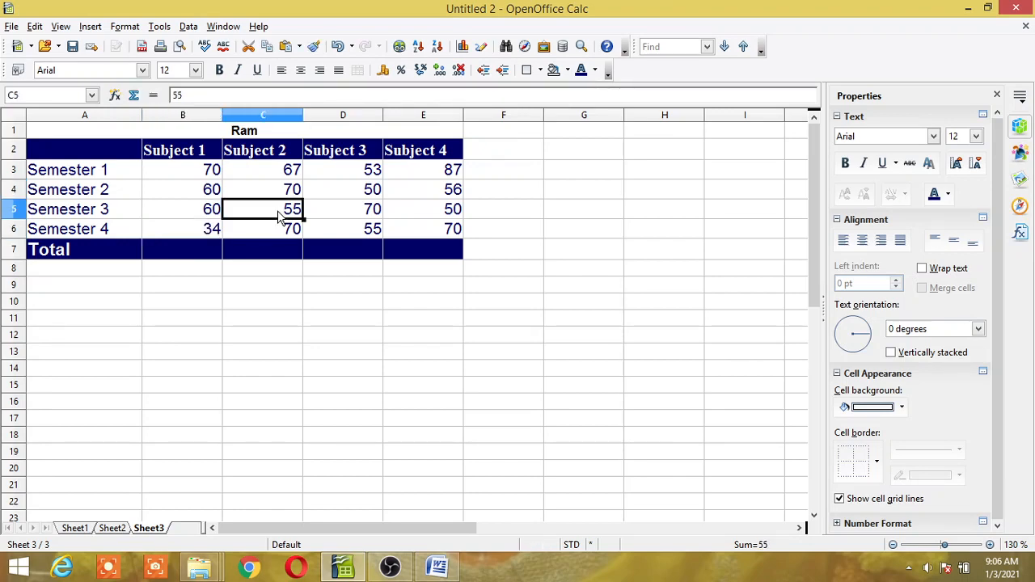
text(70)
click(368, 208)
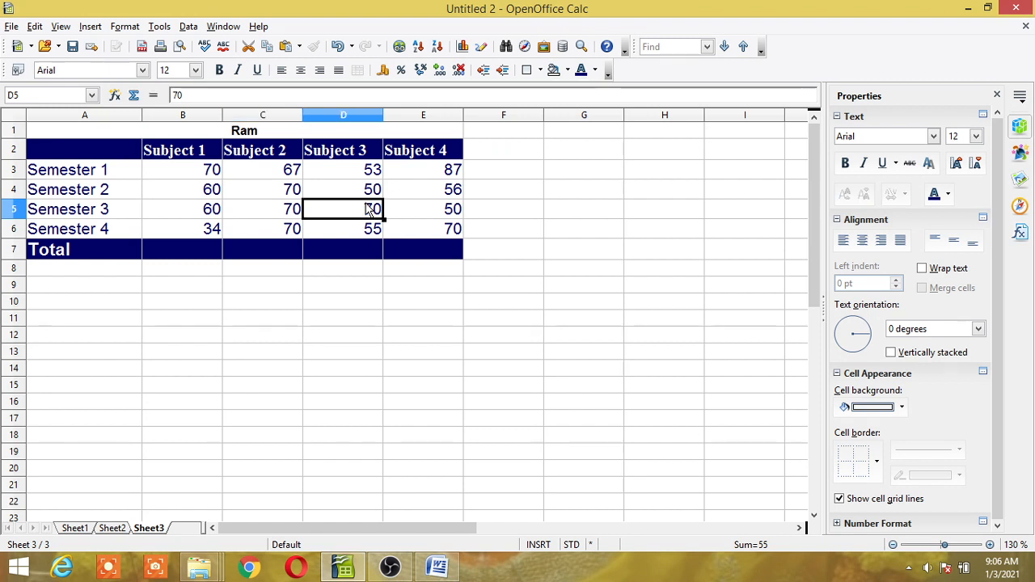
text(68)
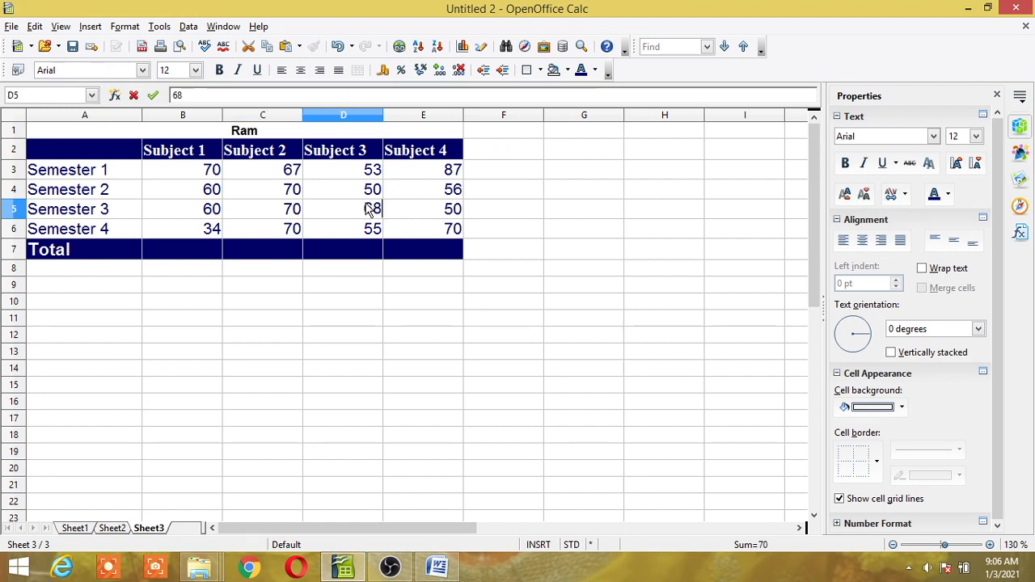
click(446, 212)
text(48)
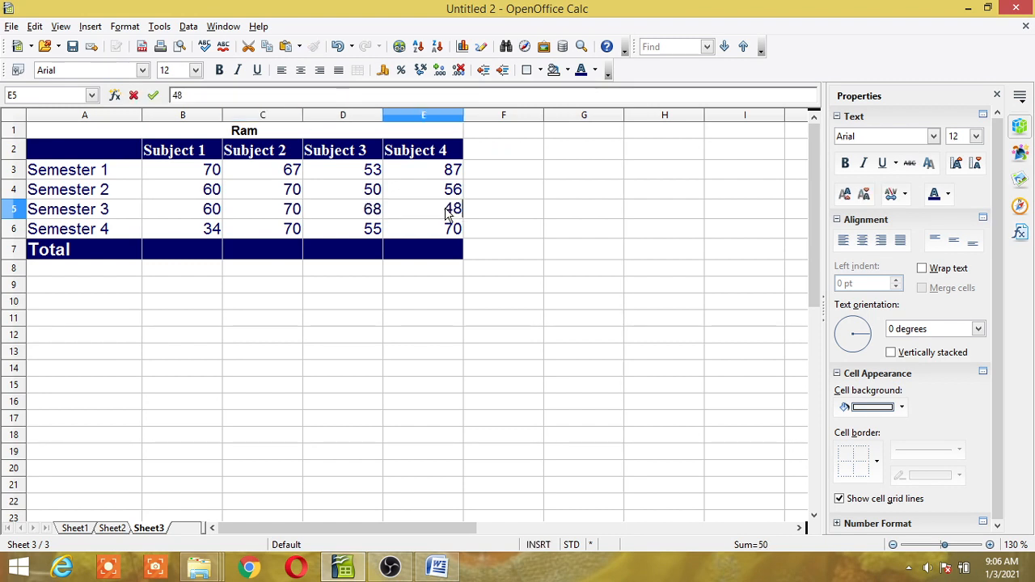
click(433, 354)
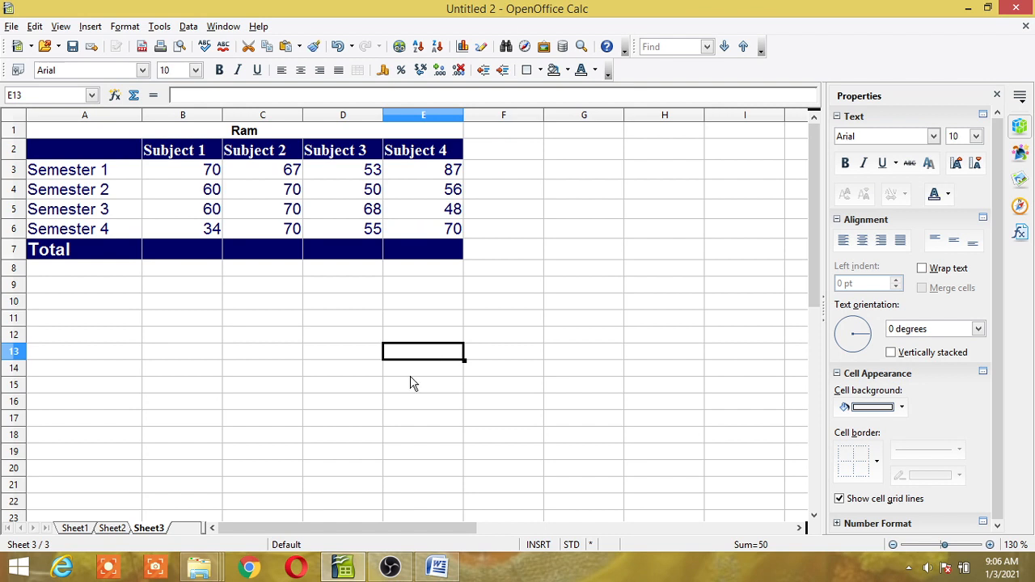
Return to Sheet1 and start recording a macro with the Subject 1 total cell B7 active.
click(77, 529)
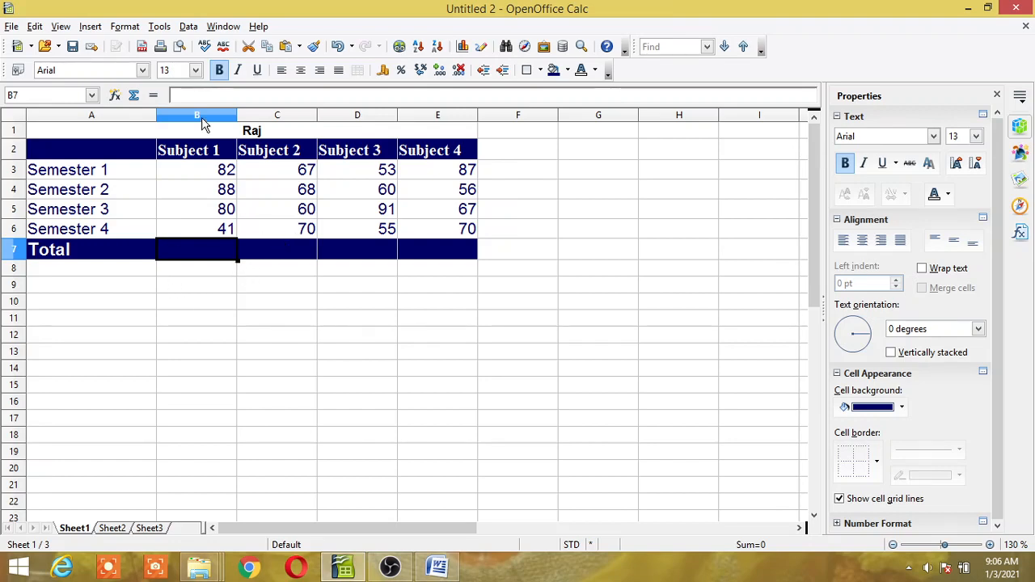
click(158, 27)
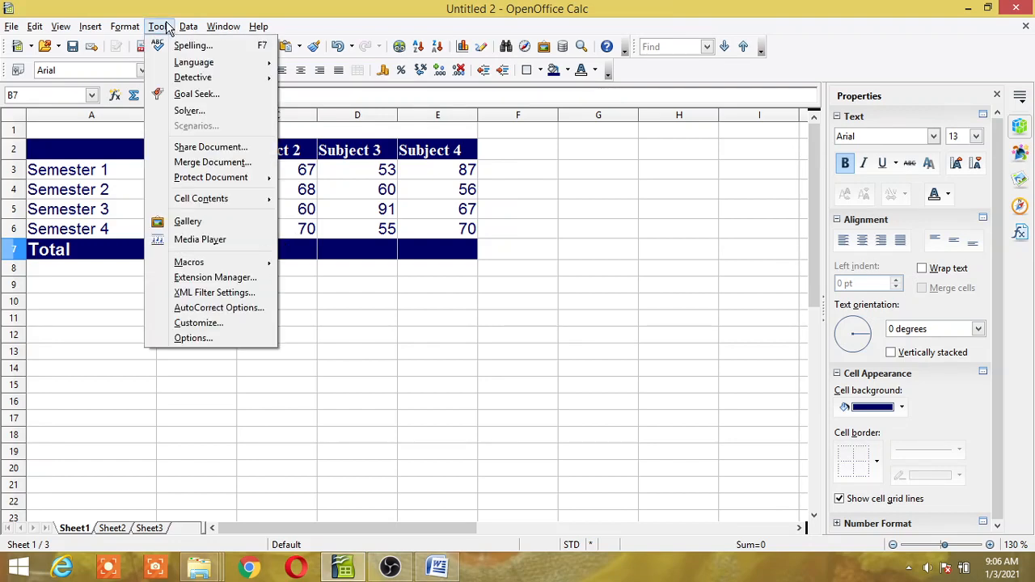
mouse_move(257, 264)
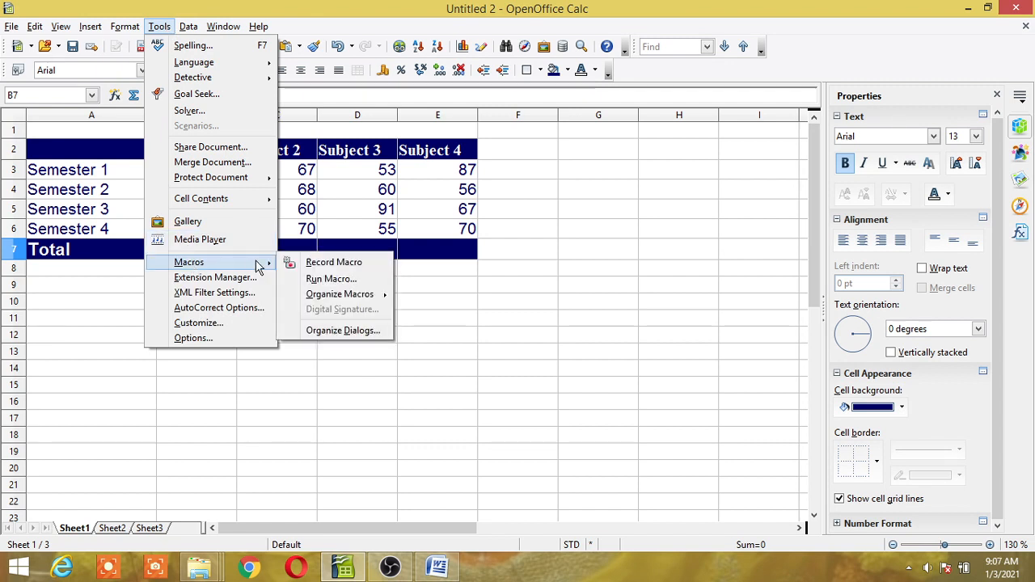
click(323, 268)
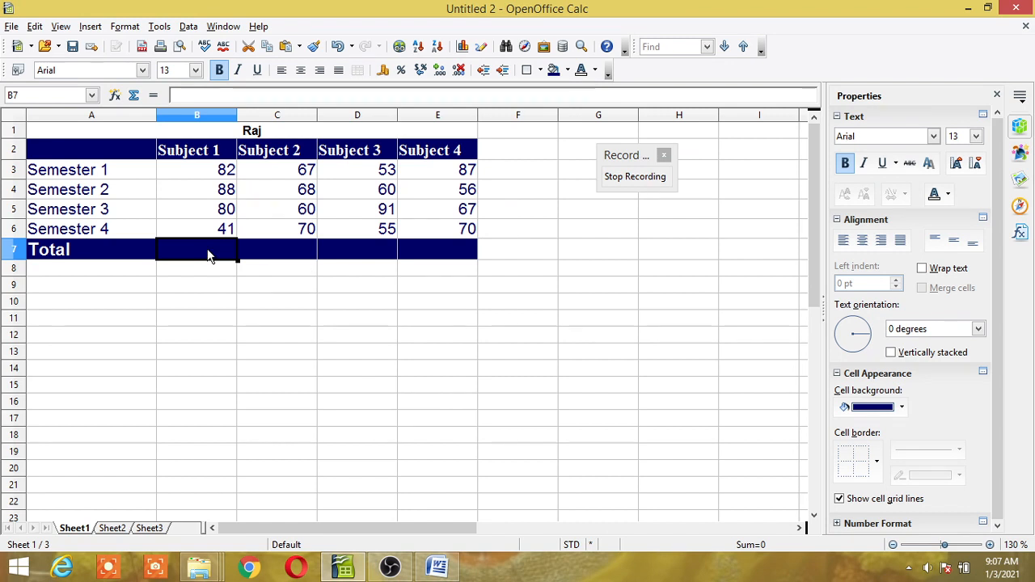
Enter the formula =B3+B4+B5+B6 in cell B7 to total the Subject 1 marks.
text(=)
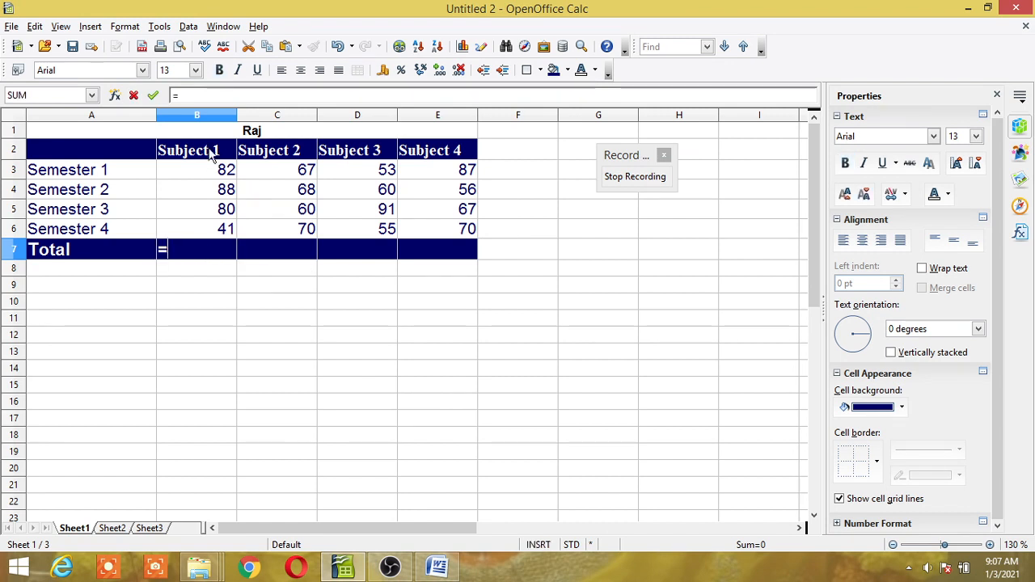
click(211, 179)
text(+)
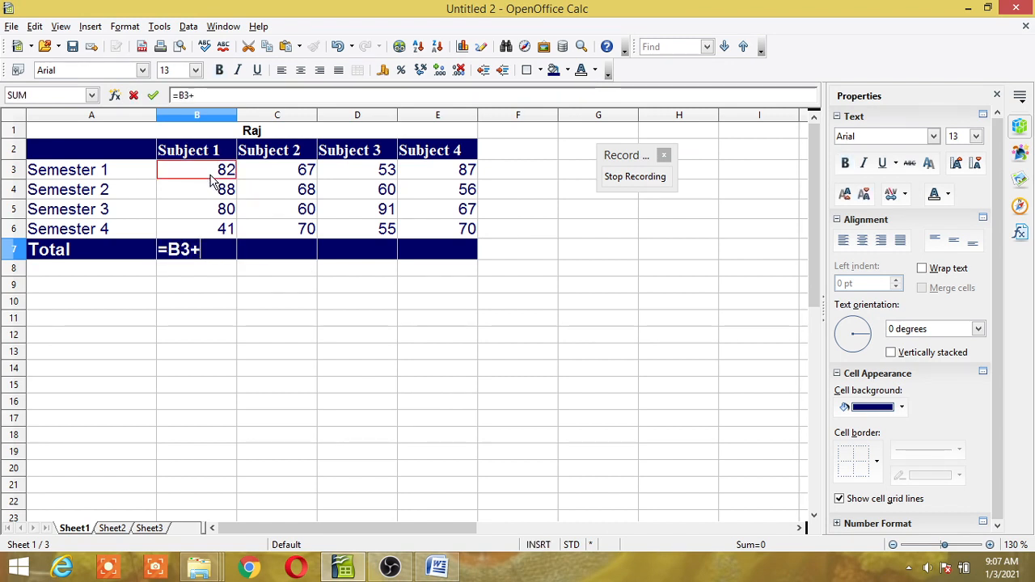
click(212, 189)
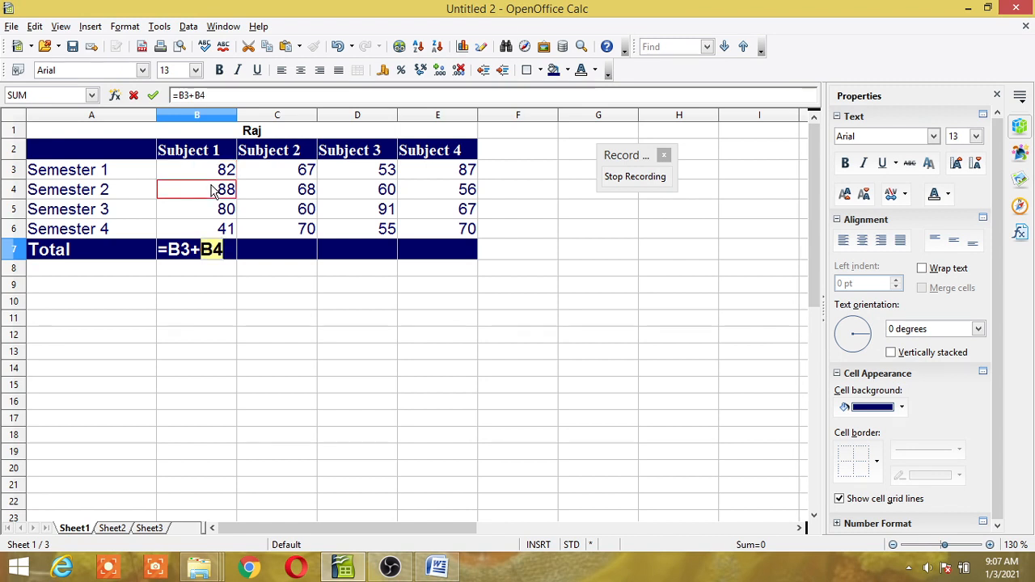
text(+)
click(212, 208)
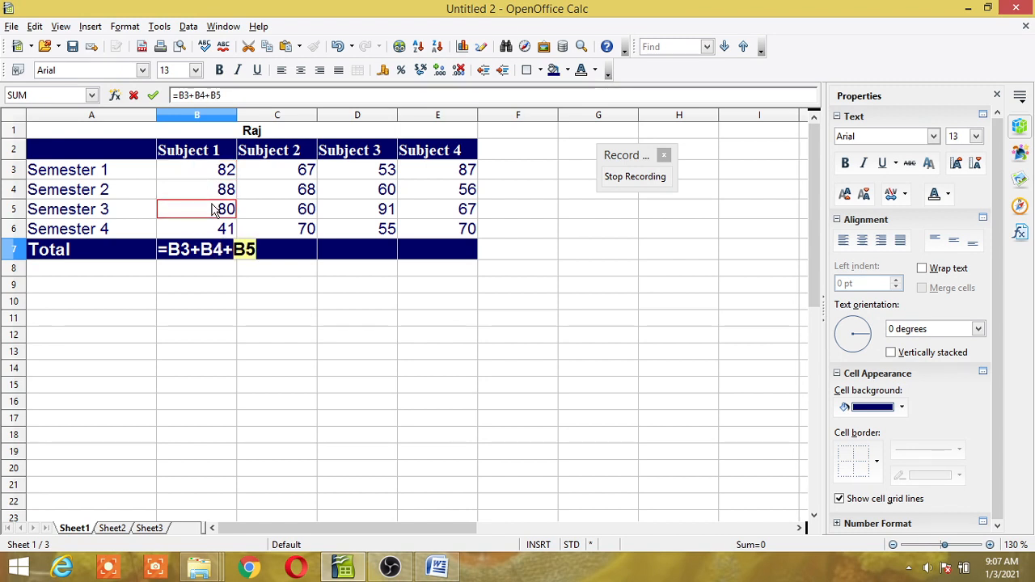
text(+)
click(217, 228)
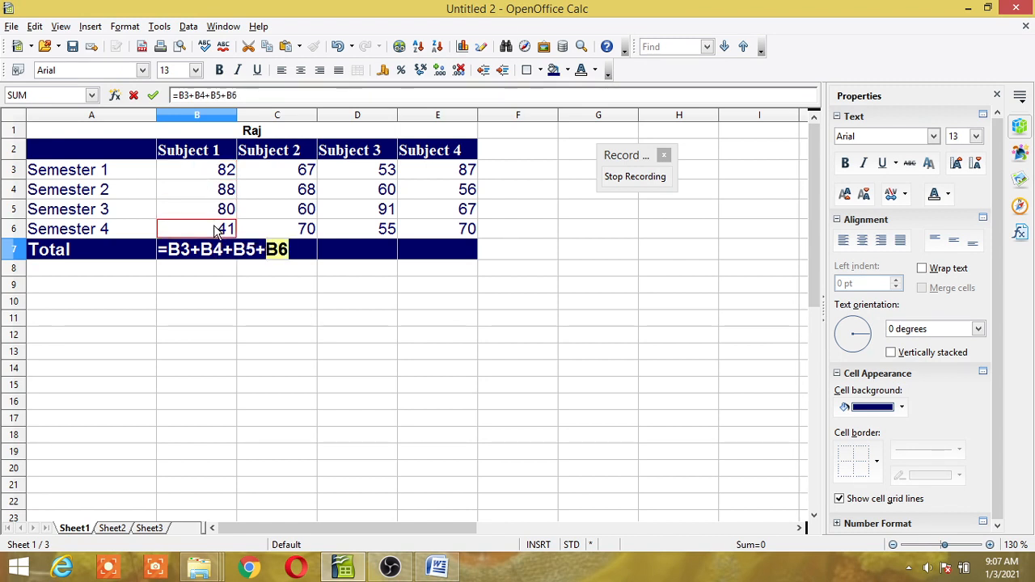
key(Return)
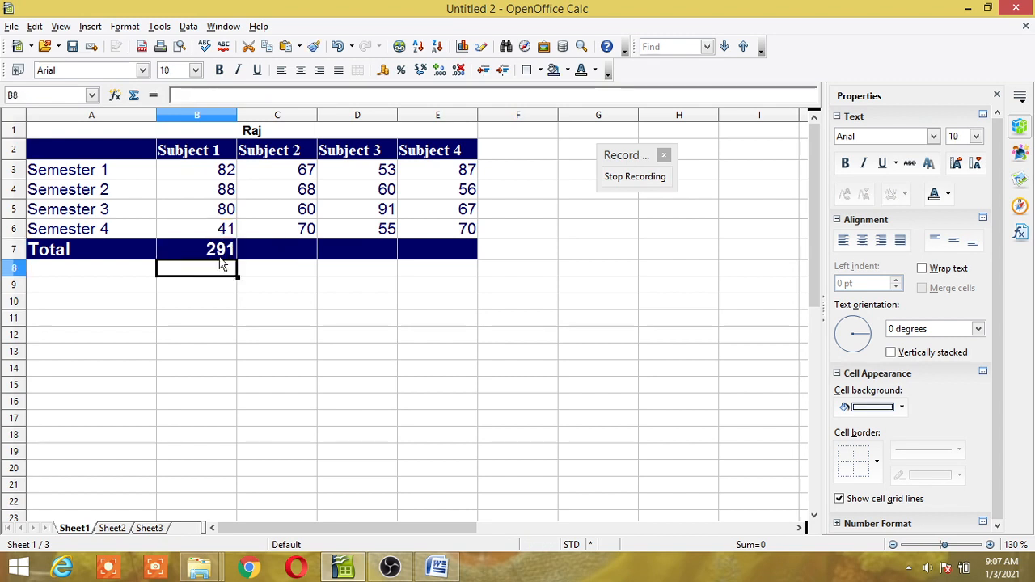
Fill the Subject 1 total formula from B7 across to E7, finishing with E7 as the active cell.
click(220, 257)
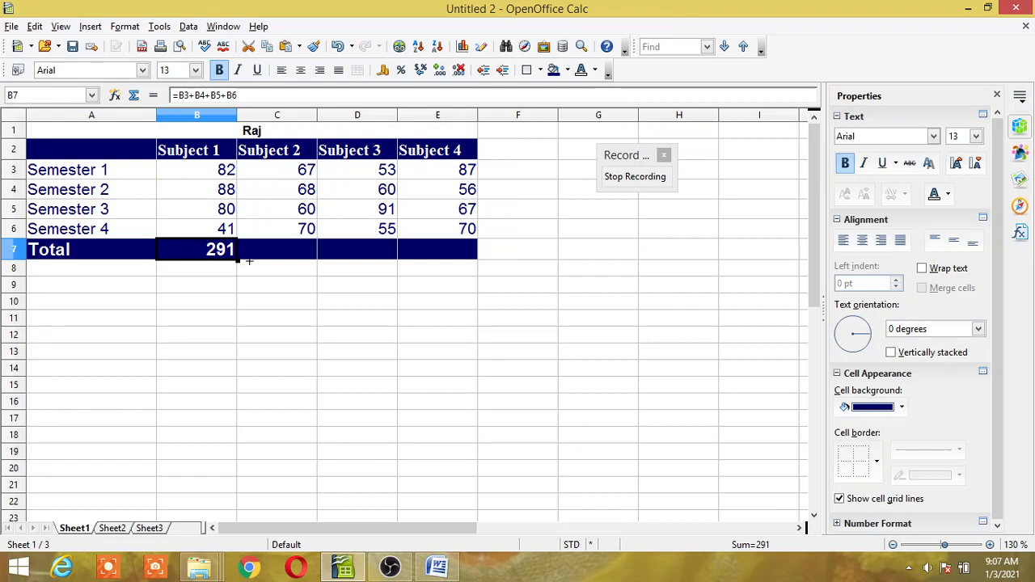
drag(249, 262, 467, 263)
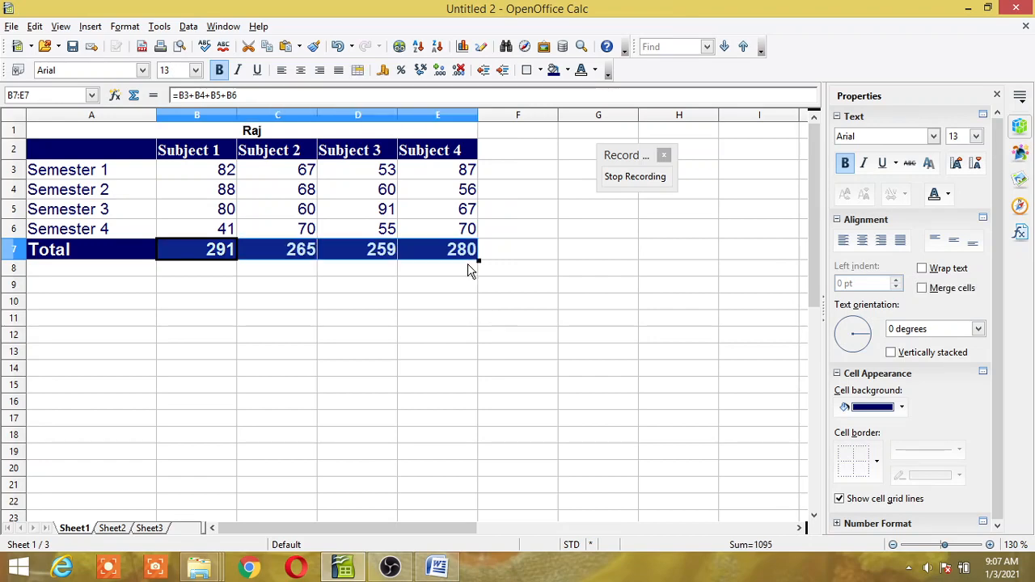
click(466, 249)
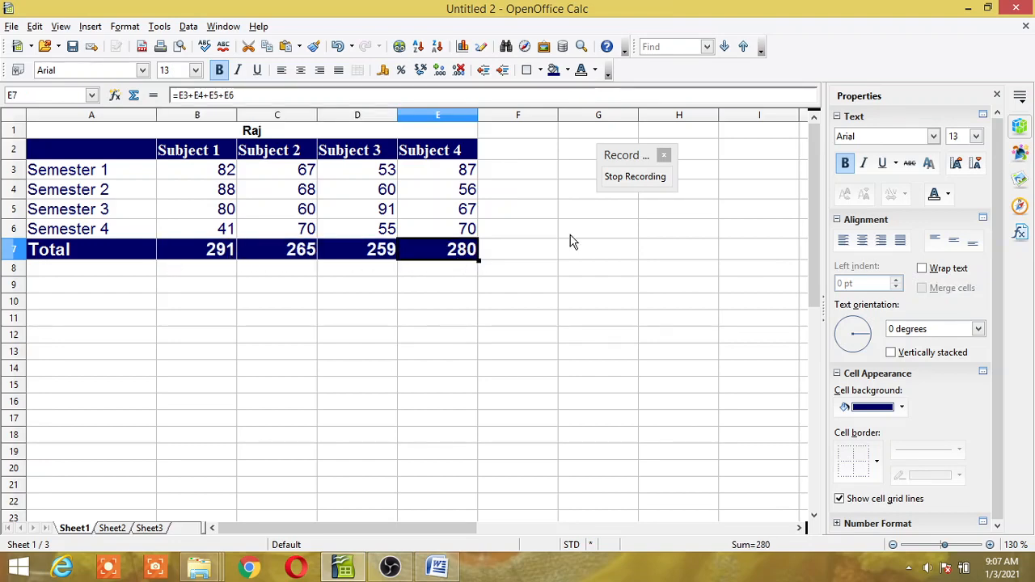
Stop the macro recording and create a new macro library named Library1 in the Untitled 2 document.
click(647, 177)
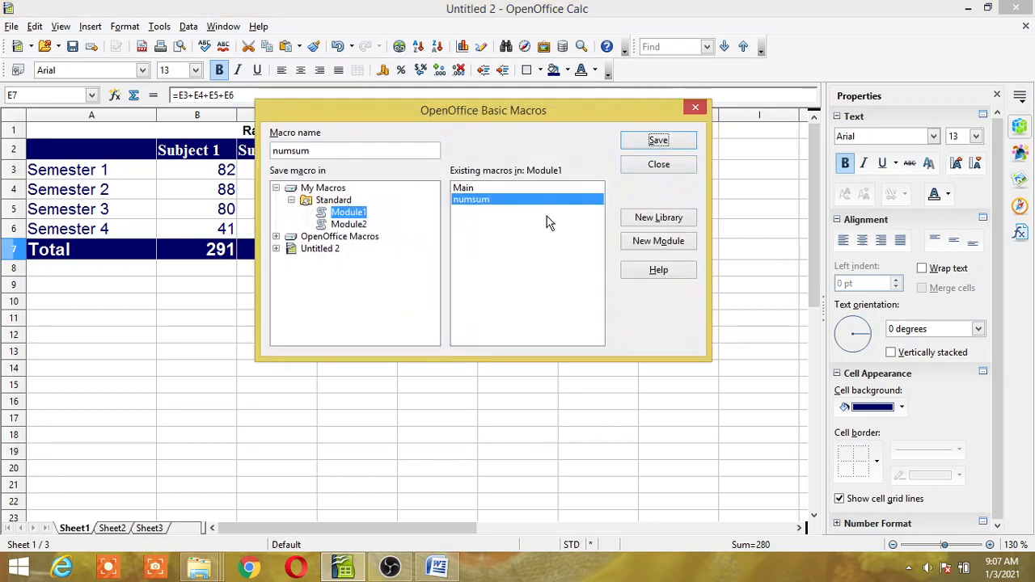
click(276, 188)
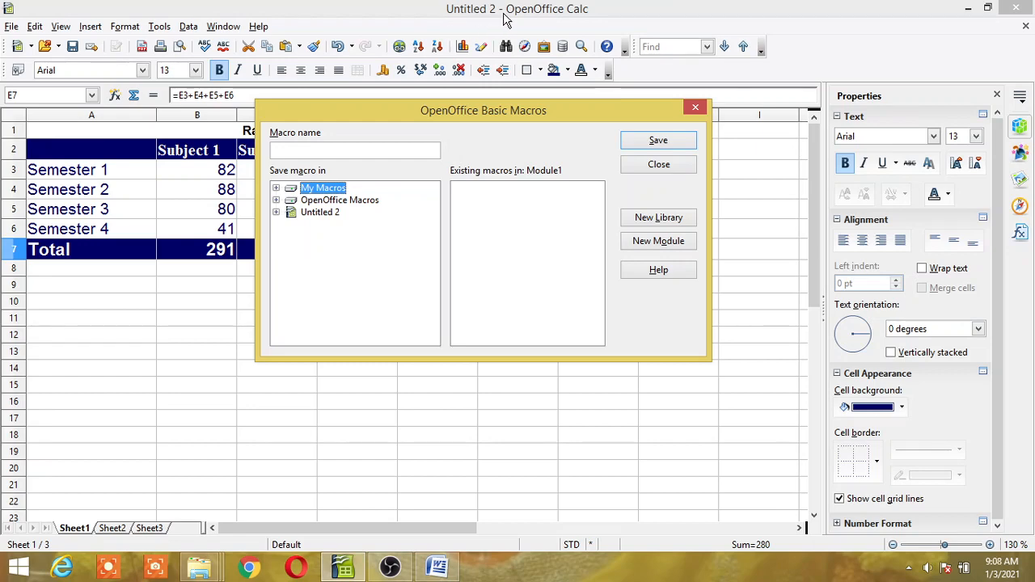
click(318, 215)
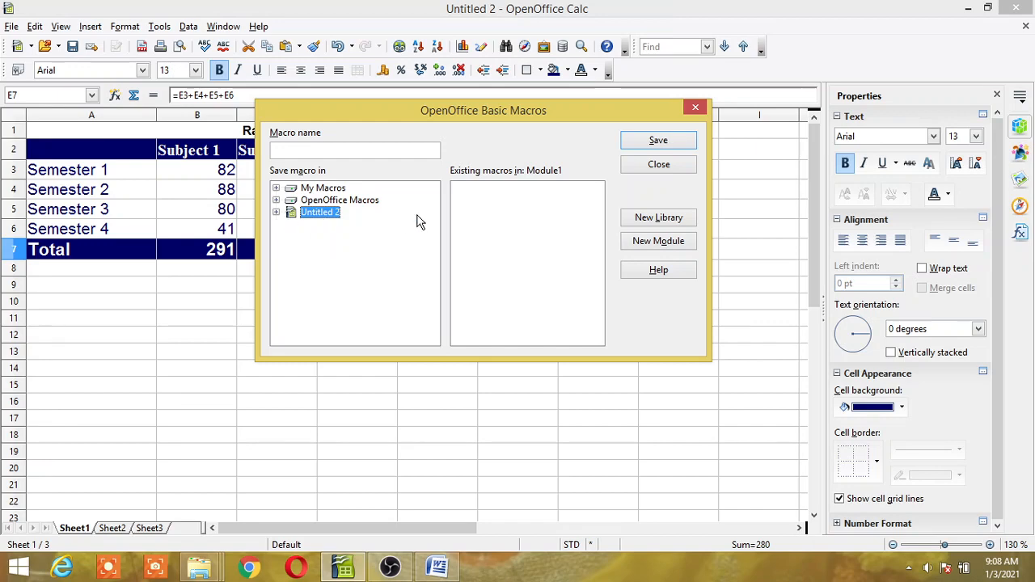
click(659, 220)
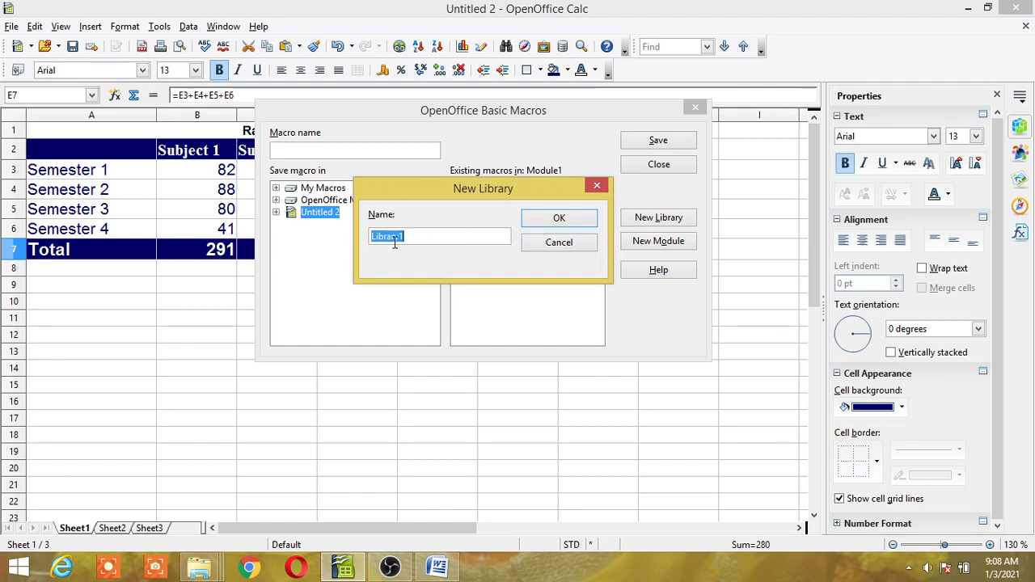
click(565, 223)
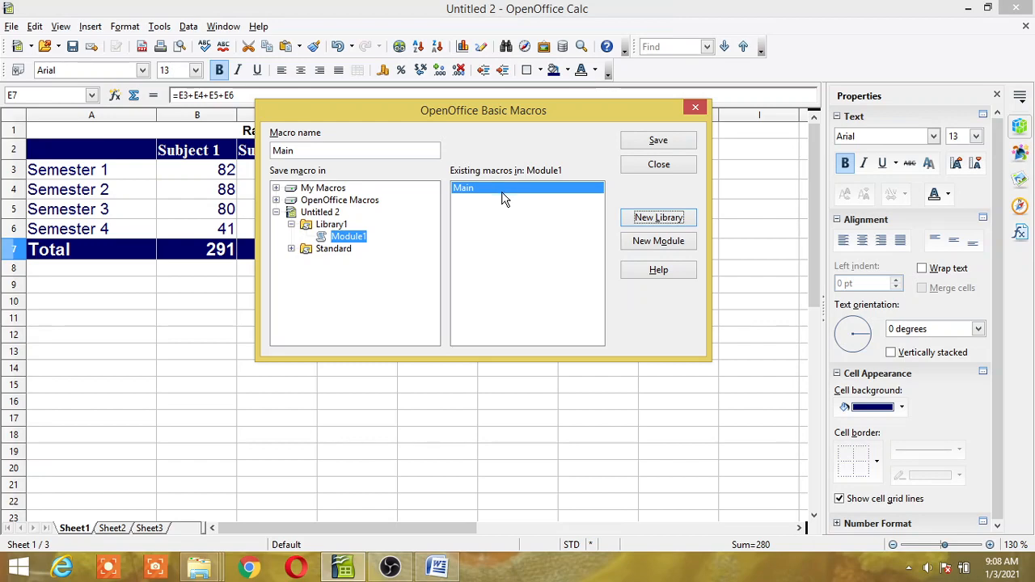
Save the recorded macro as result in Module1 of Library1.
drag(314, 154, 229, 158)
key(BackSpace)
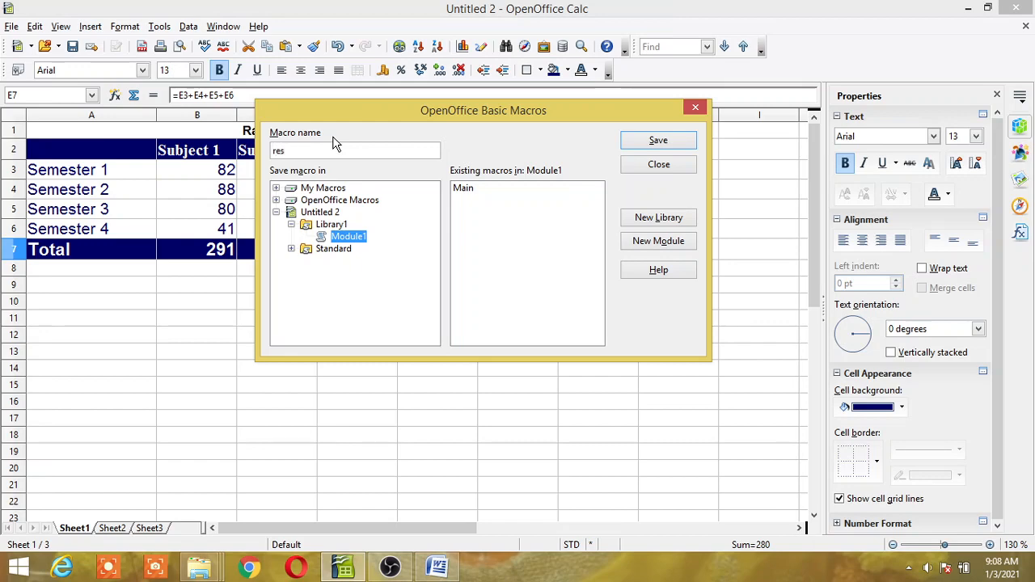
text(result)
click(667, 144)
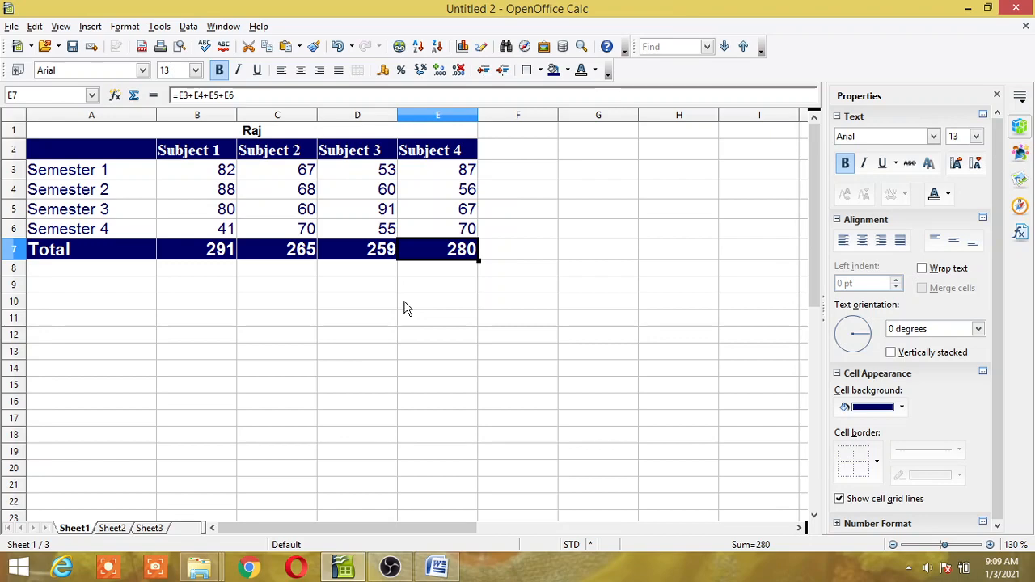
Start recording another macro with the Subject 1 total cell B7 active.
click(541, 305)
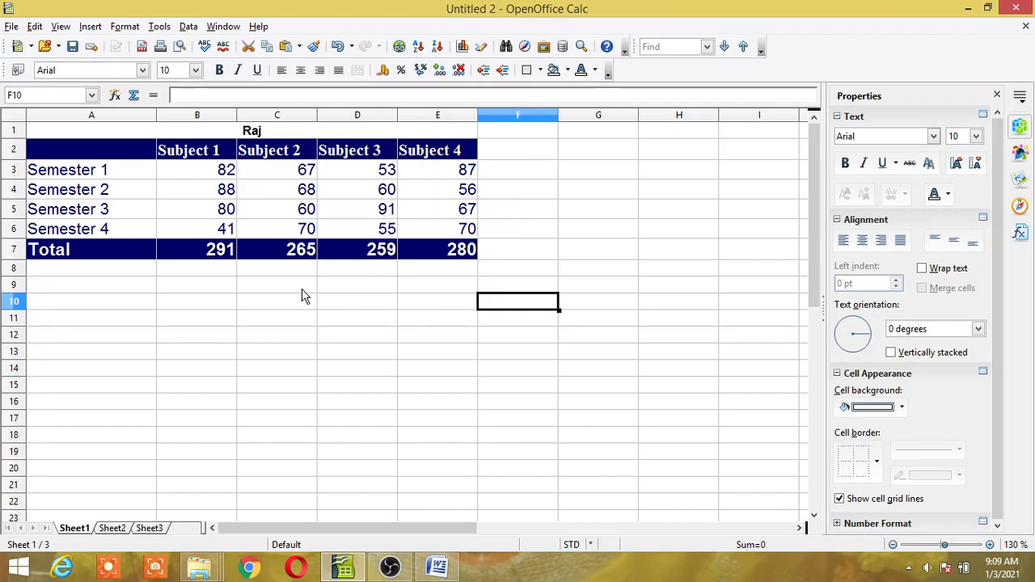
click(221, 256)
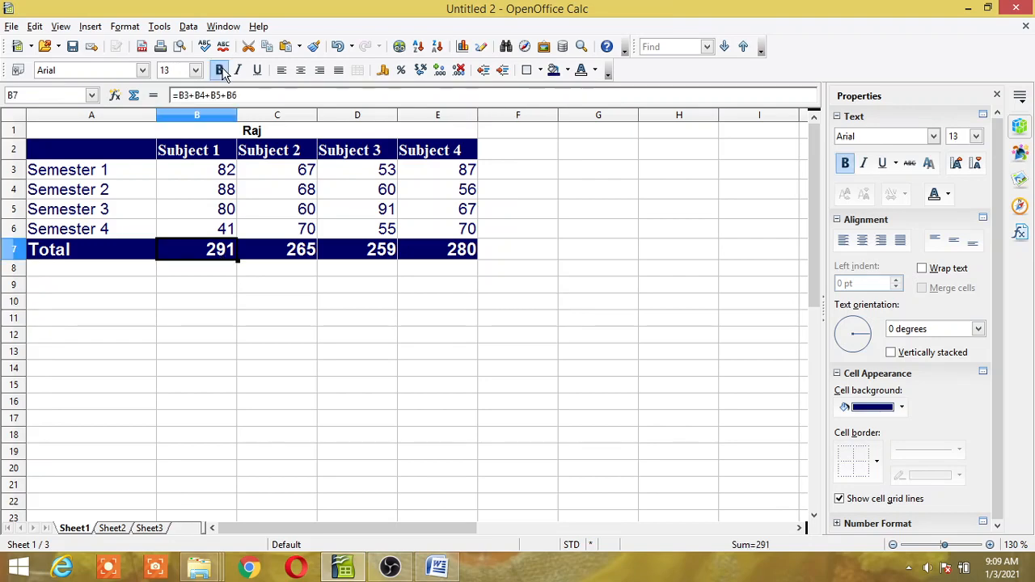
click(158, 26)
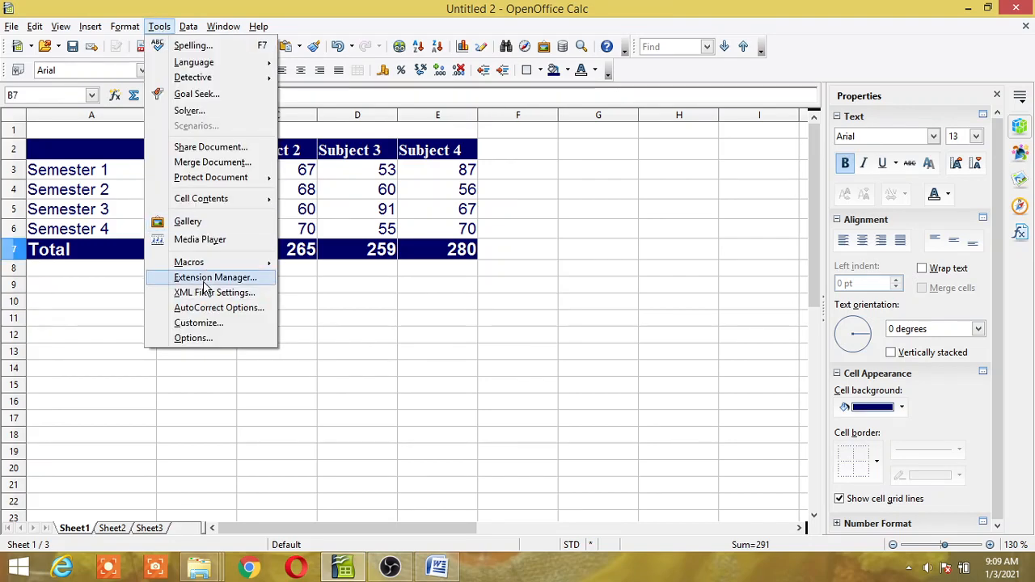
mouse_move(212, 265)
click(314, 267)
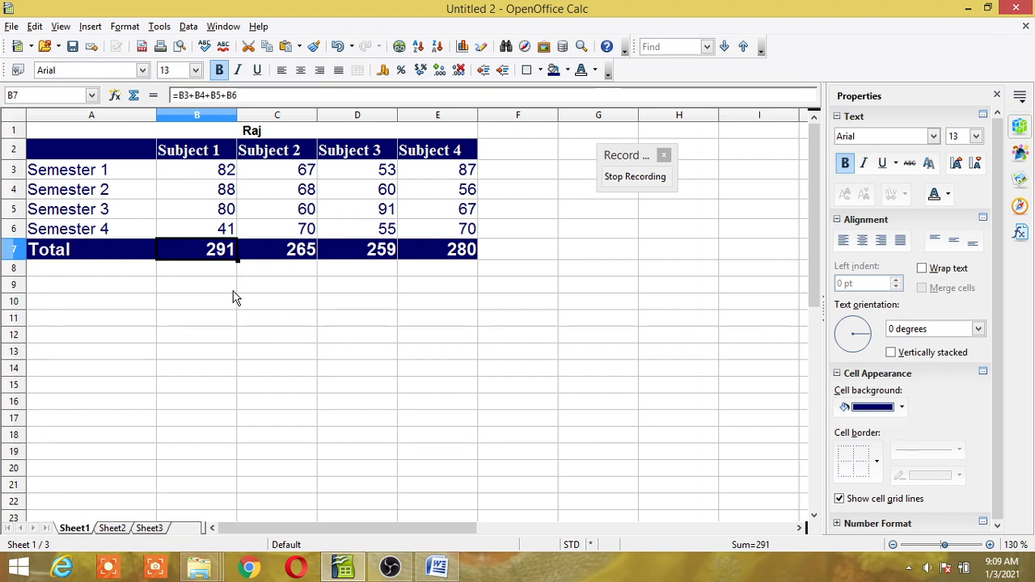
Clear the four subject totals in cells B7 to E7 one by one.
key(BackSpace)
click(307, 265)
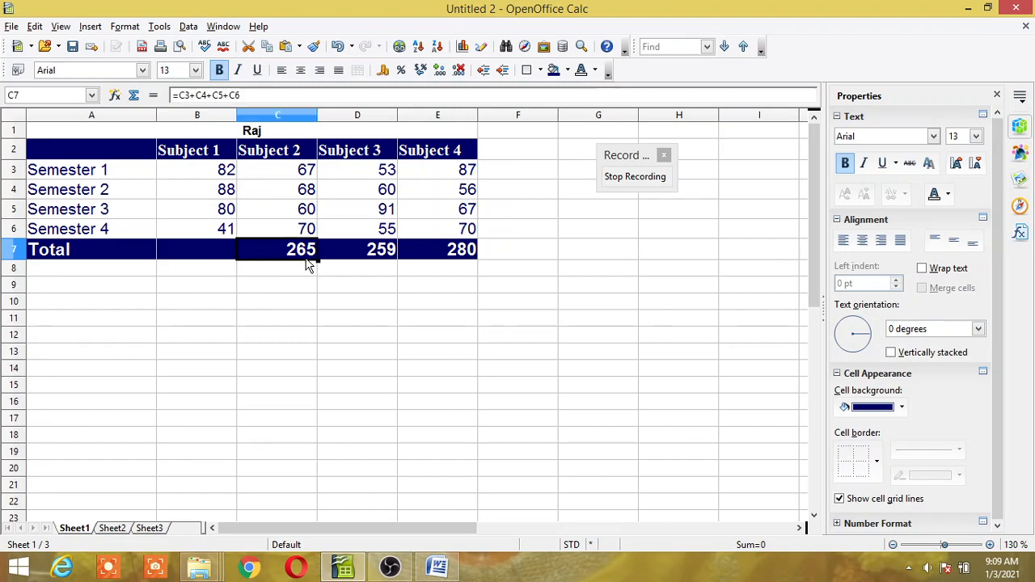
key(BackSpace)
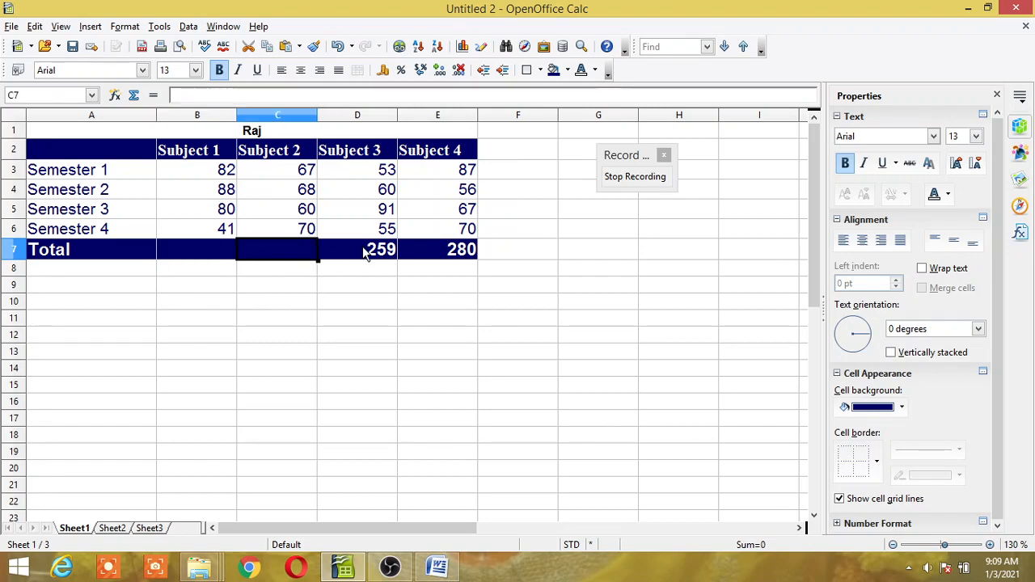
click(364, 253)
key(BackSpace)
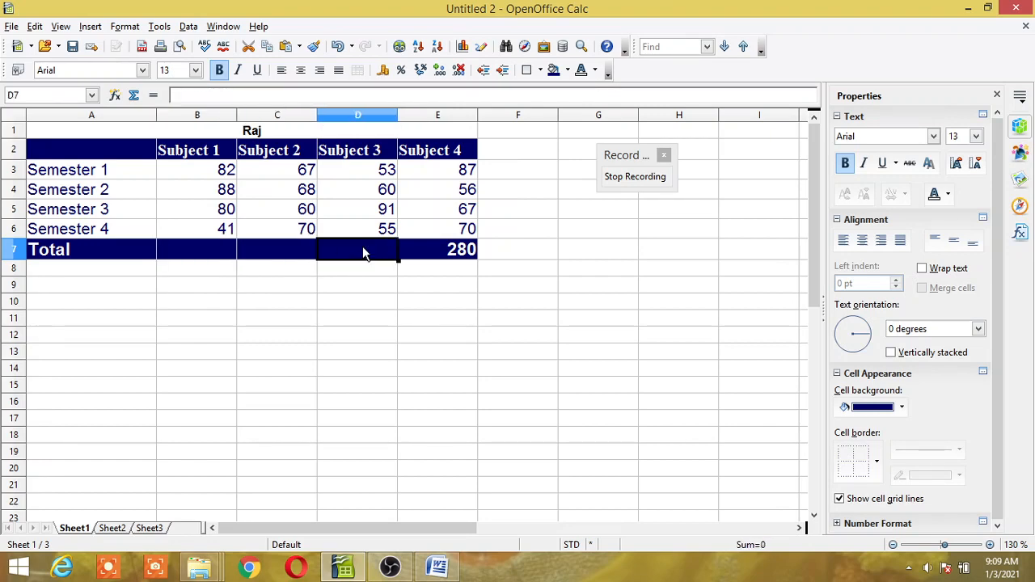
click(437, 251)
key(BackSpace)
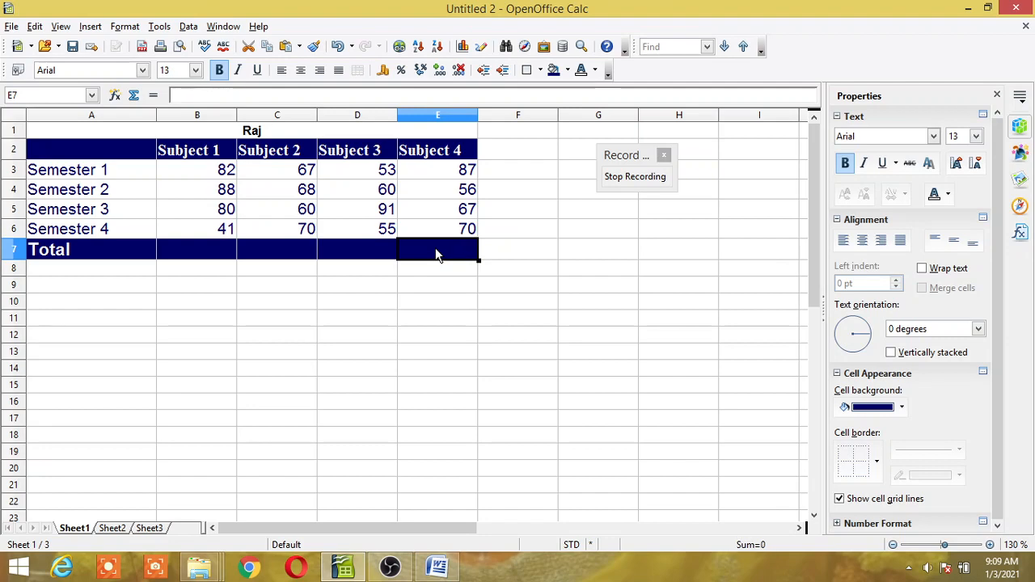
Stop the recording and save the macro as reset in Module1 of the document's Library1.
click(623, 180)
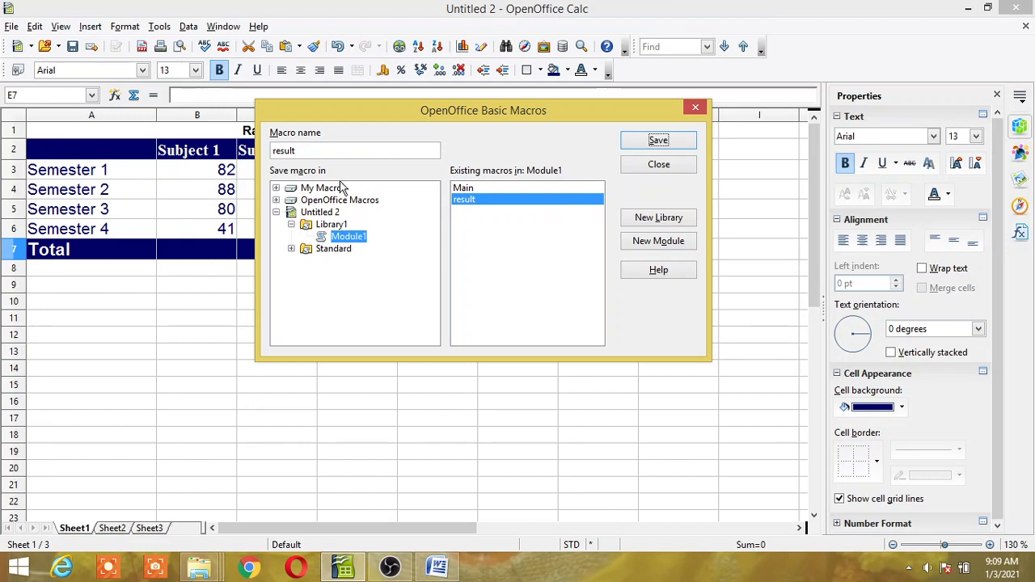
double_click(301, 150)
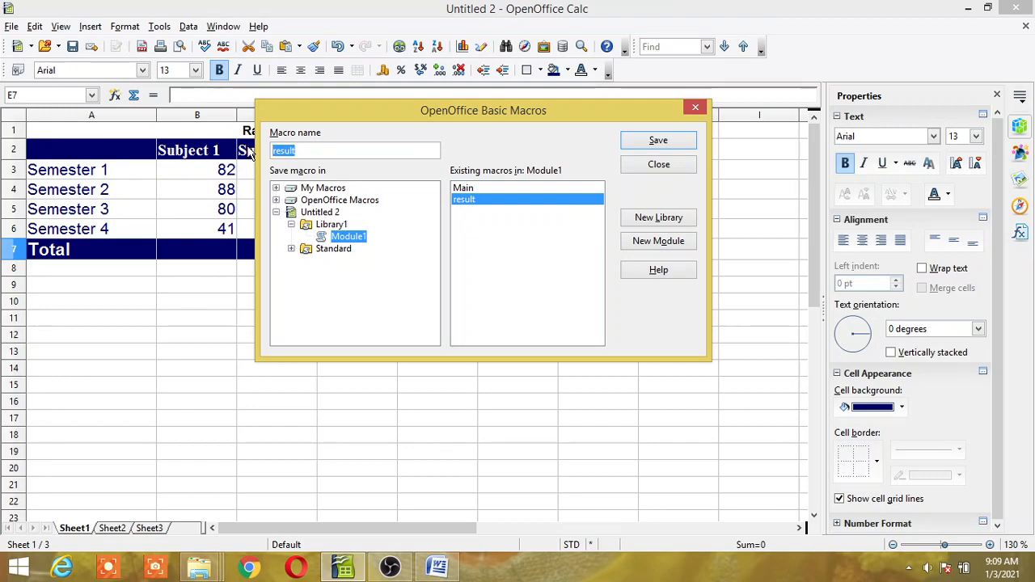
key(BackSpace)
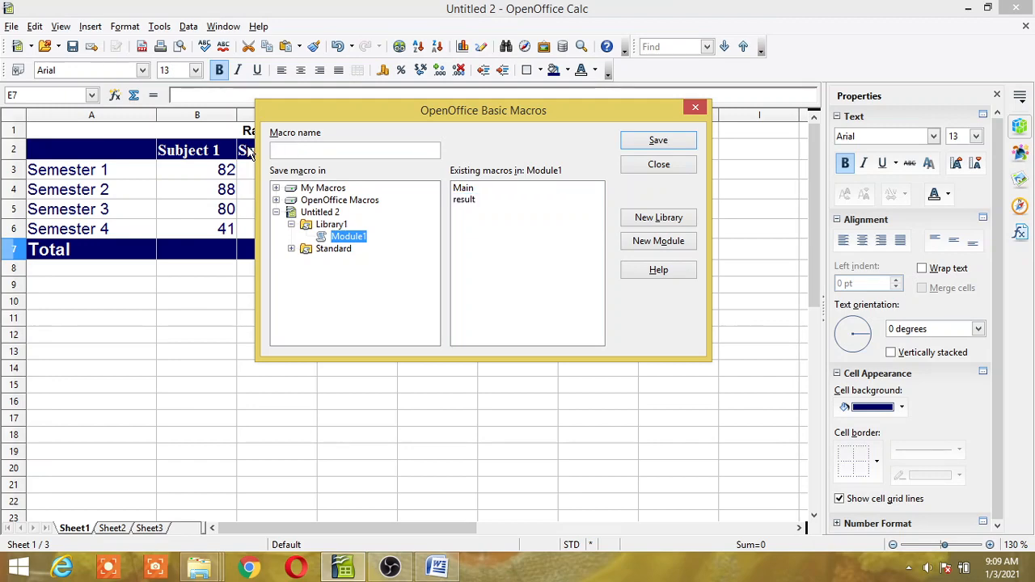
text(reset)
click(645, 143)
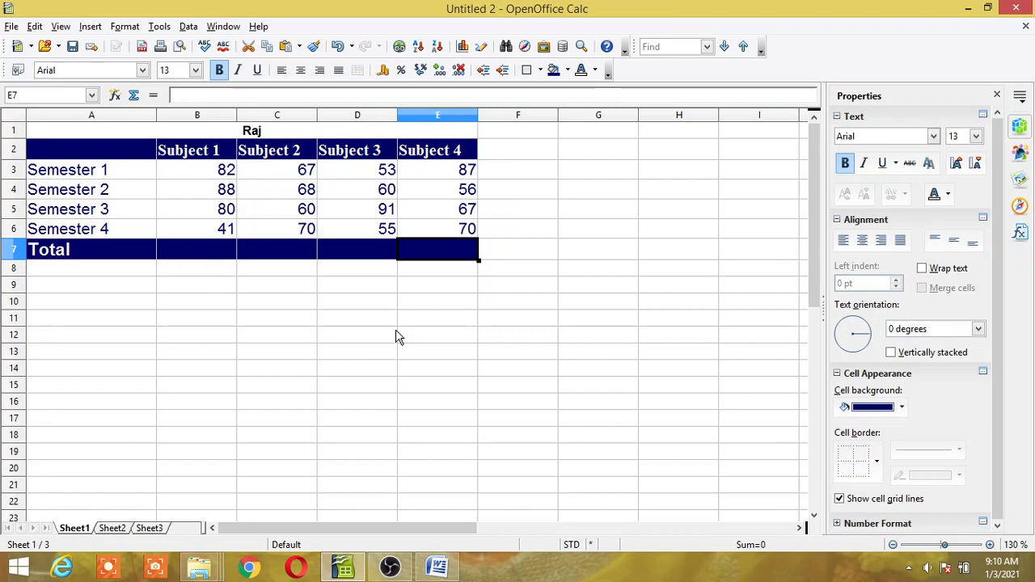
Run the result macro from Module1 of the document's Library1 on Sheet1, starting at the Subject 1 total cell B7.
click(188, 253)
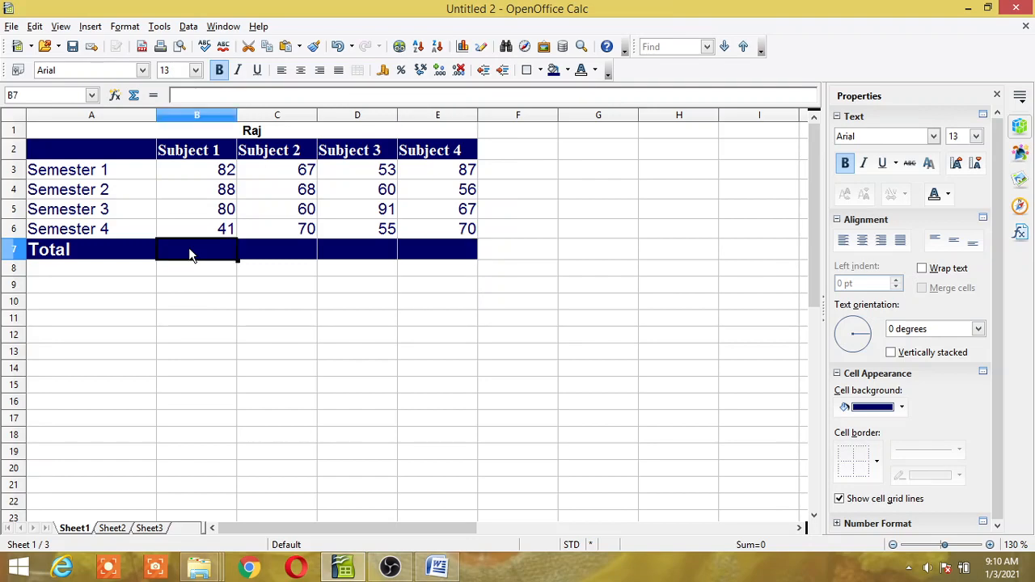
click(160, 26)
mouse_move(166, 263)
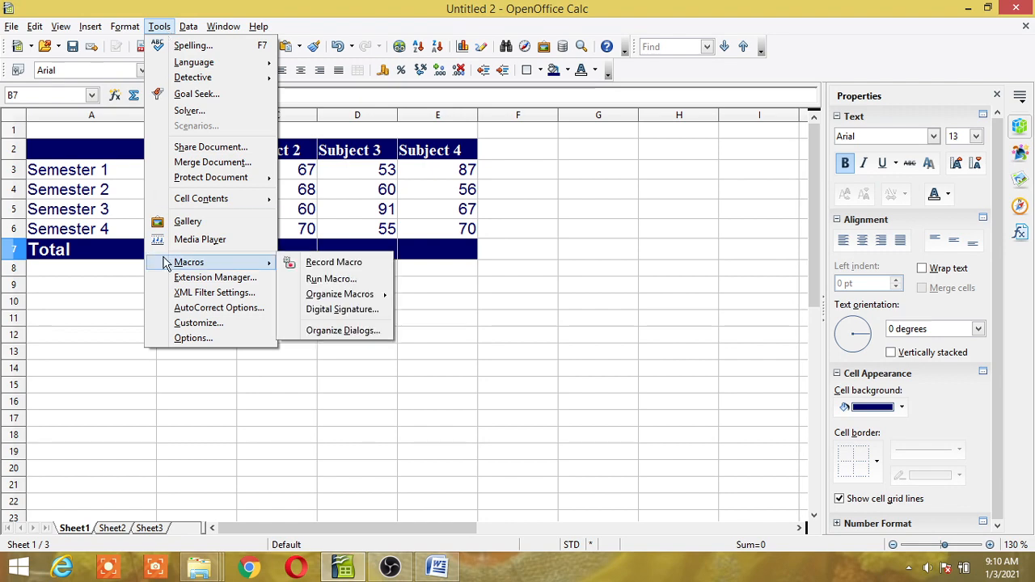
click(303, 280)
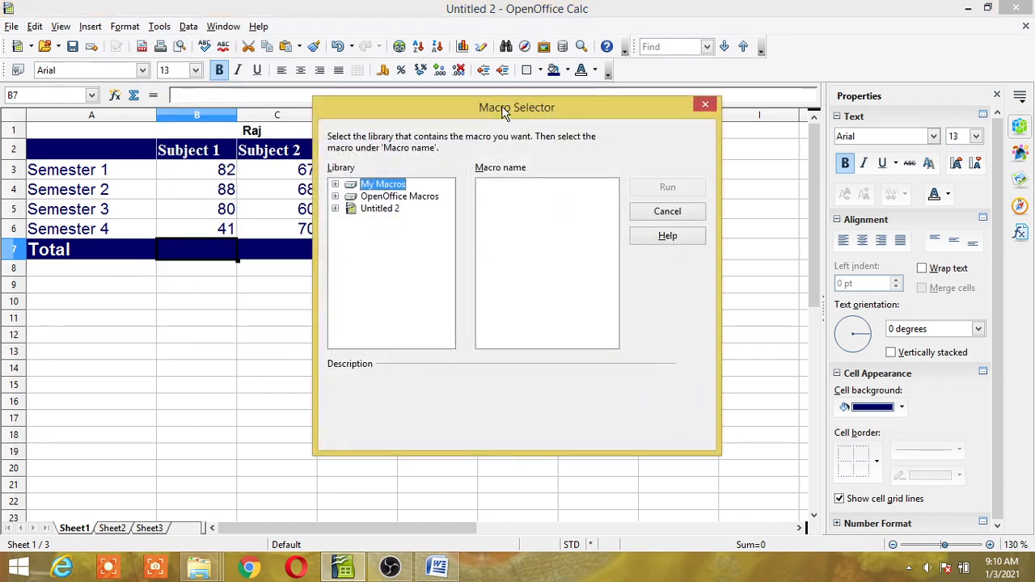
drag(501, 107, 589, 70)
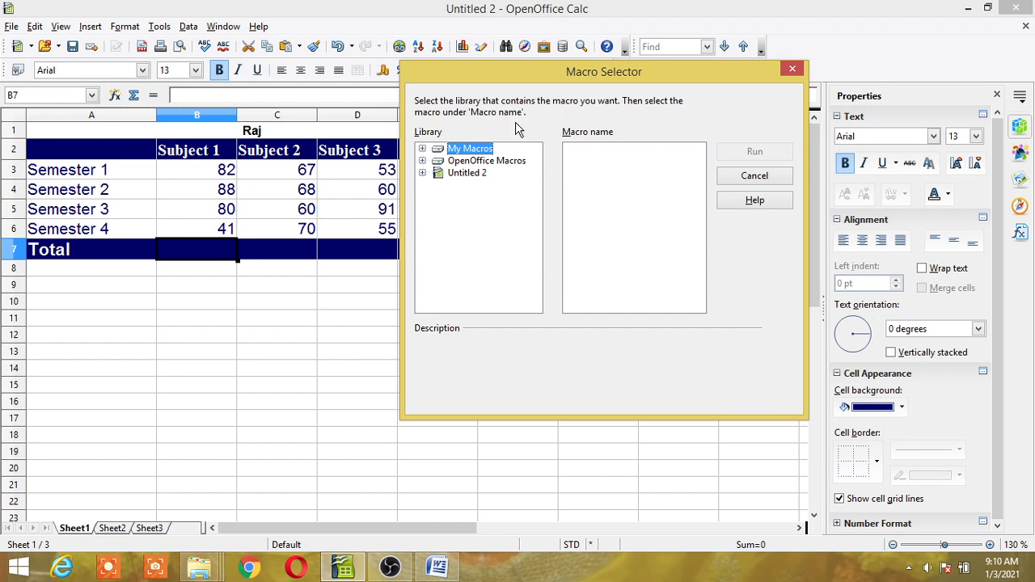
click(423, 174)
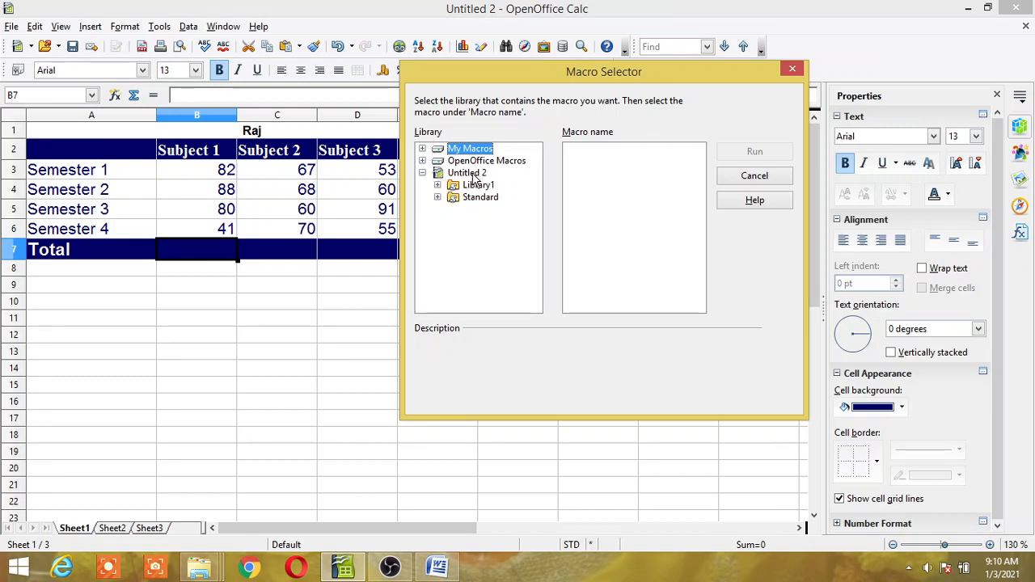
click(438, 185)
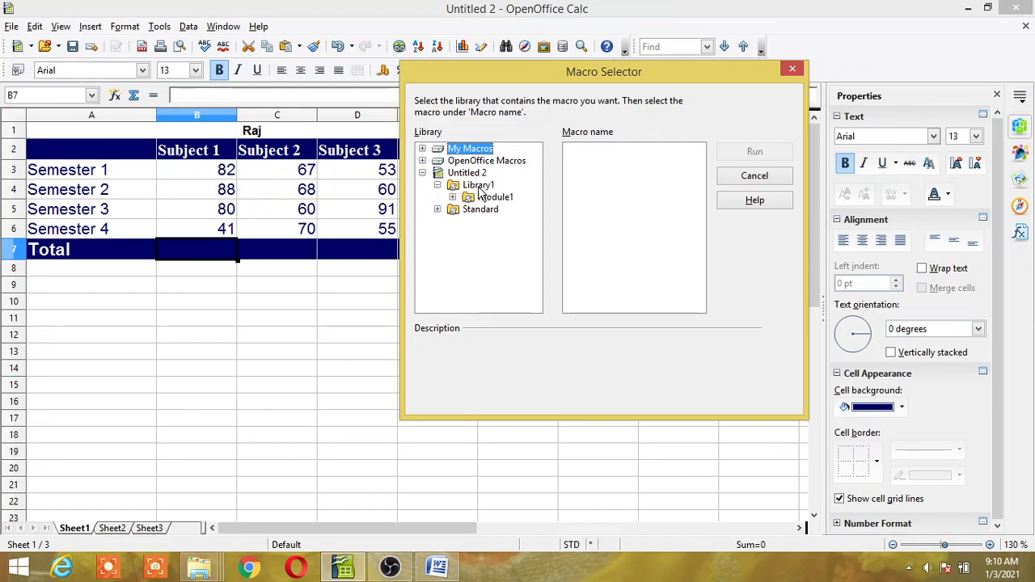
click(494, 199)
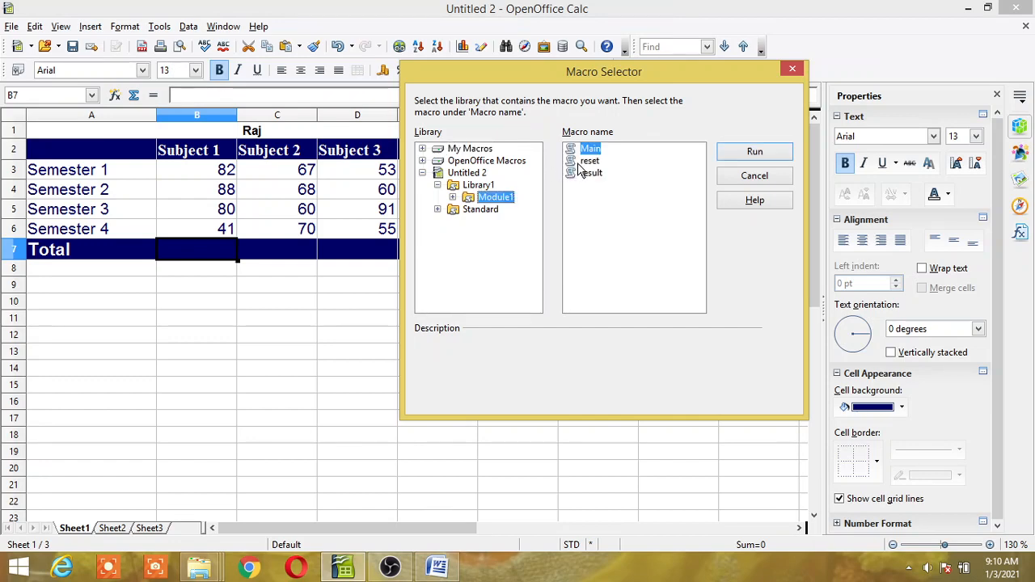
drag(586, 79, 698, 87)
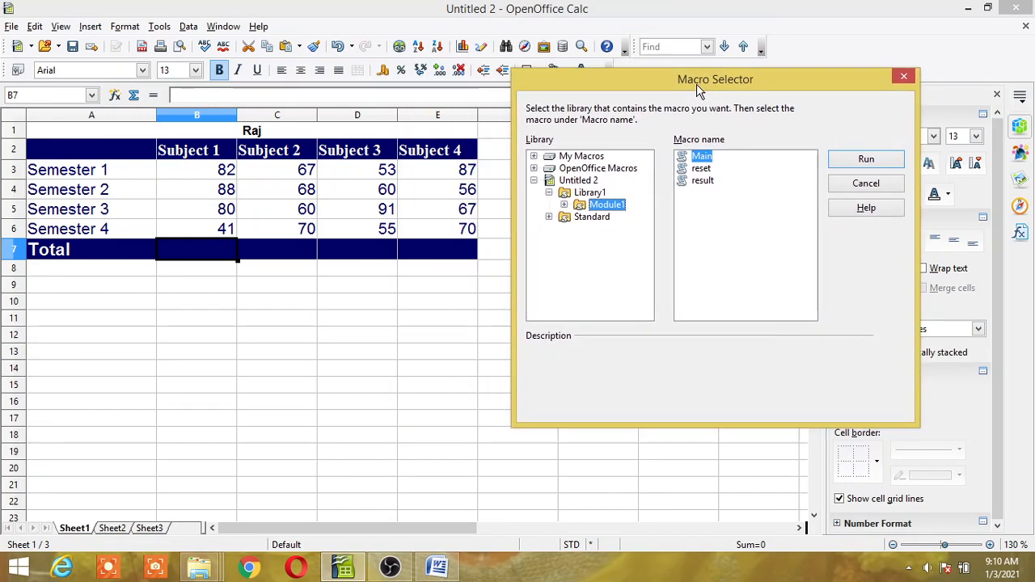
click(702, 181)
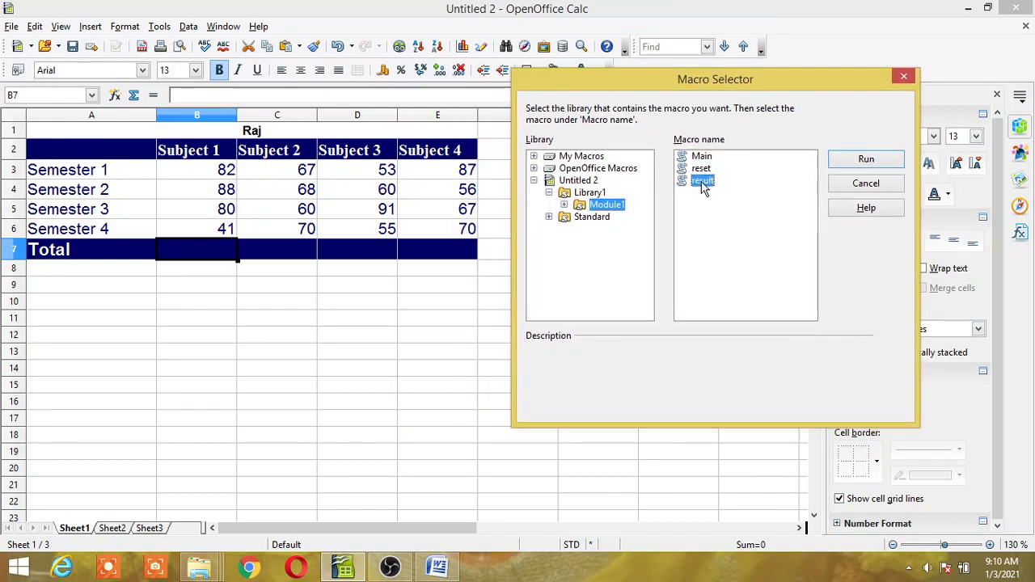
click(864, 160)
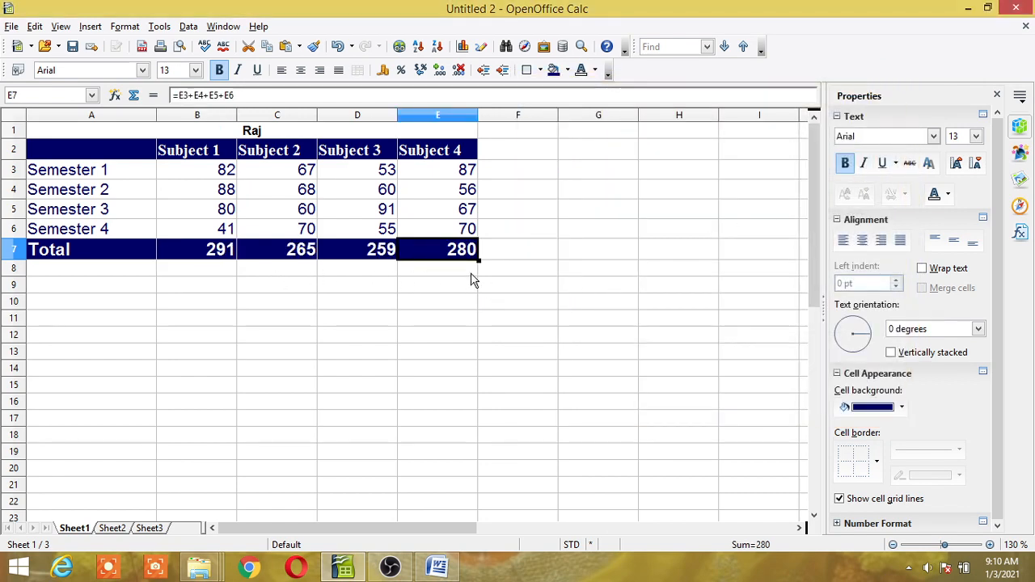
Make the Subject 1 total cell B7 active on Sheet2, Sheet3 and Sheet1.
click(111, 528)
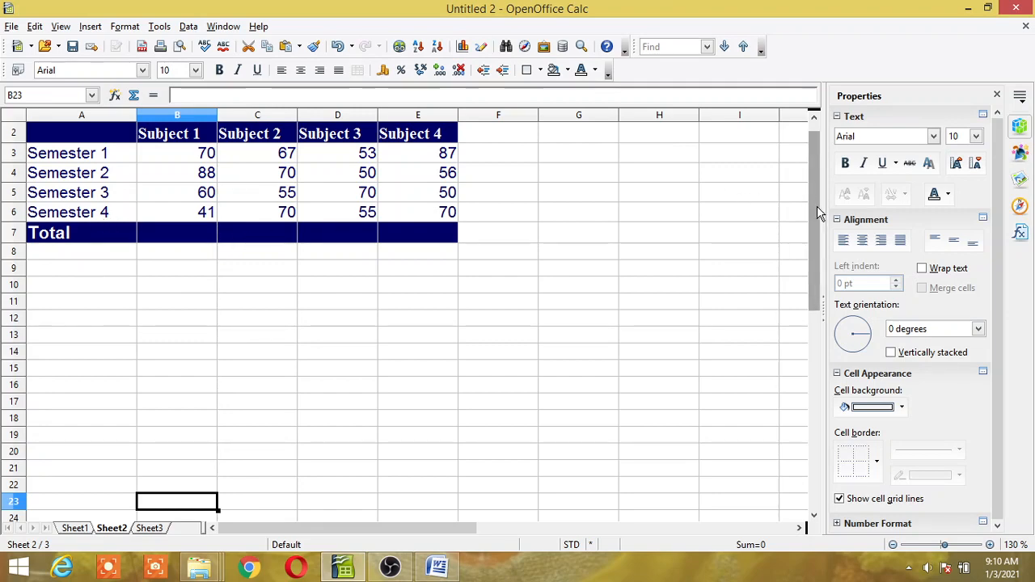
drag(819, 212, 814, 172)
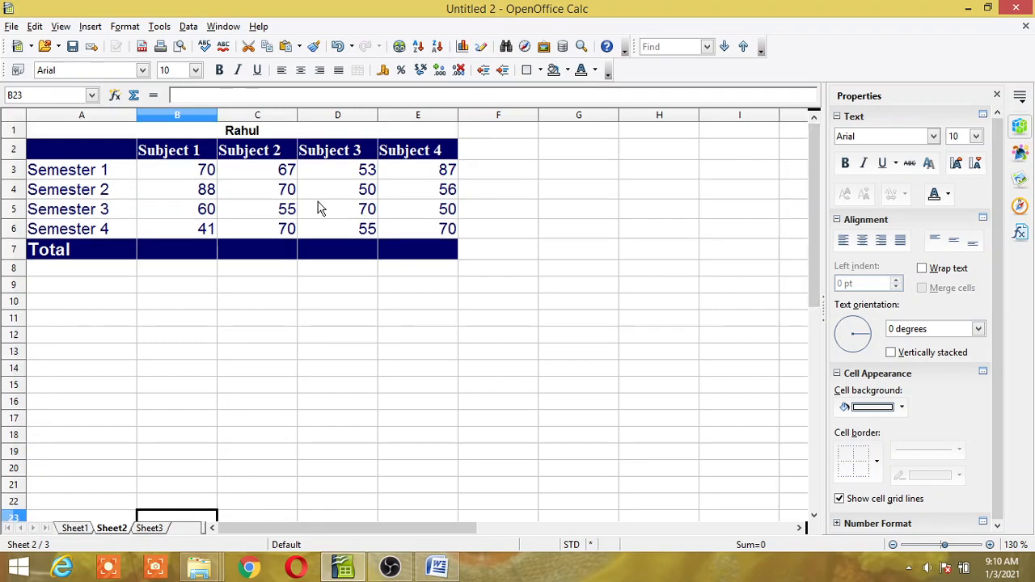
click(194, 178)
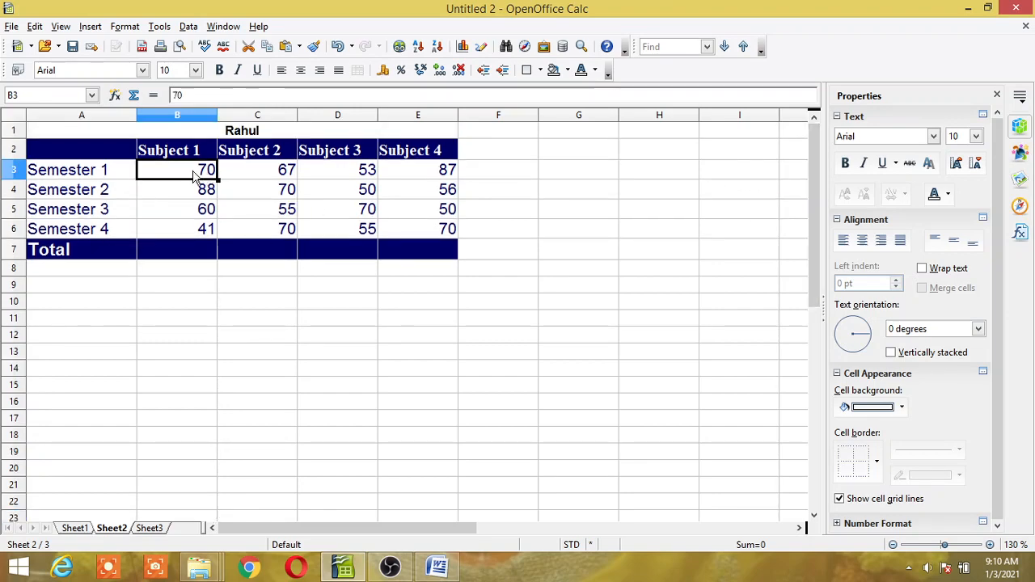
click(194, 253)
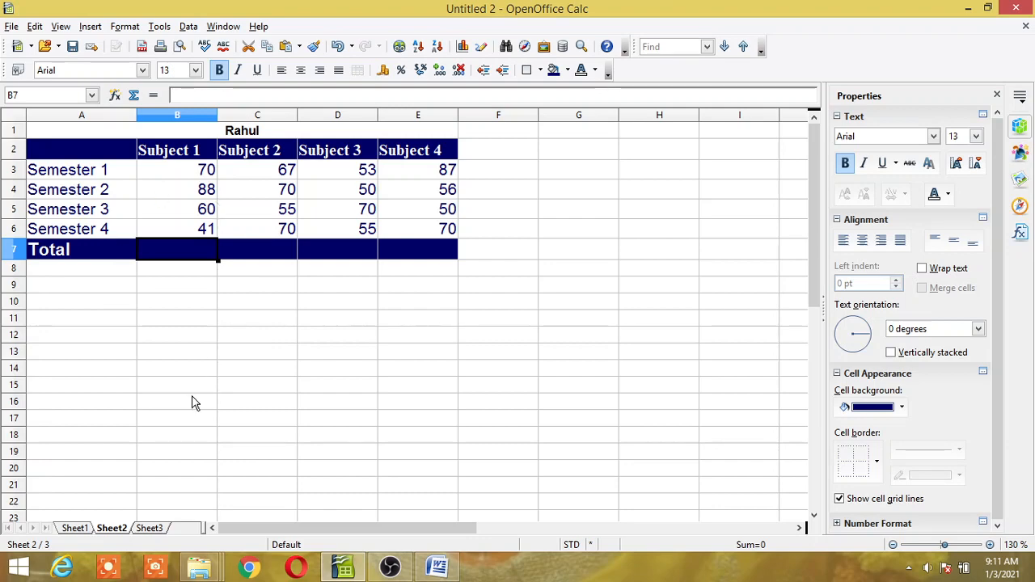
click(152, 528)
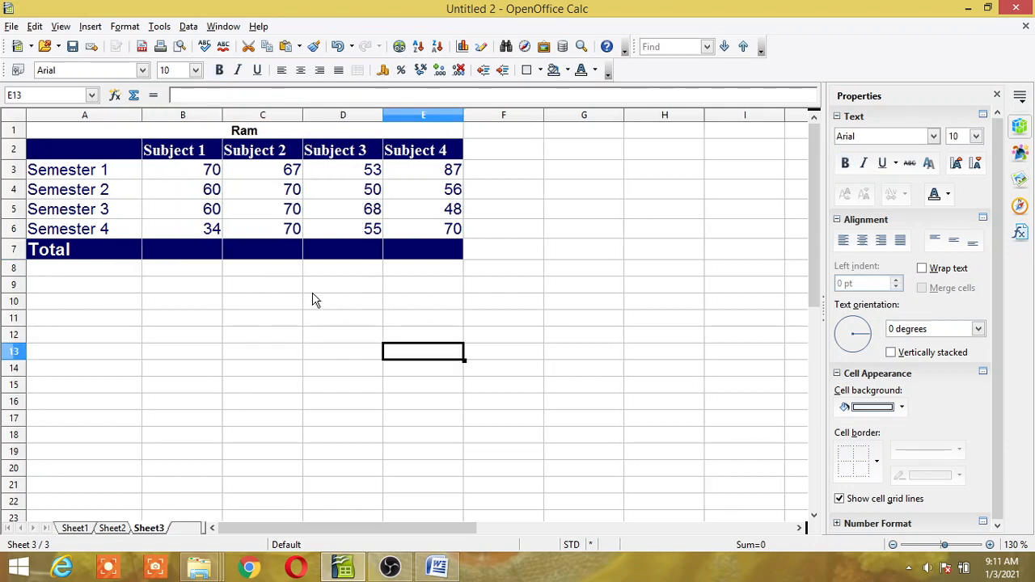
click(184, 257)
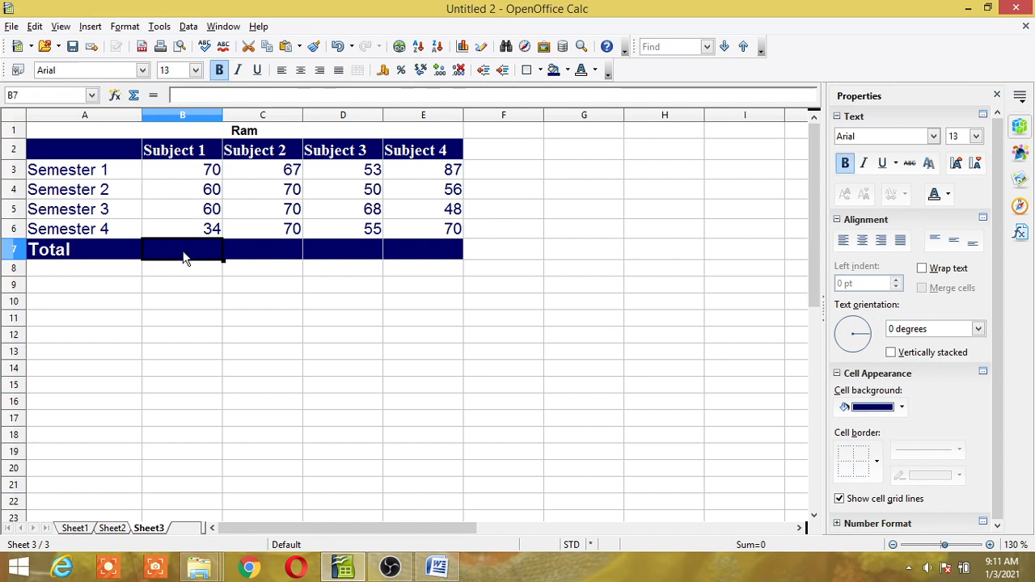
click(119, 528)
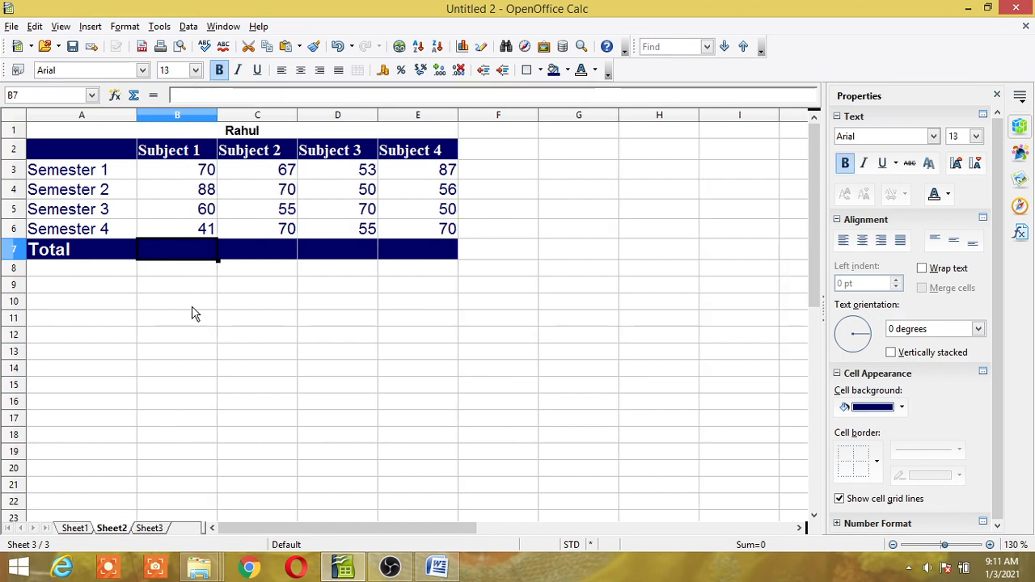
click(71, 529)
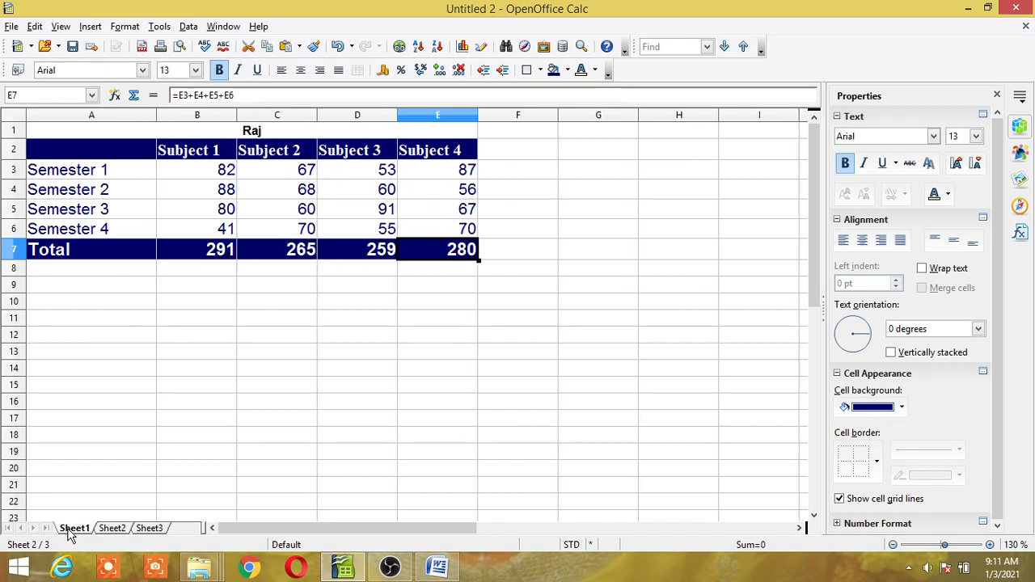
click(220, 253)
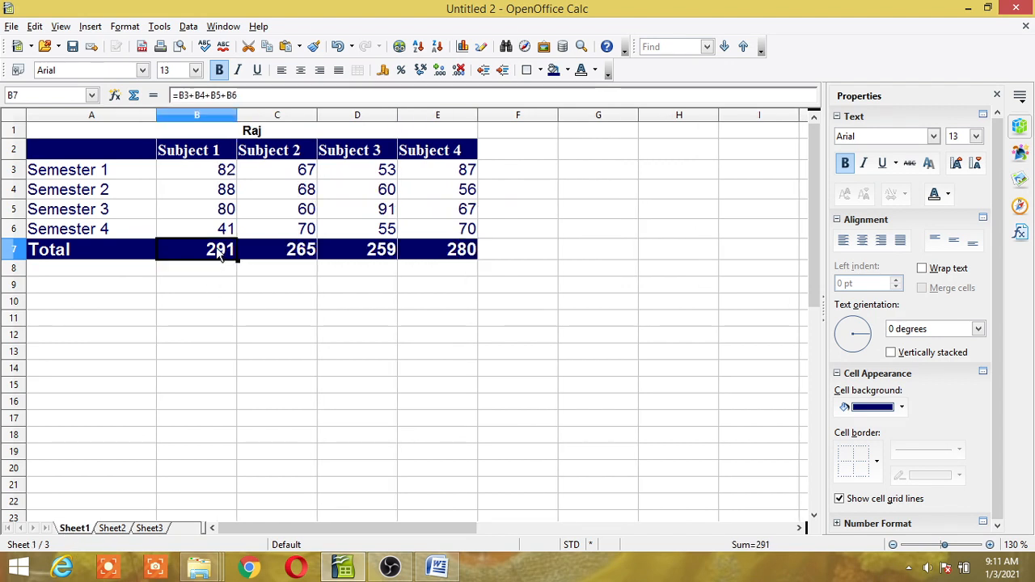
Calculate the subject totals on Sheet2 by running the result macro from Module1 of the document's Library1.
click(113, 530)
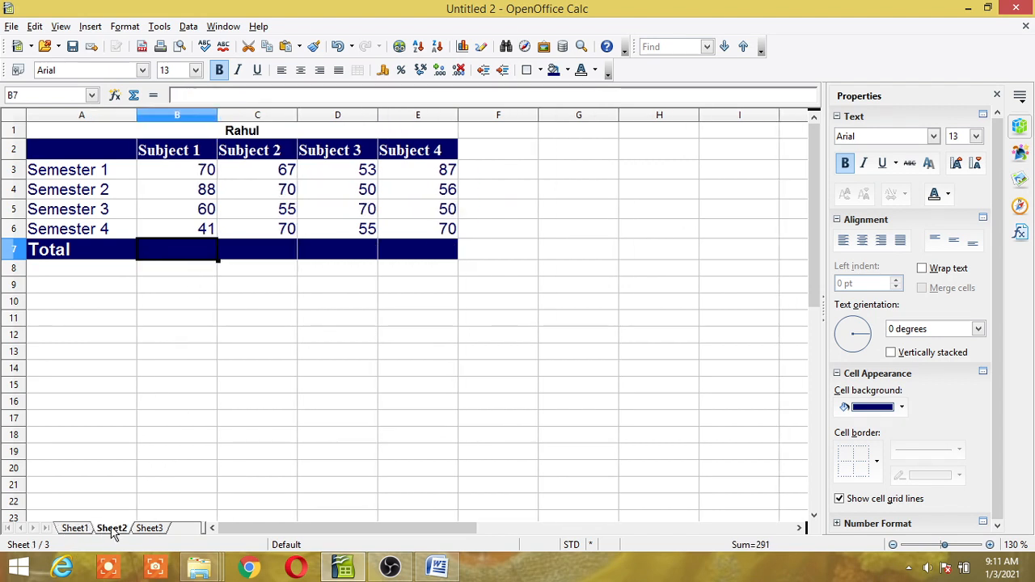
click(159, 27)
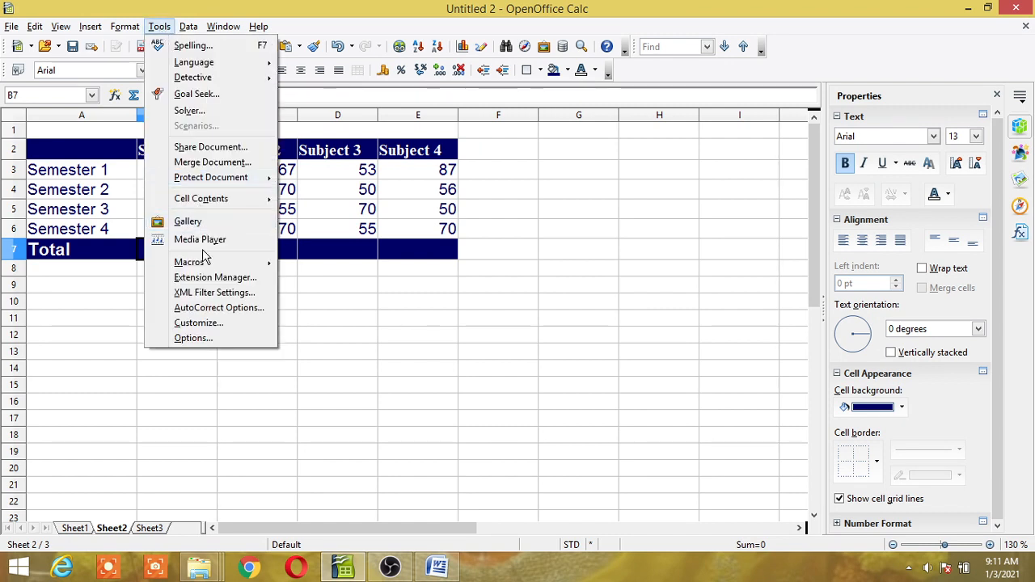
mouse_move(205, 263)
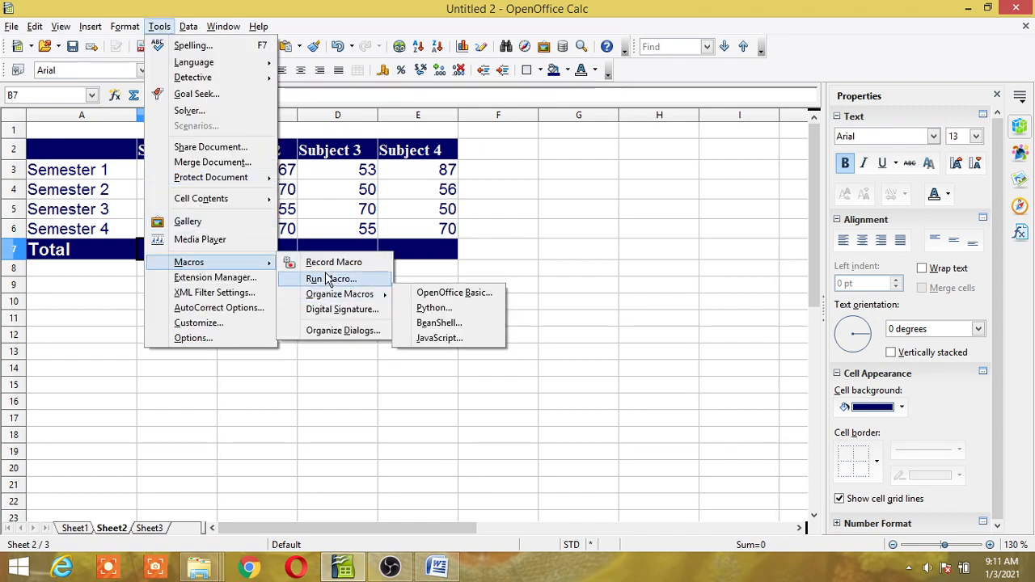
click(328, 279)
click(380, 209)
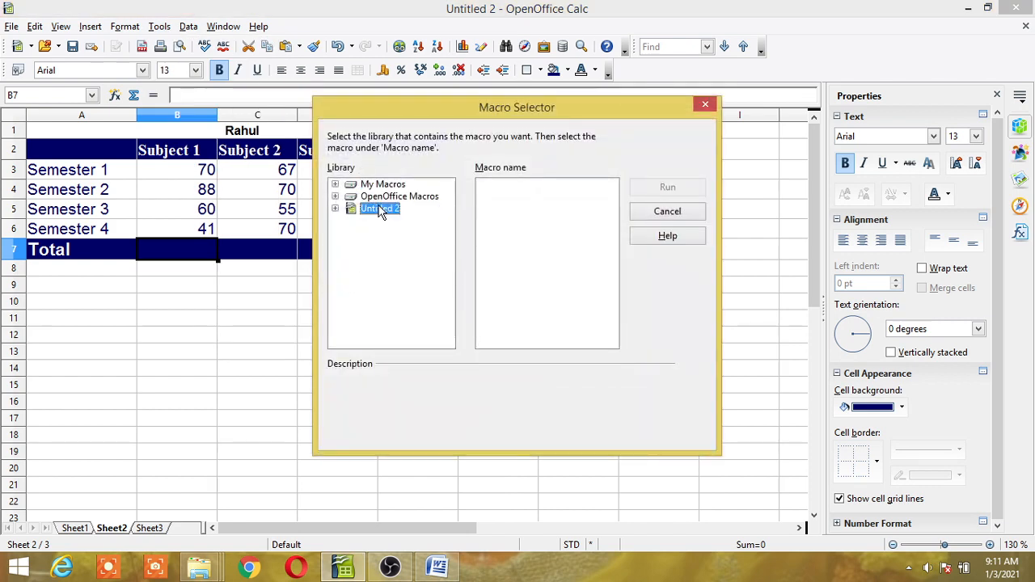
double_click(380, 210)
click(383, 221)
double_click(383, 222)
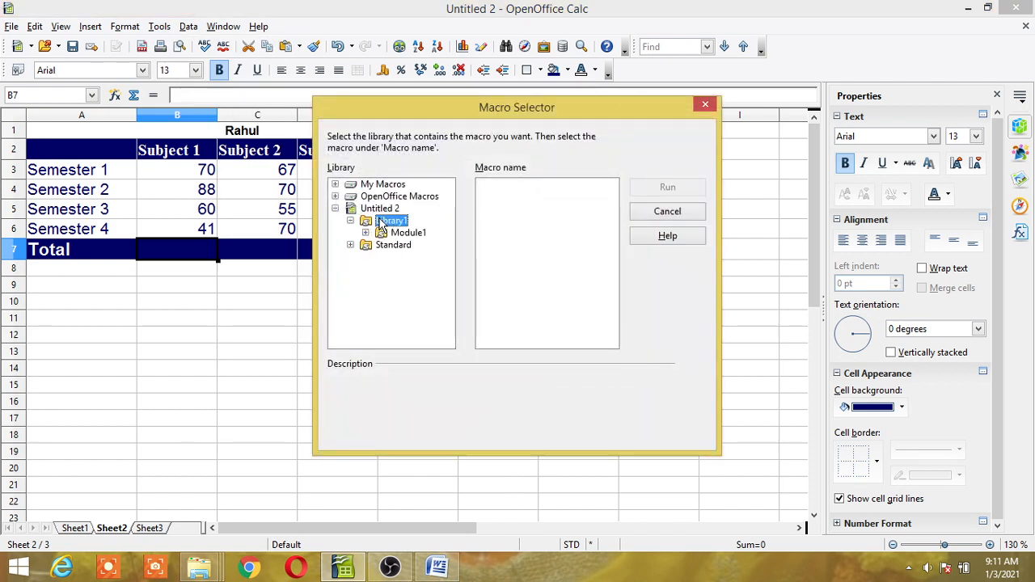
click(405, 233)
click(505, 211)
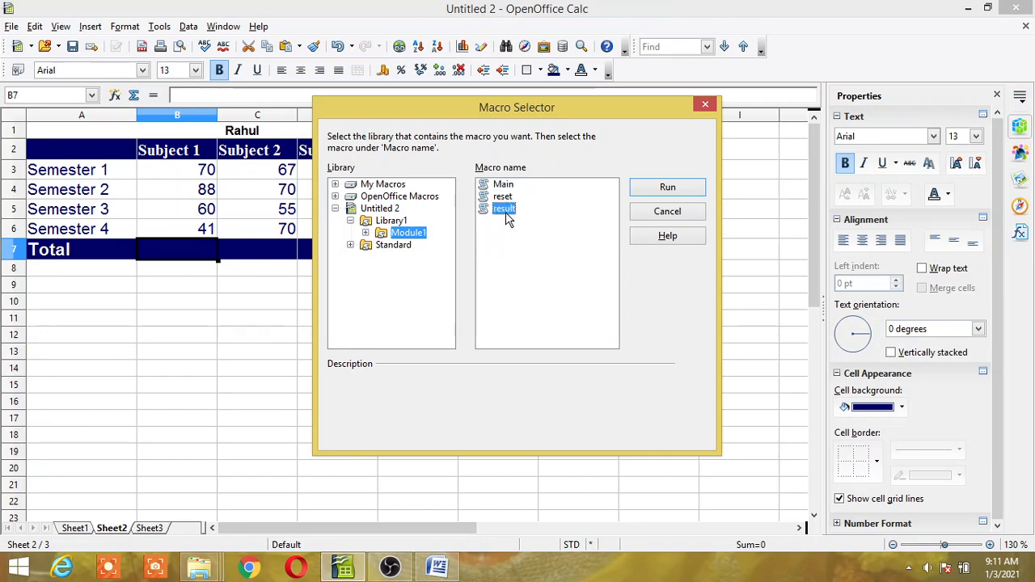
click(663, 190)
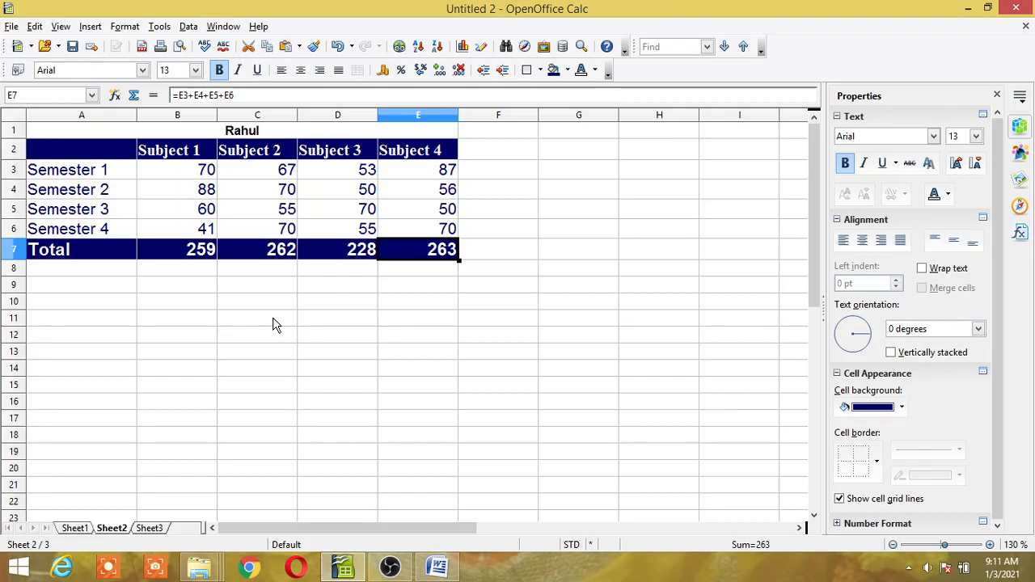
key(F8)
key(F8)
Switch to Sheet3 and display the form controls.
click(150, 530)
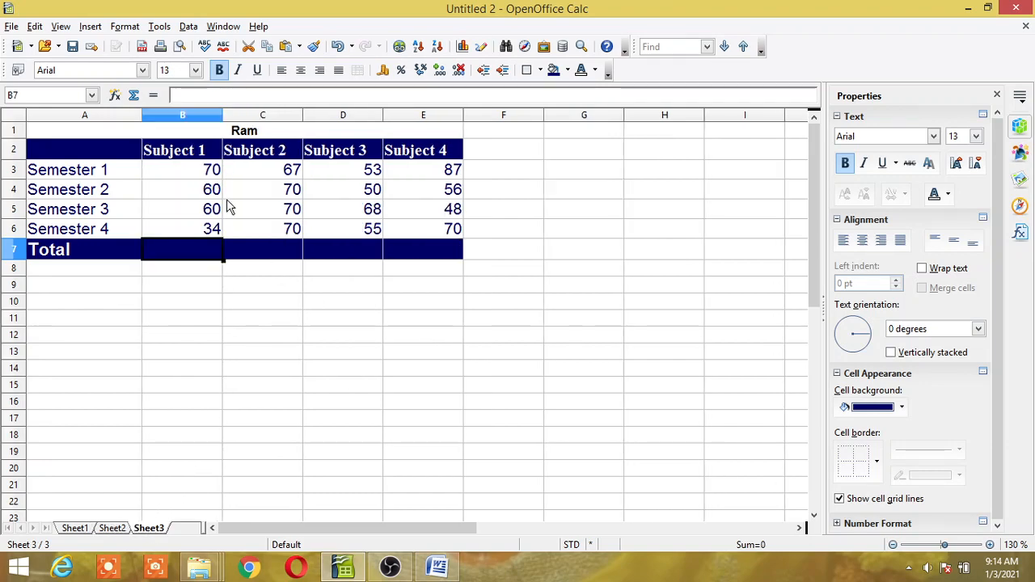
key(F8)
click(63, 26)
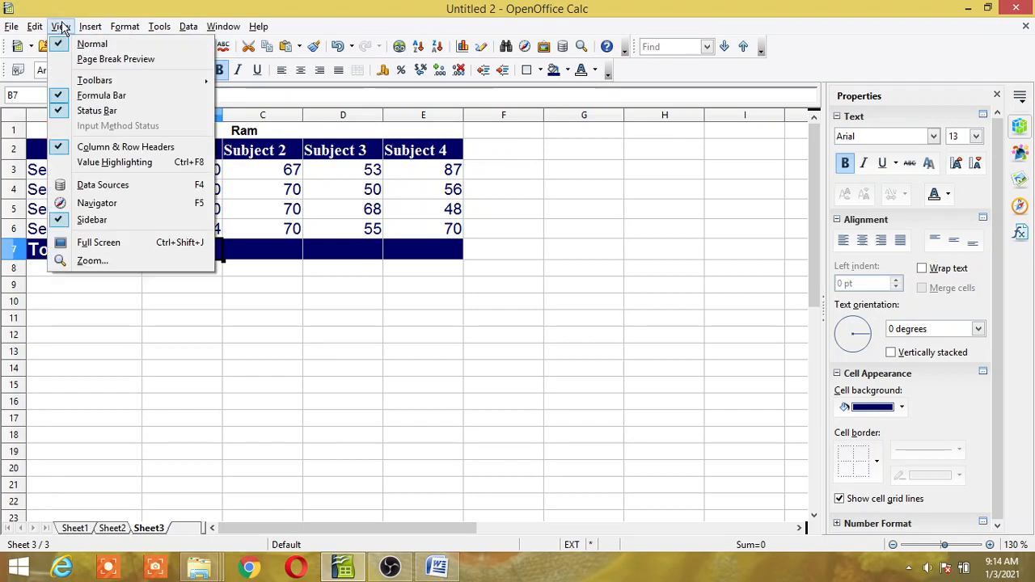
mouse_move(104, 84)
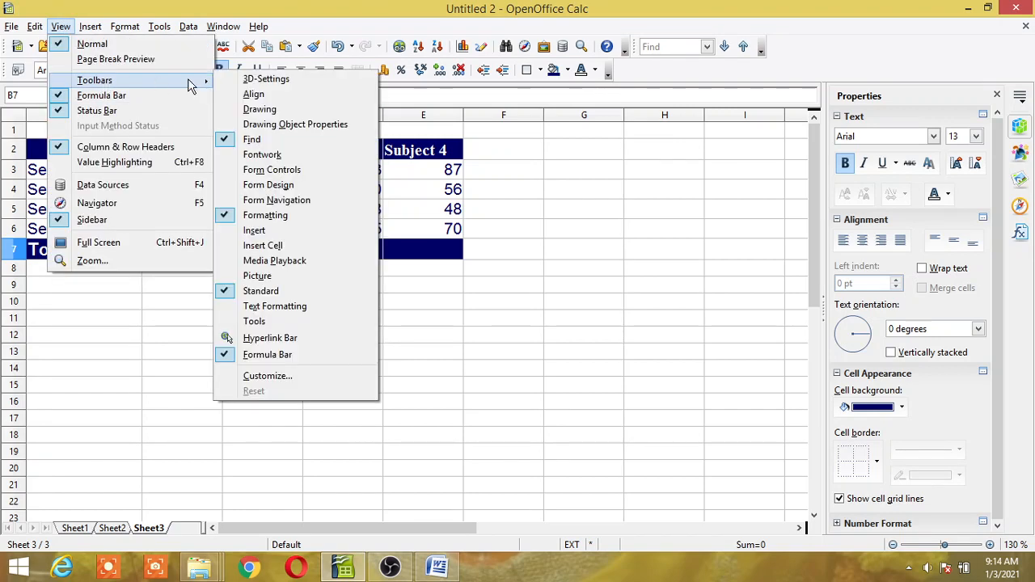
click(267, 173)
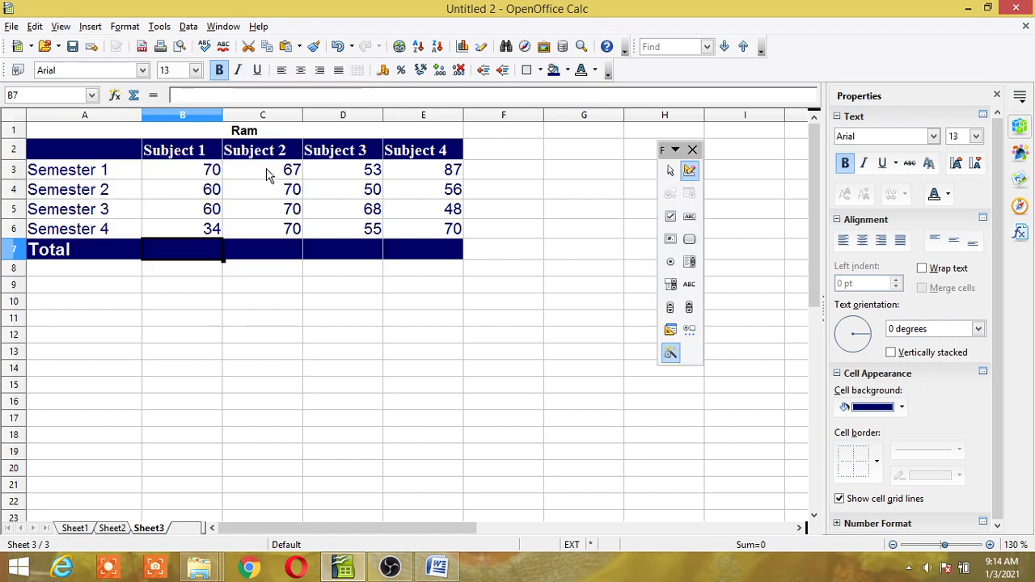
Toggle design mode off and on, and draw a push button about 1.14" wide and 0.43" high beside the marks table.
click(690, 172)
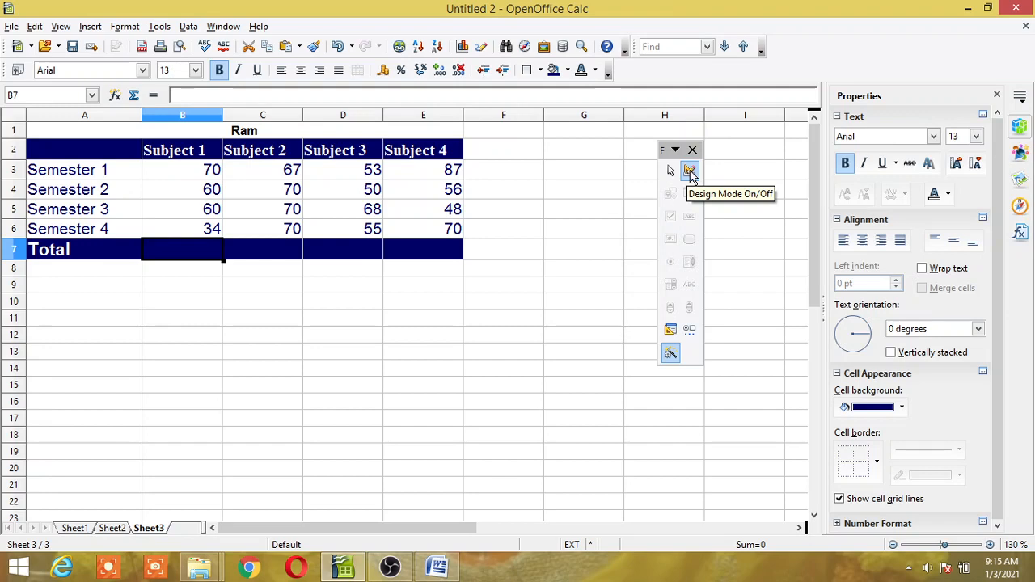
click(690, 173)
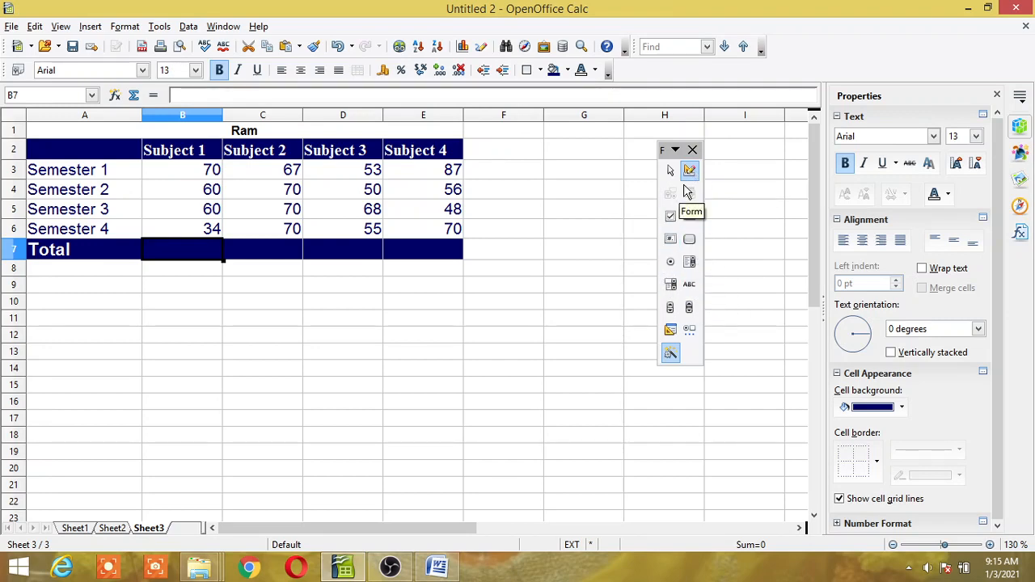
click(690, 242)
drag(518, 212, 621, 253)
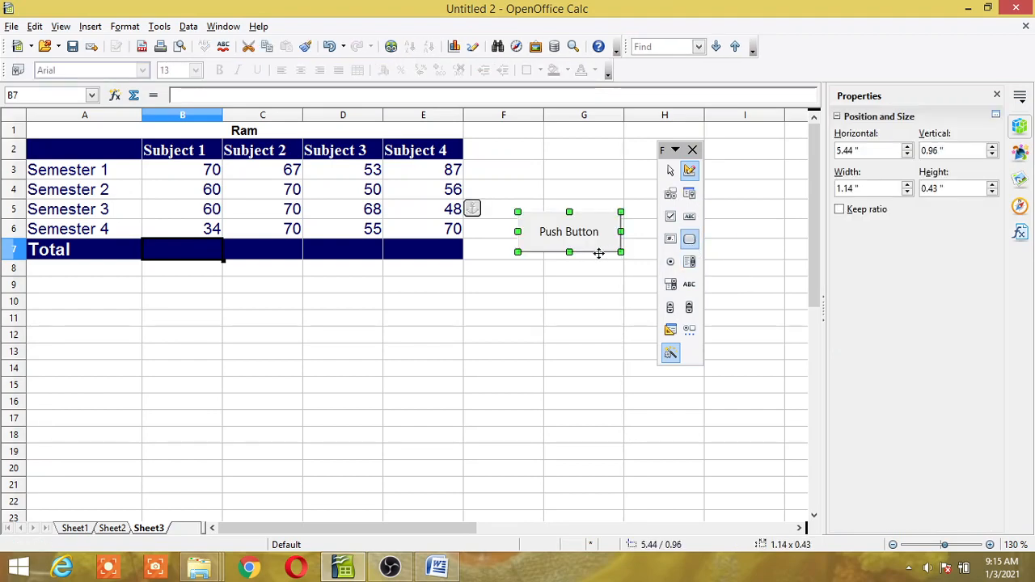
Open the action assignment for the push button's Mouse button pressed event in its control properties.
right_click(587, 232)
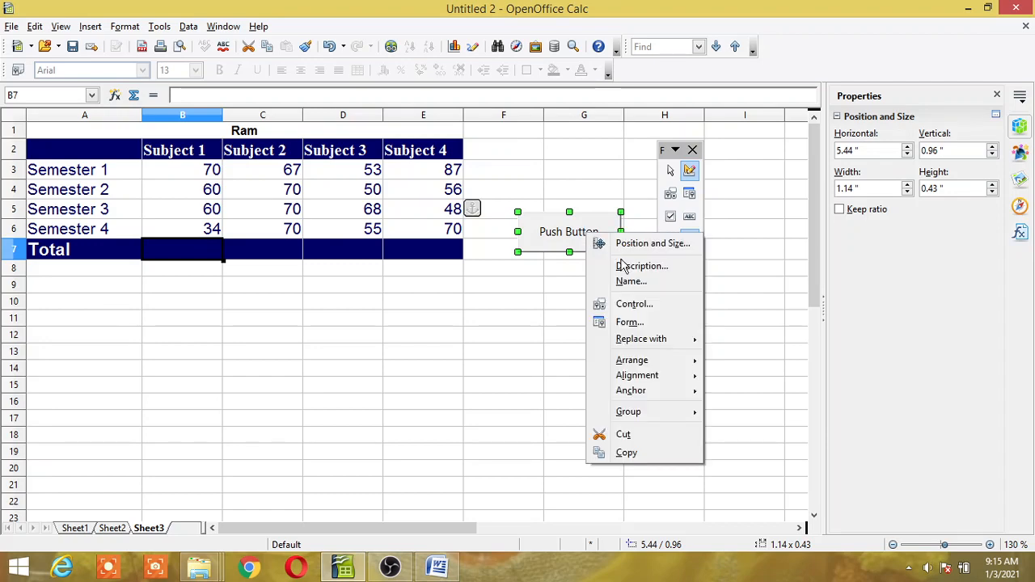
click(635, 305)
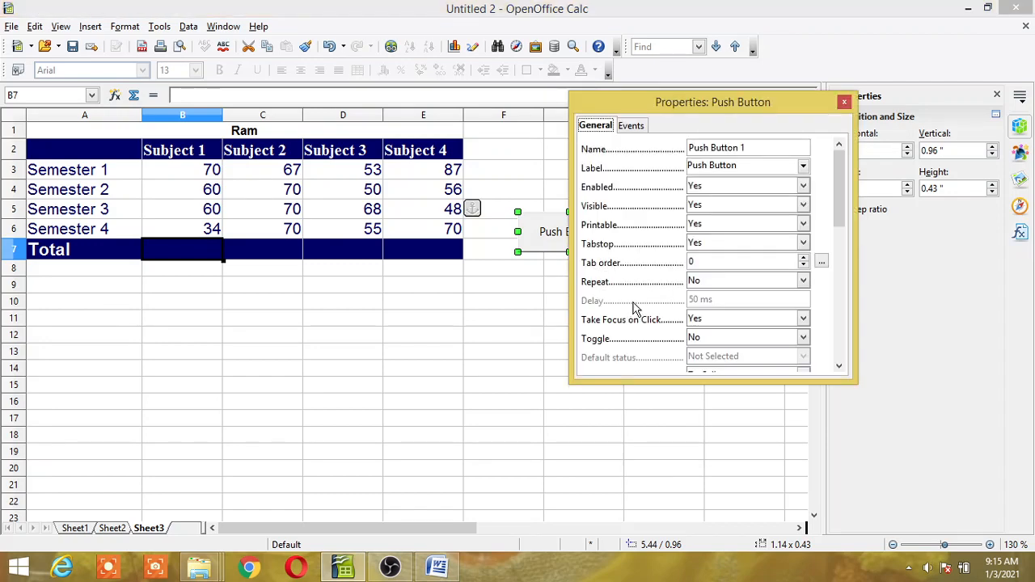
drag(721, 102, 688, 80)
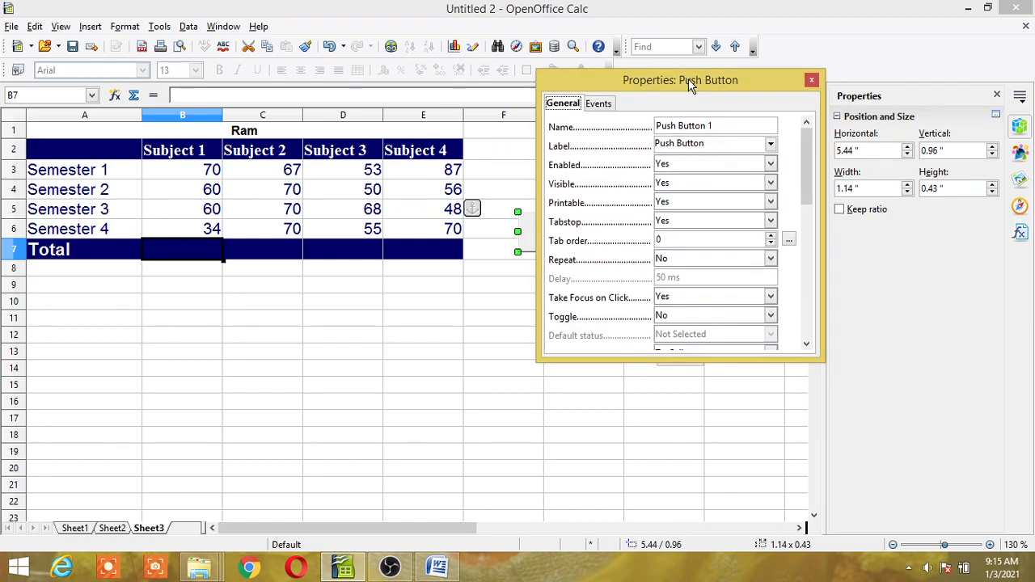
click(600, 105)
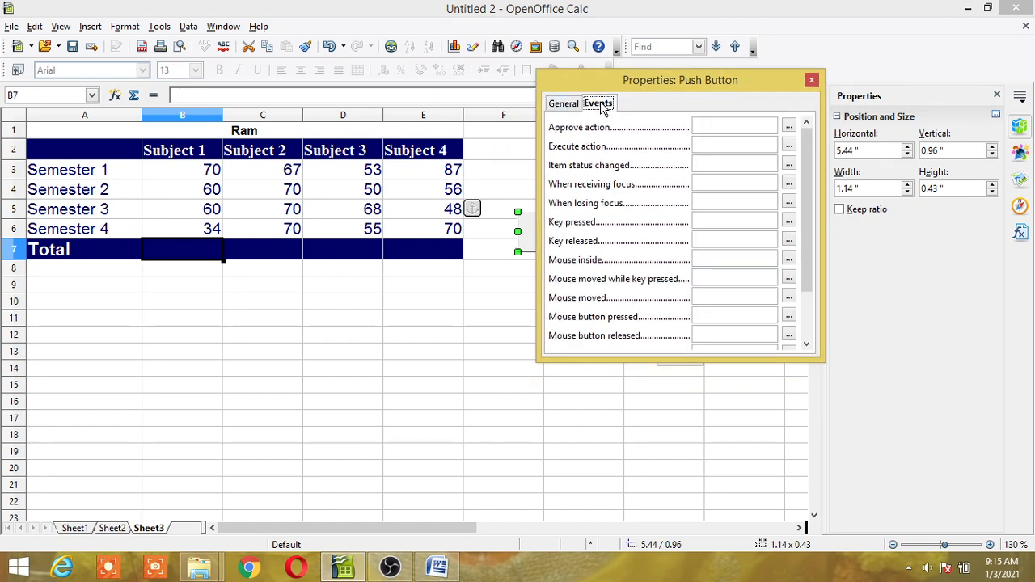
click(679, 280)
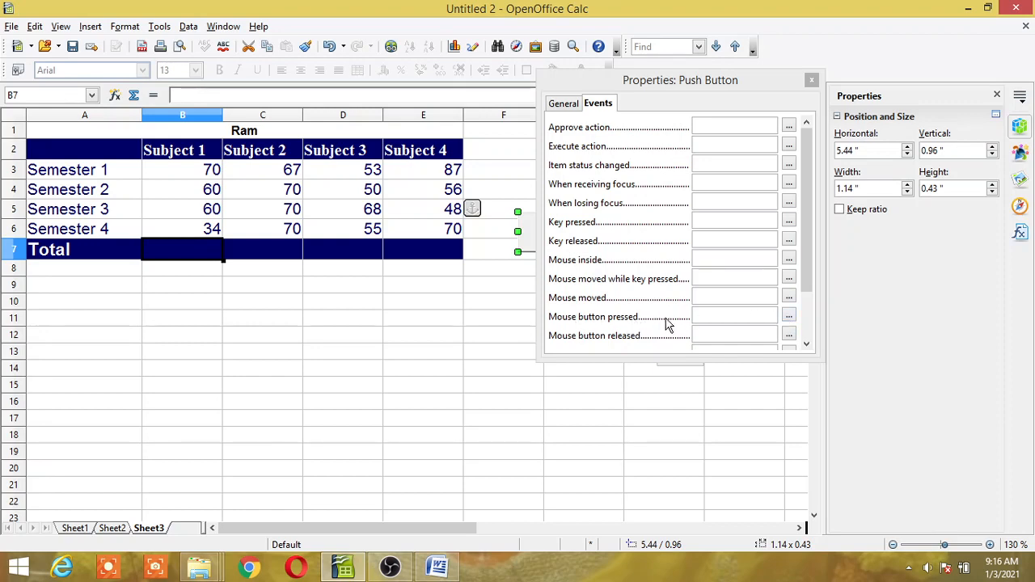
click(788, 316)
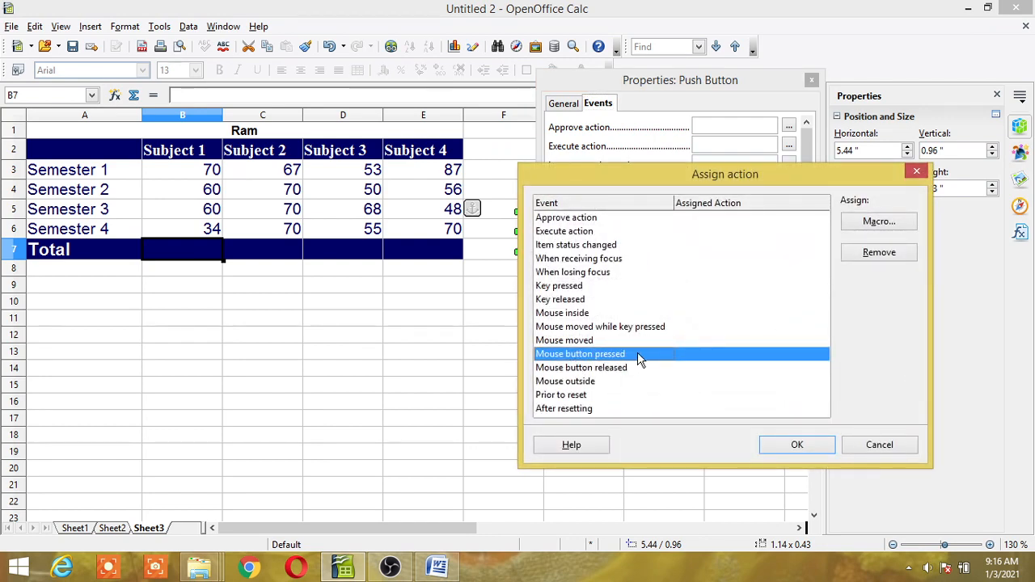
Assign the result macro from Module1 of Untitled 2's Library1 to the push button's Mouse button pressed event.
click(878, 221)
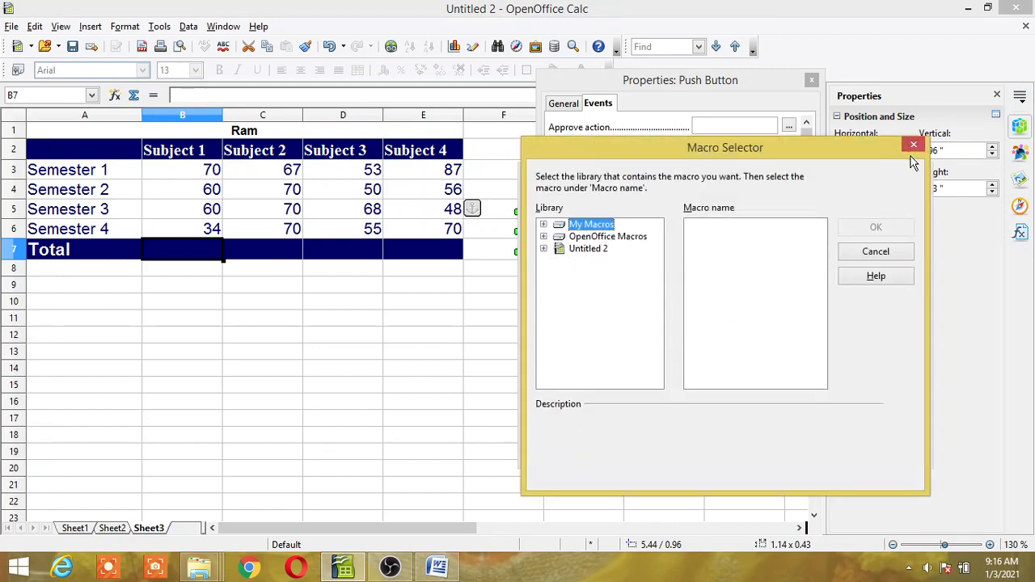
drag(767, 146, 467, 127)
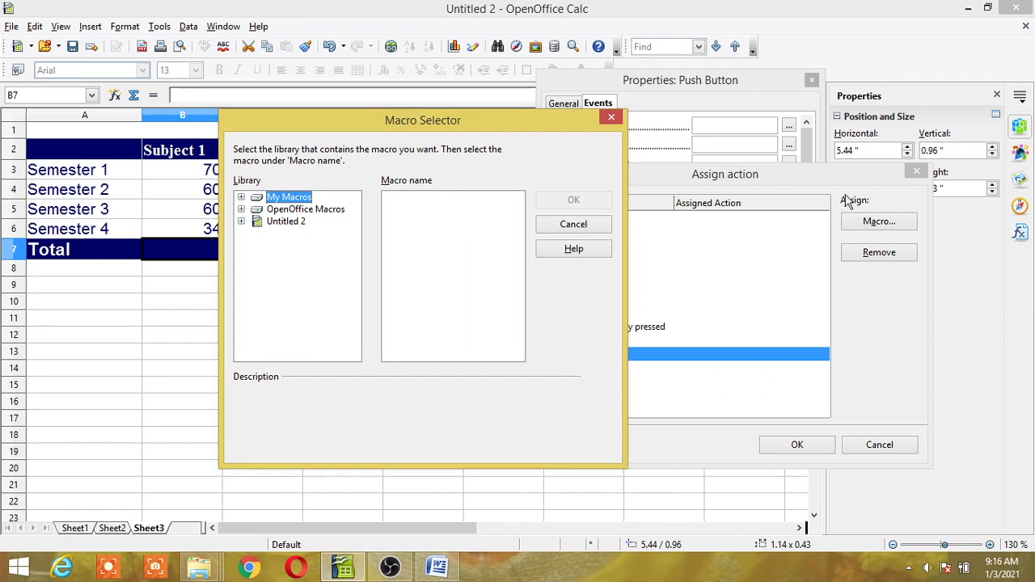
click(241, 222)
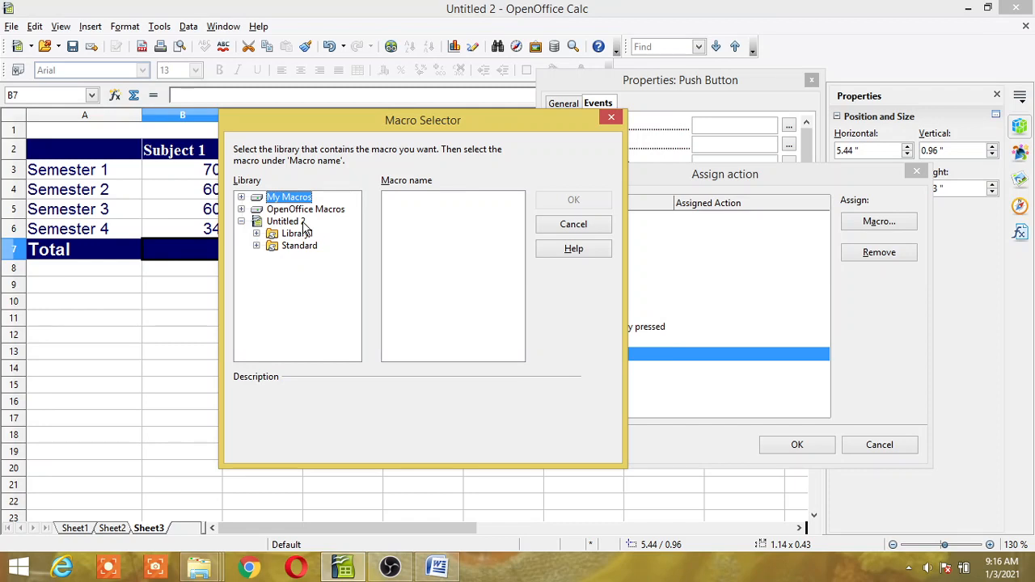
click(256, 234)
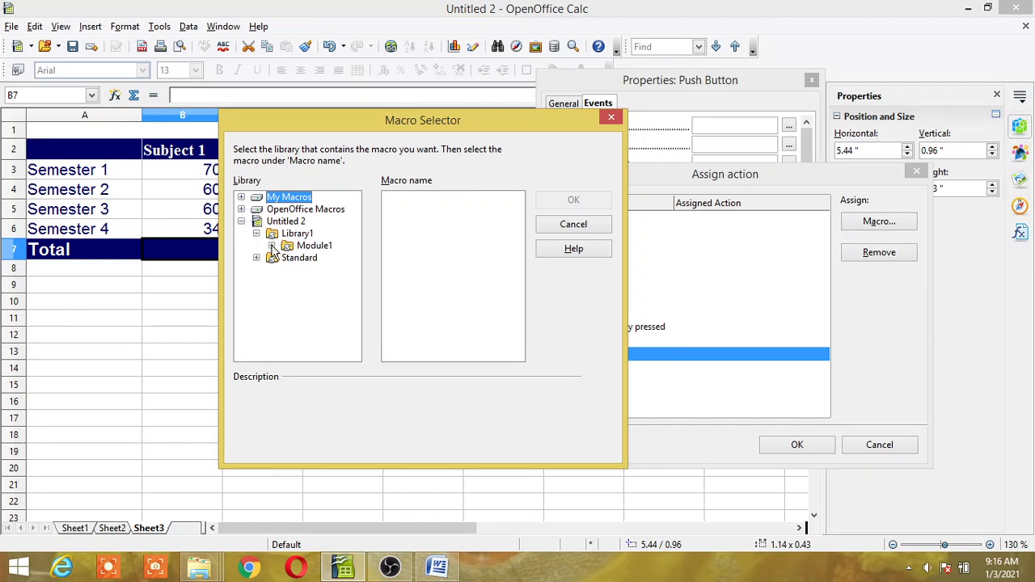
click(308, 247)
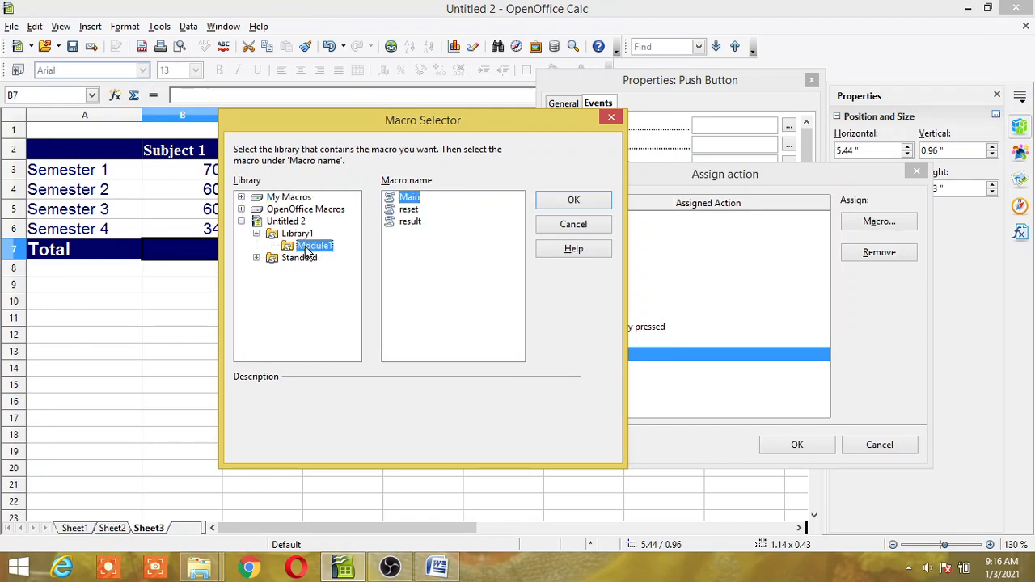
click(408, 223)
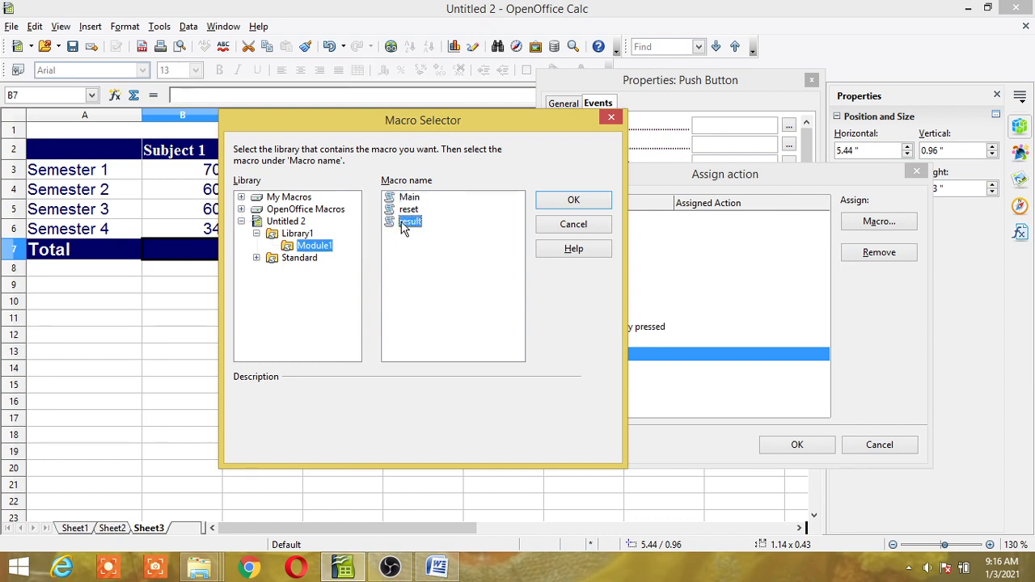
click(571, 203)
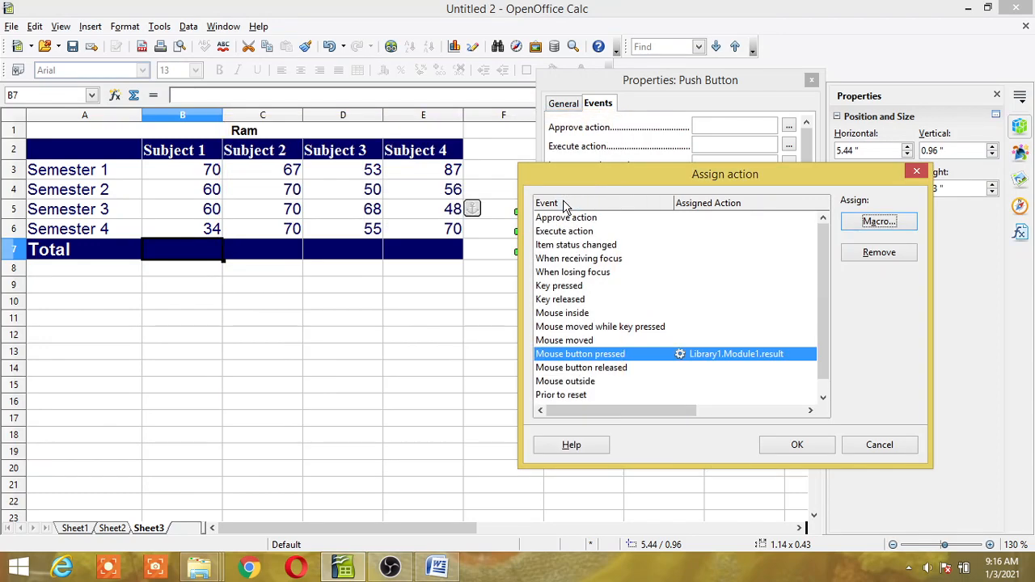
drag(686, 177, 736, 177)
click(847, 447)
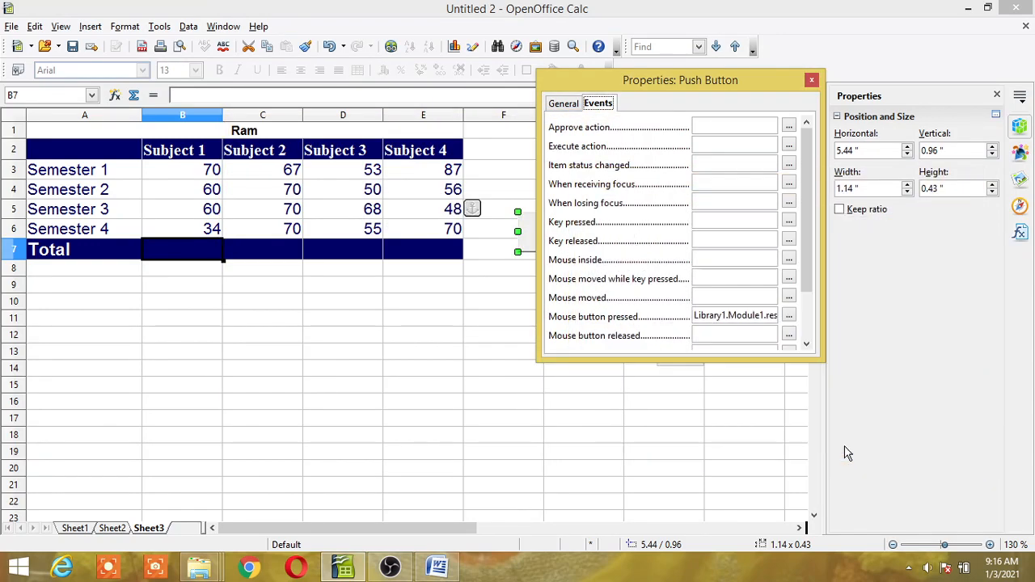
Set the push button's label to Result and its name to re, and finish editing the control.
click(564, 105)
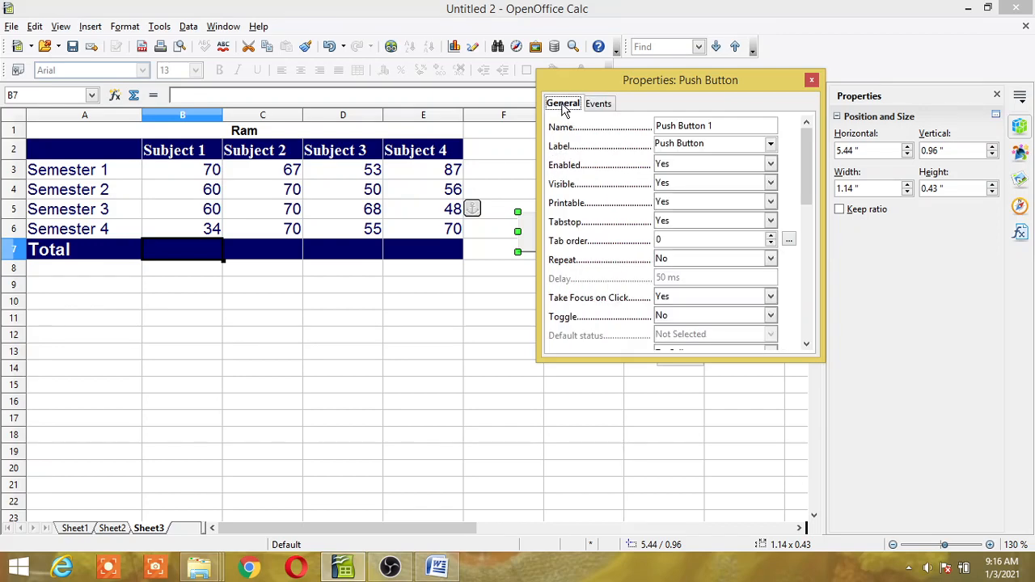
drag(626, 89, 824, 111)
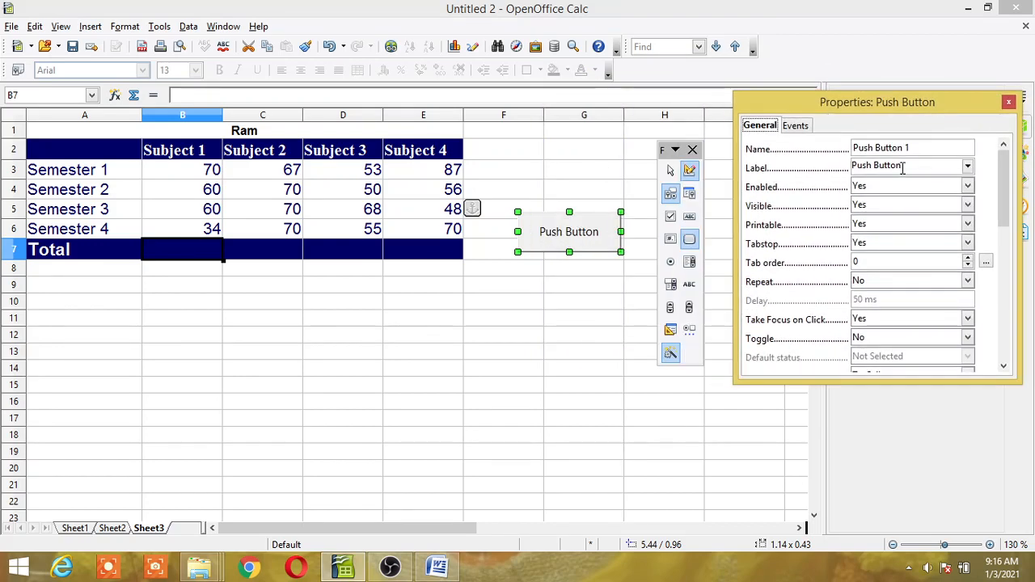
drag(909, 165, 849, 169)
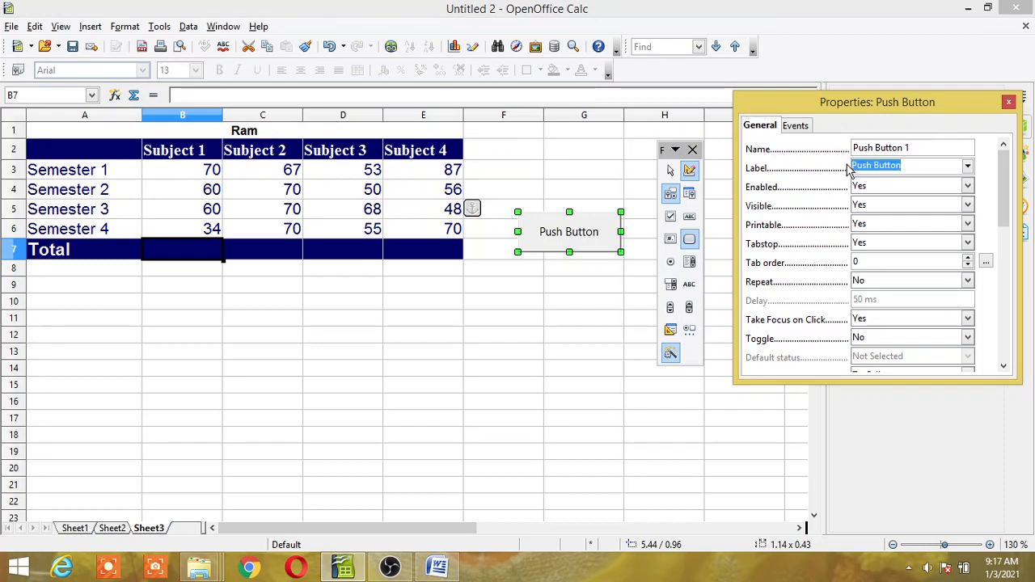
key(BackSpace)
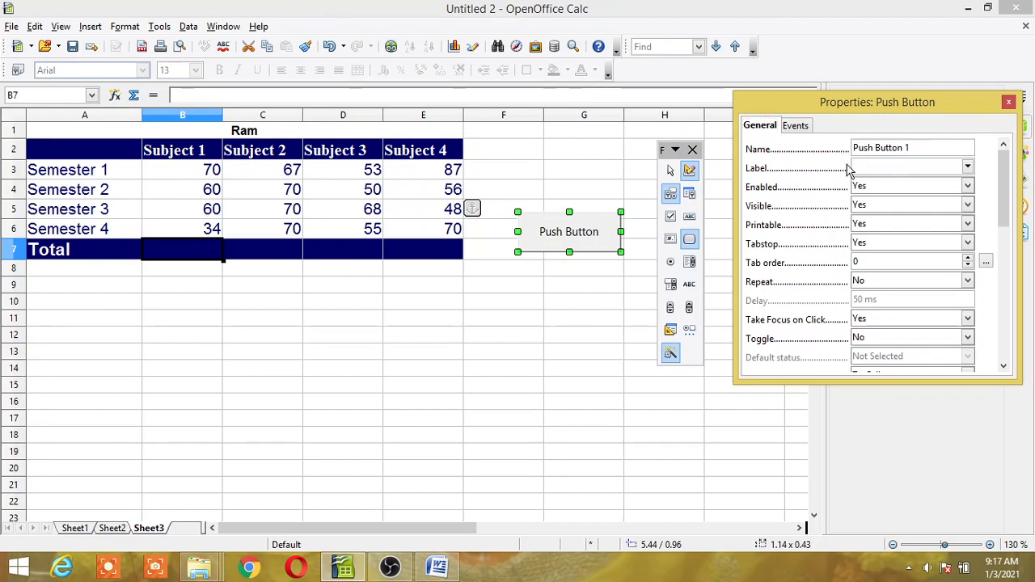
text(Result)
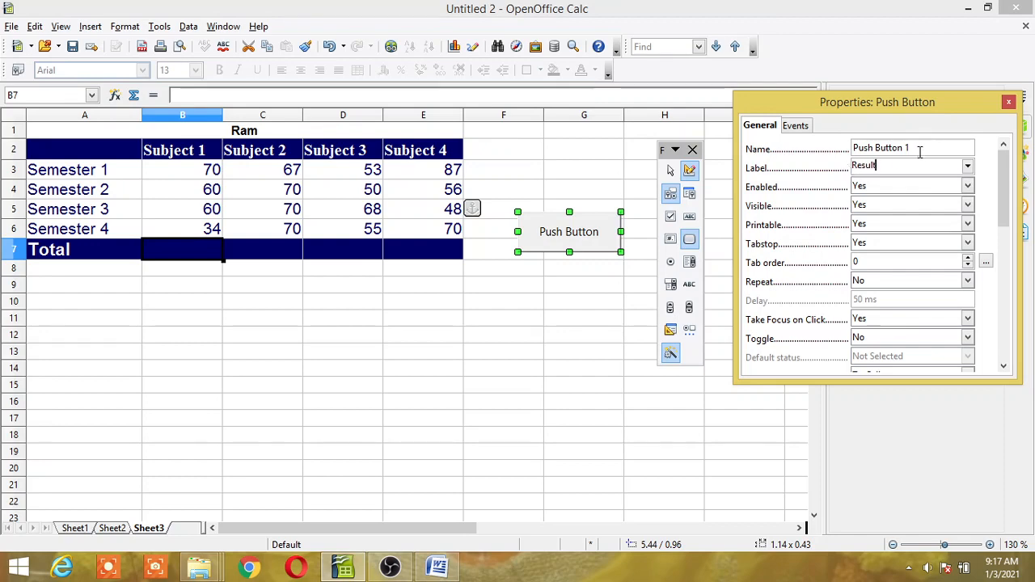
drag(914, 149, 854, 151)
text(re)
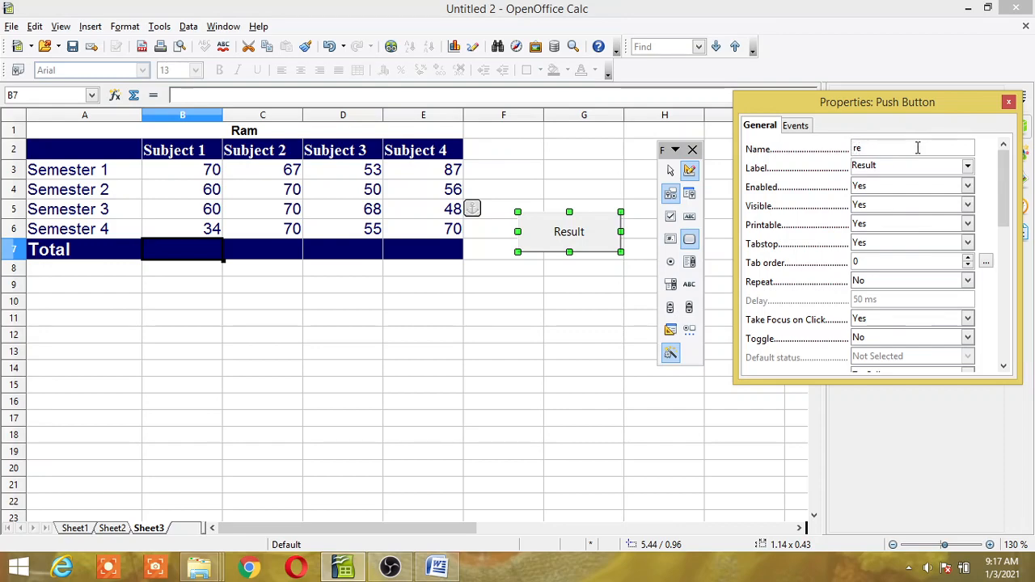
click(1009, 102)
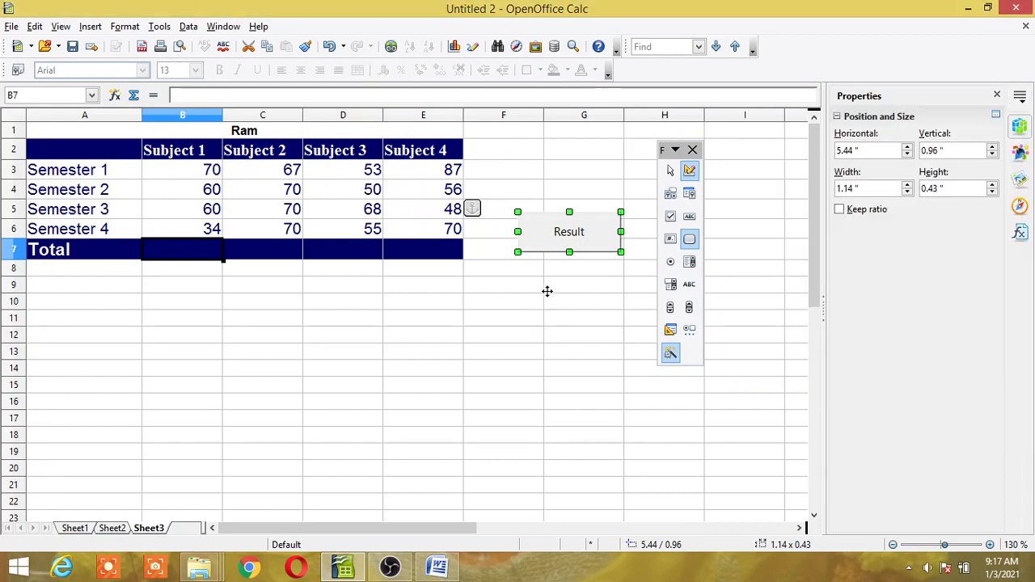
key(Escape)
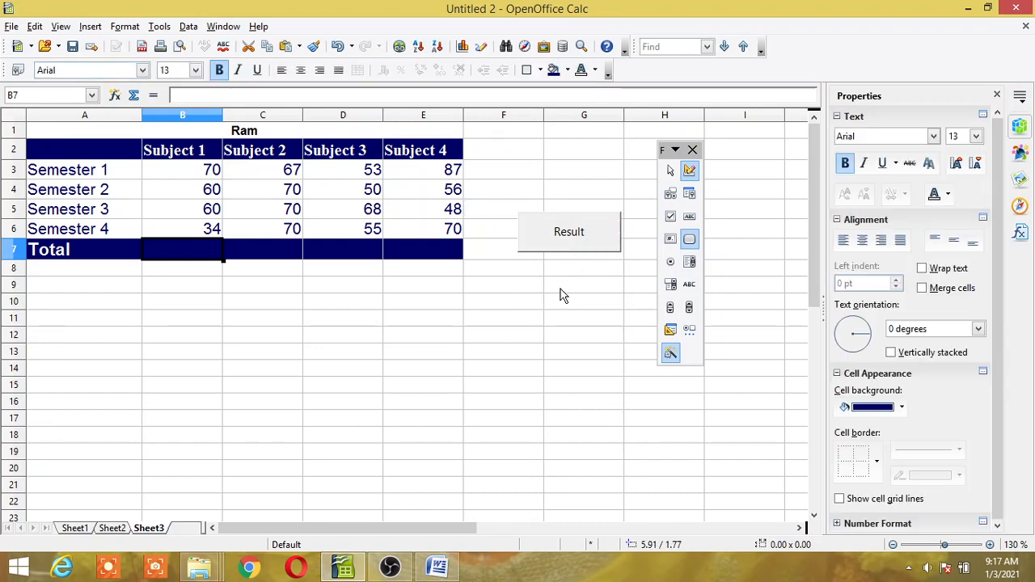
Draw a second push button about 1.15" wide and 0.38" high below the Result button and open its control properties.
click(690, 238)
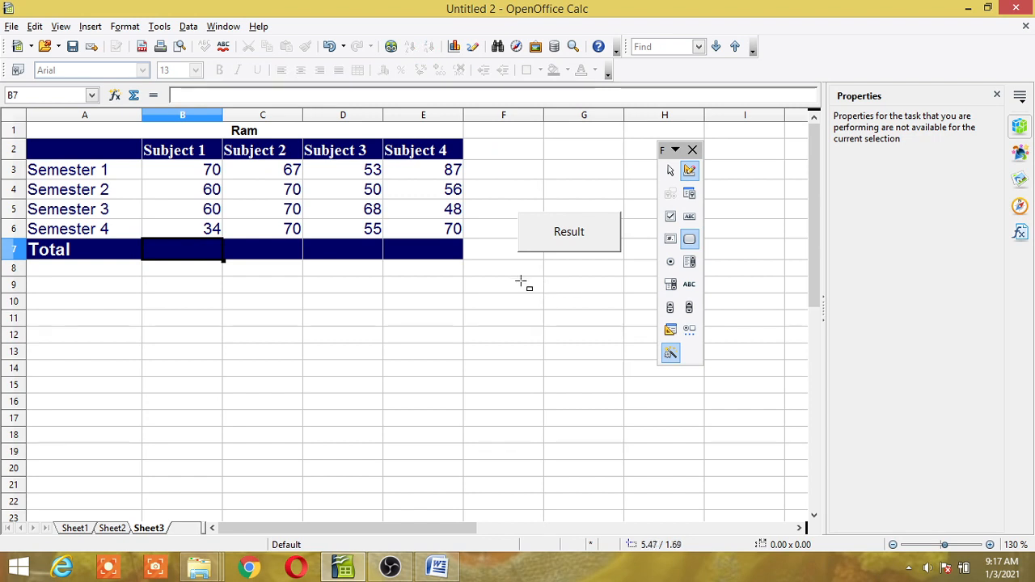
mouse_move(519, 279)
mouse_down()
mouse_move(579, 316)
mouse_move(623, 315)
mouse_up()
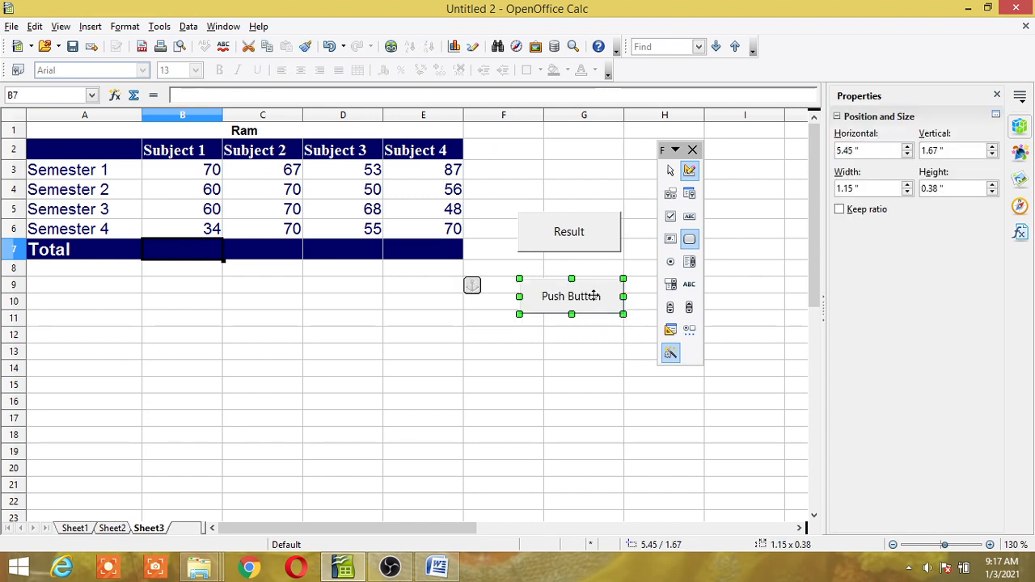
right_click(595, 296)
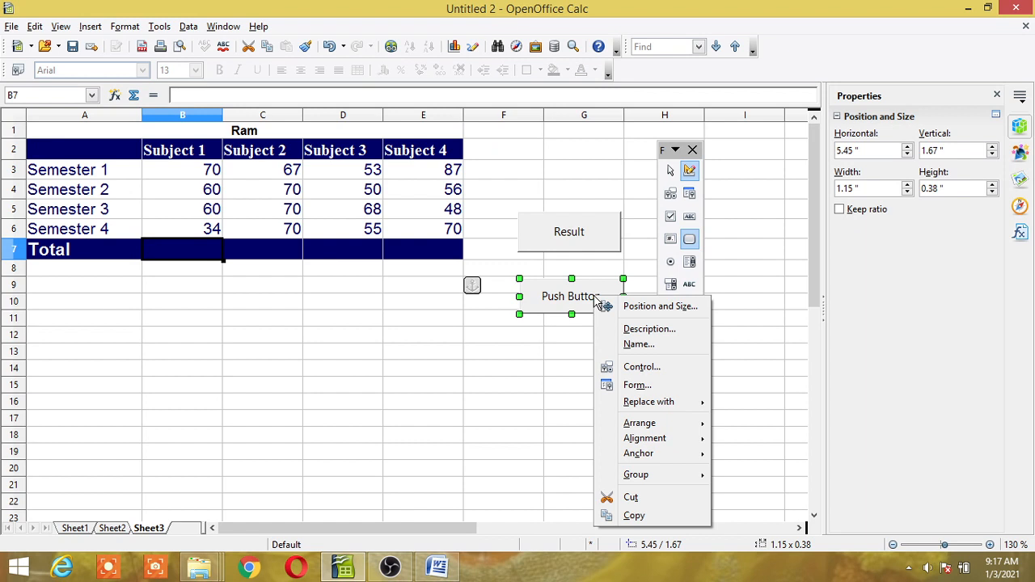
click(628, 361)
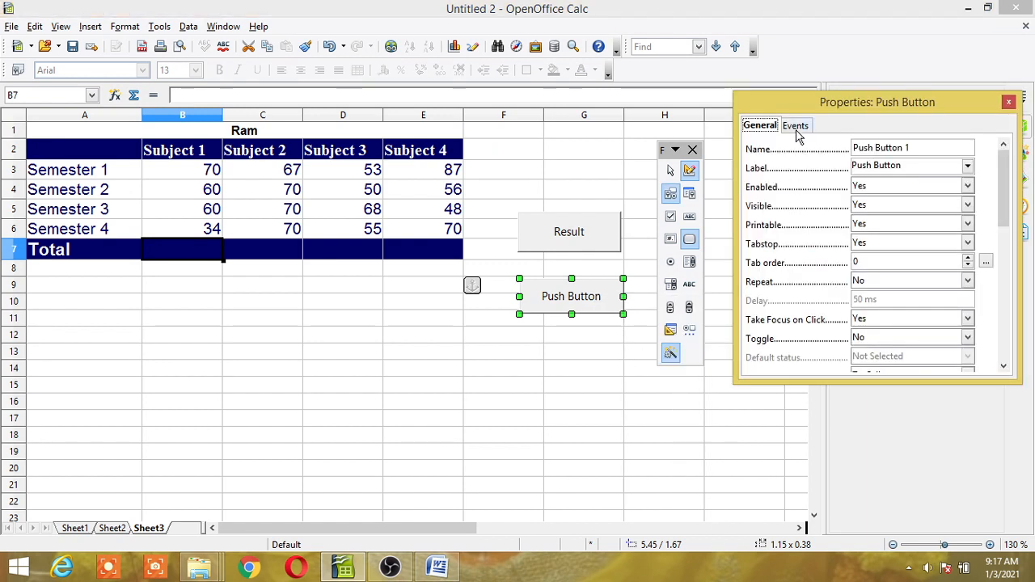
Assign the reset macro from Module1 of Untitled 2's Library1 to the second push button's Mouse button pressed event.
click(795, 127)
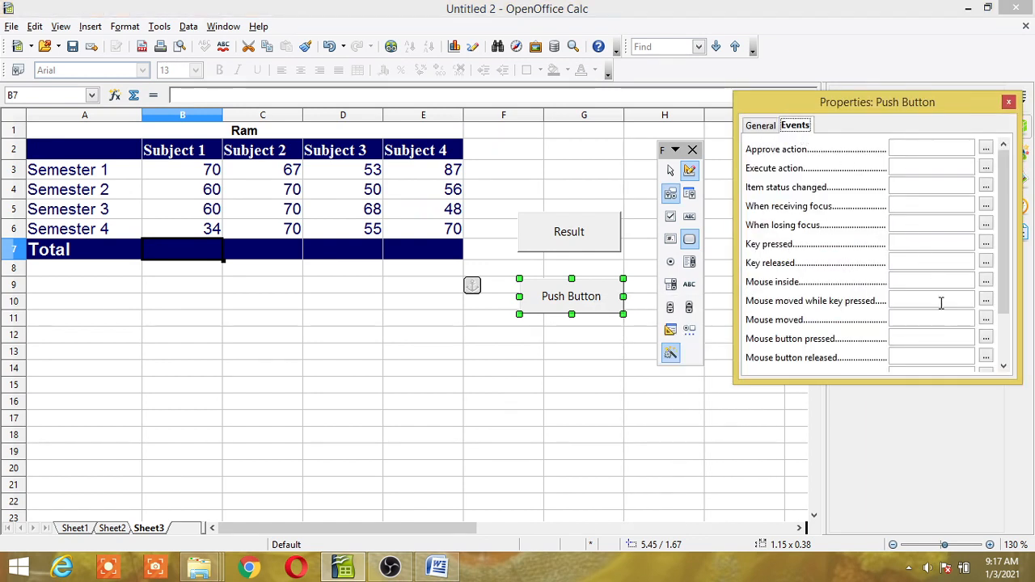
drag(1005, 279, 1013, 342)
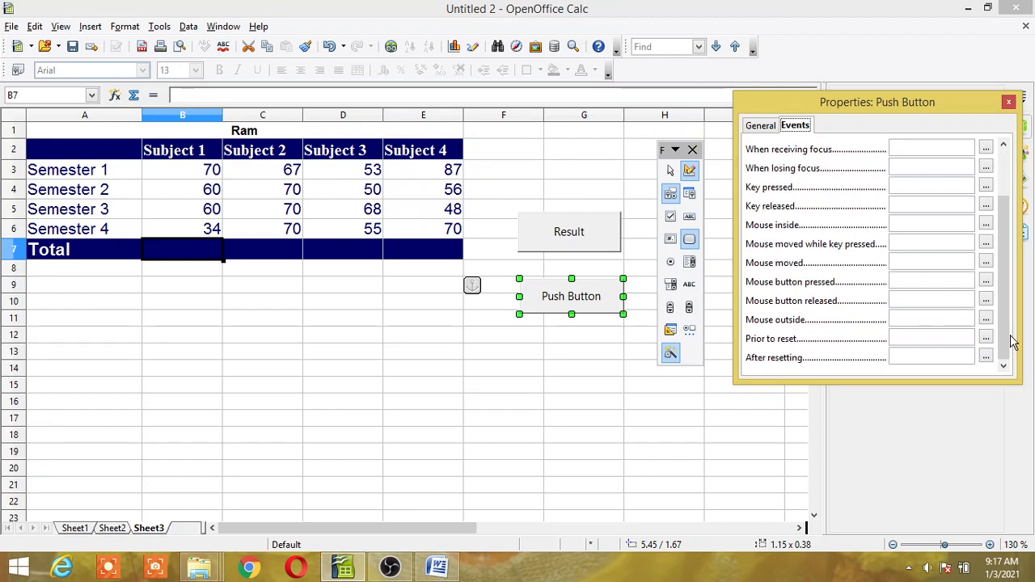
click(866, 284)
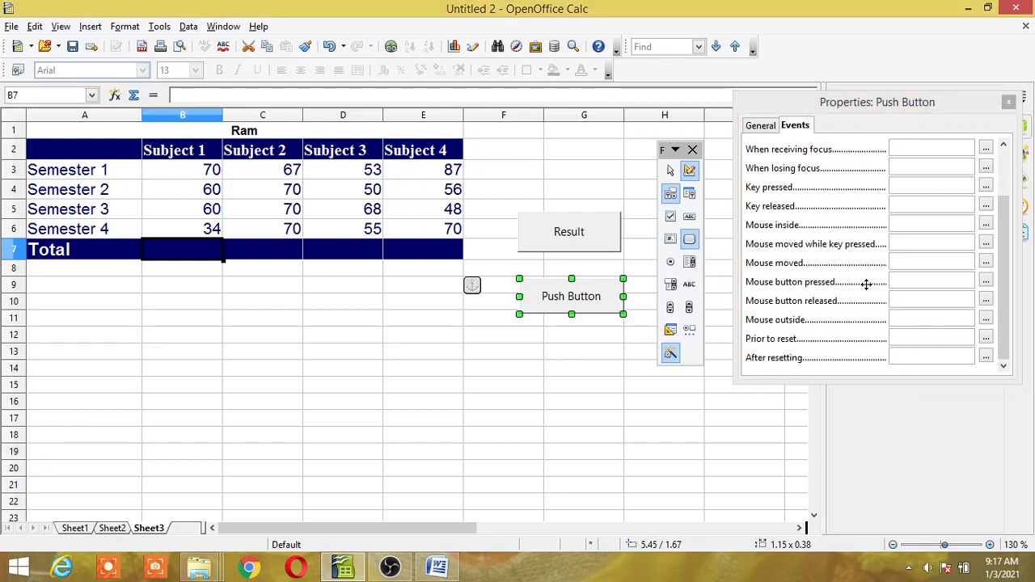
click(986, 284)
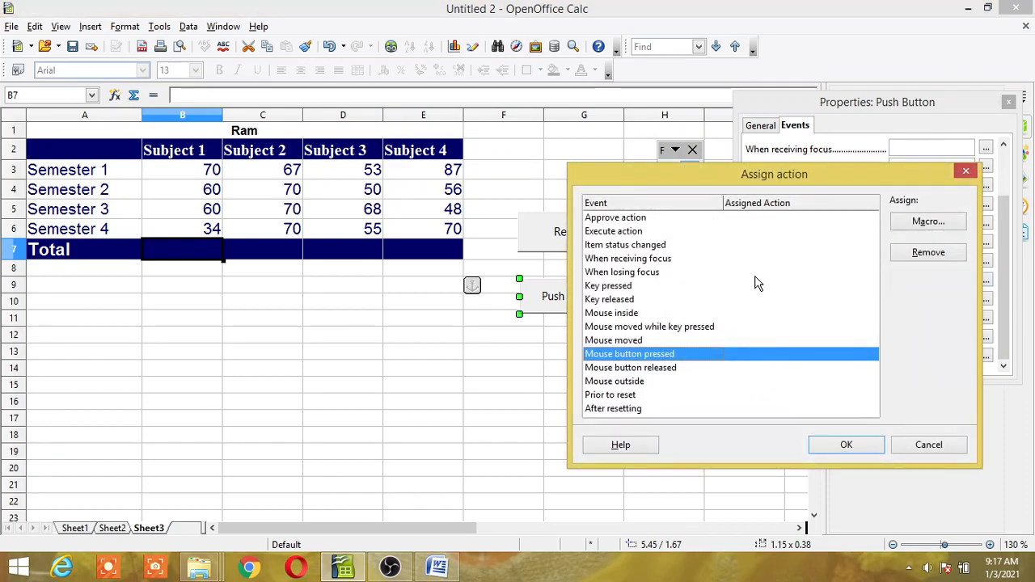
click(919, 226)
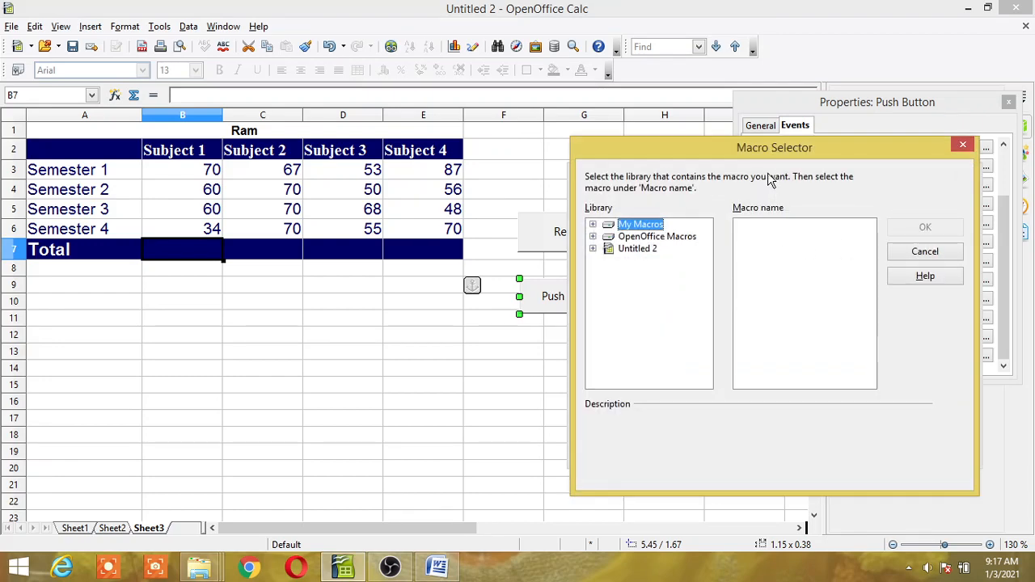
click(594, 249)
click(608, 260)
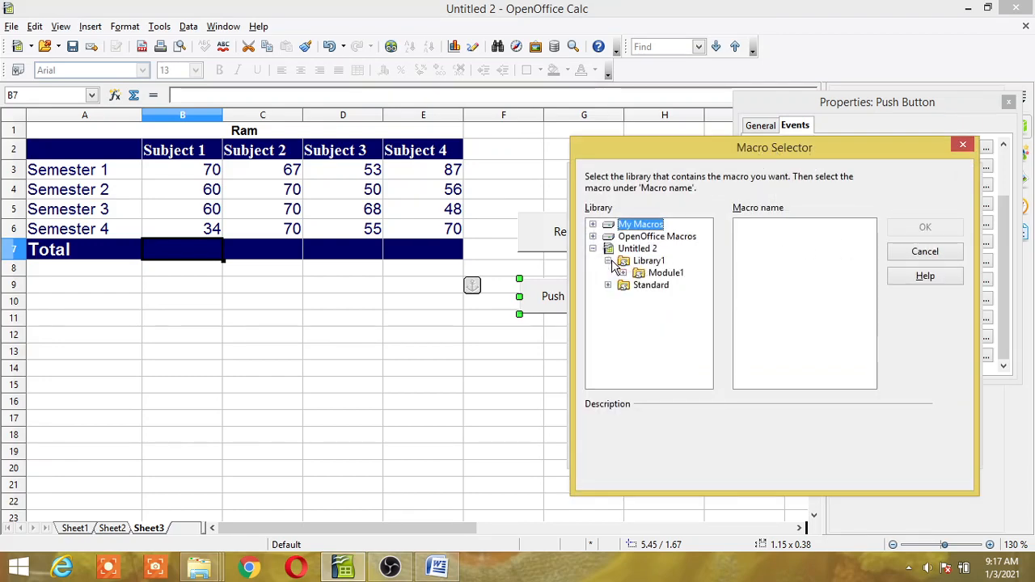
click(662, 274)
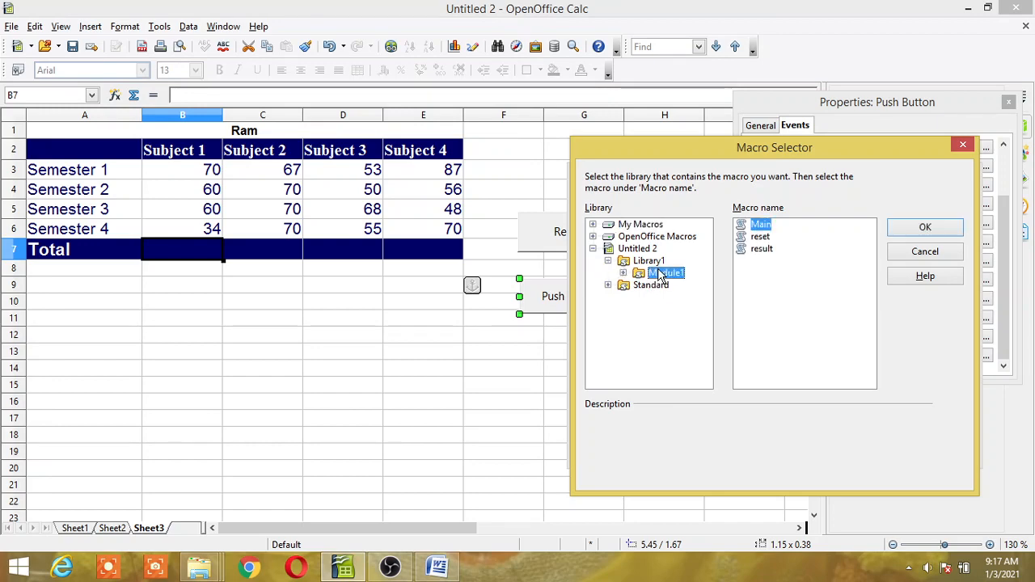
click(761, 236)
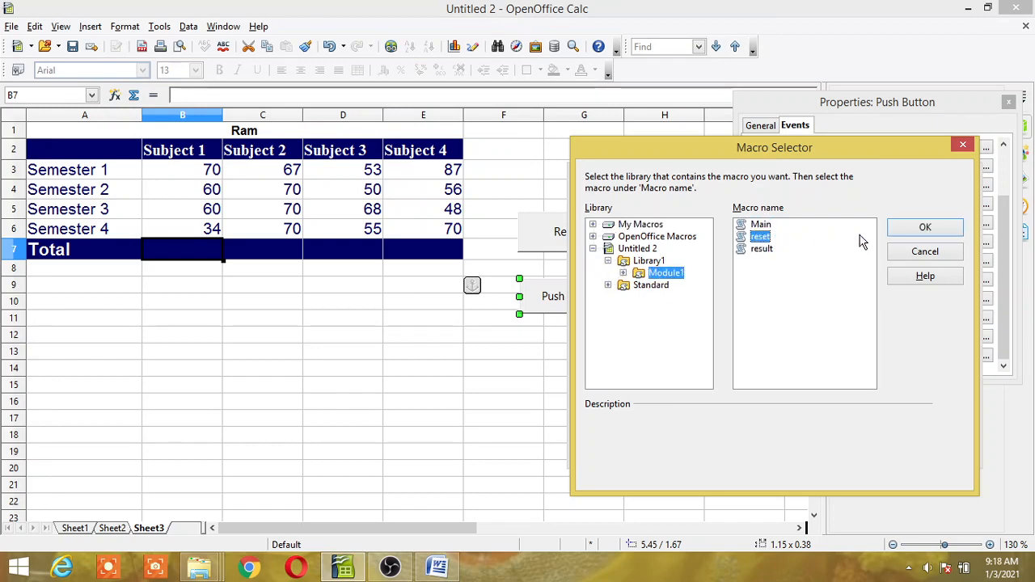
click(925, 227)
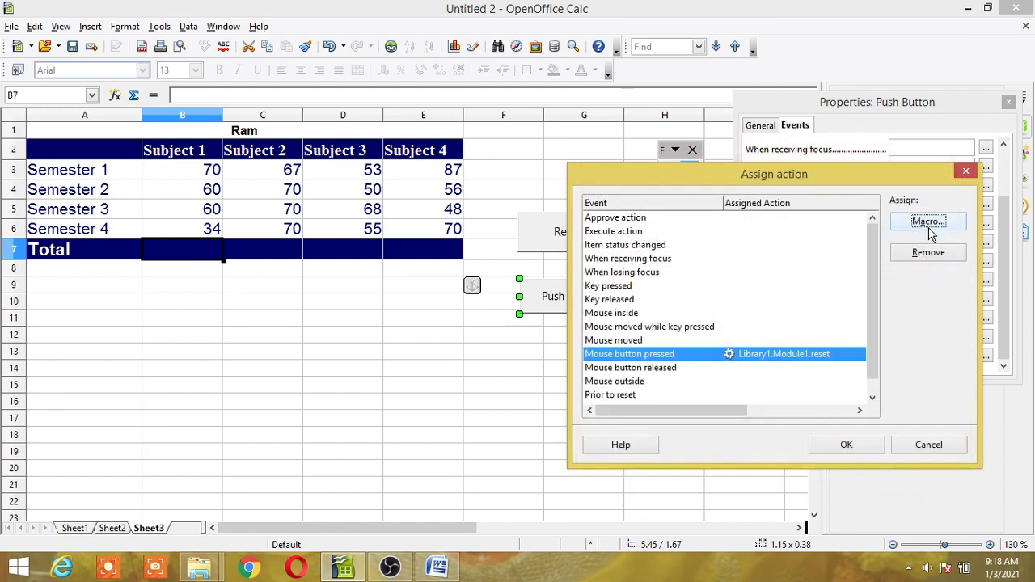
click(846, 443)
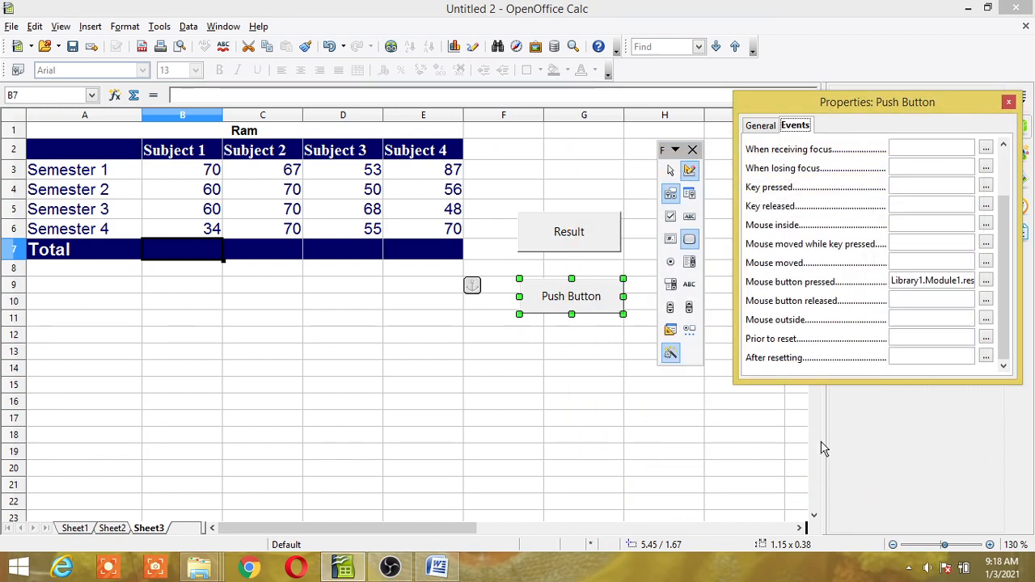
Set the second push button's label to Reset and its name to clear, and close its control properties.
click(765, 127)
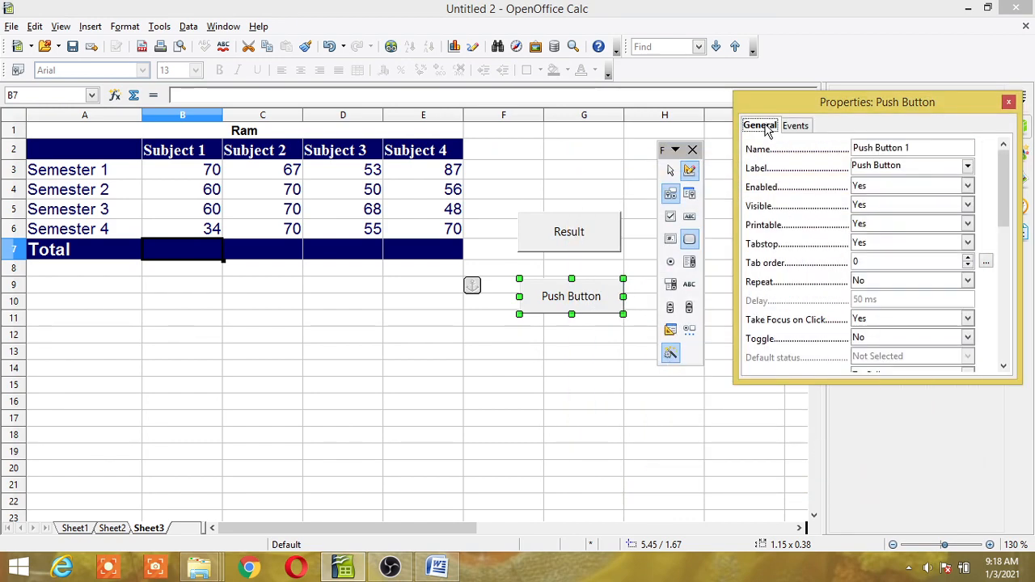
click(904, 167)
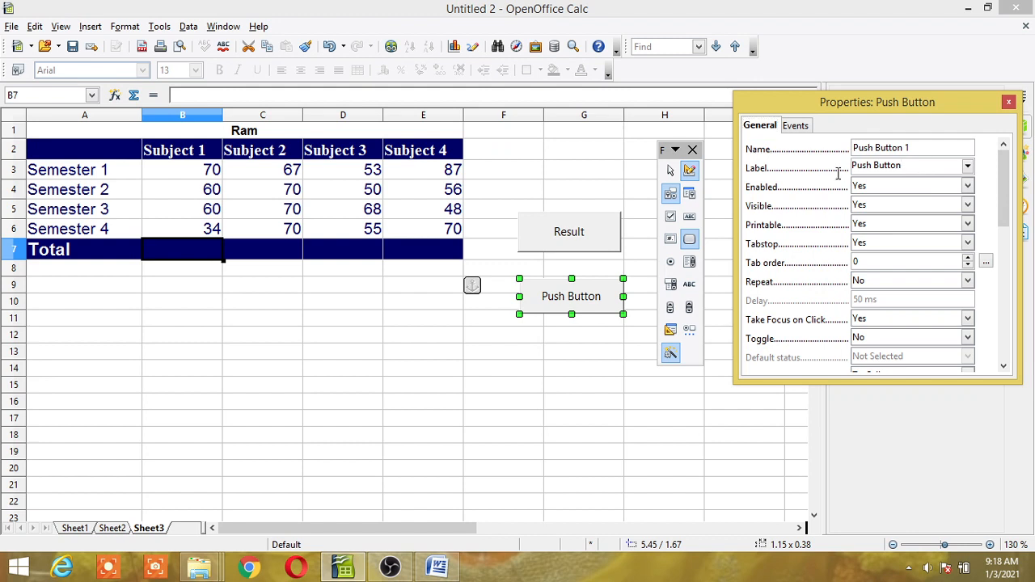
drag(904, 167, 838, 158)
text(Reset)
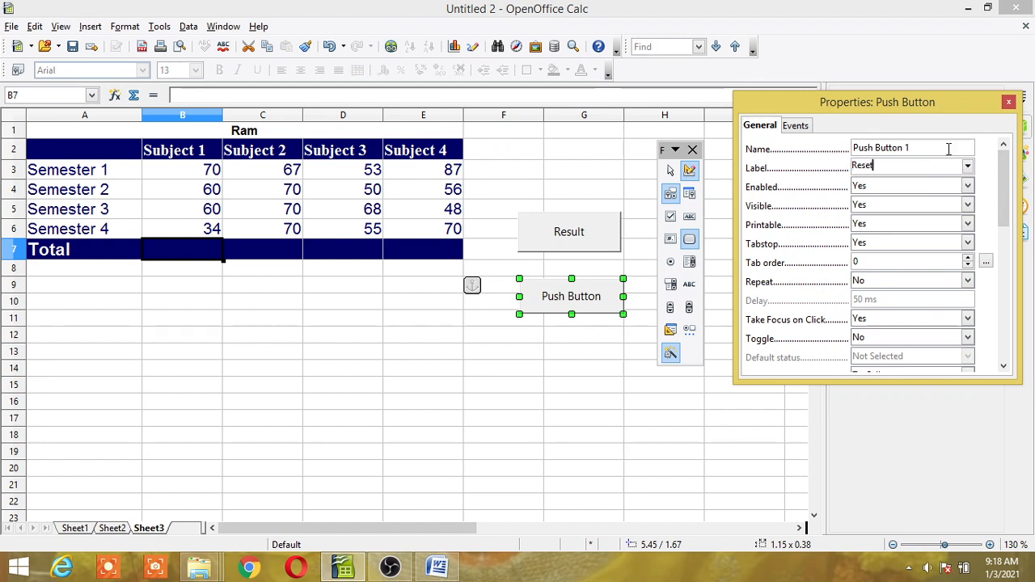
drag(949, 149, 856, 144)
text(c)
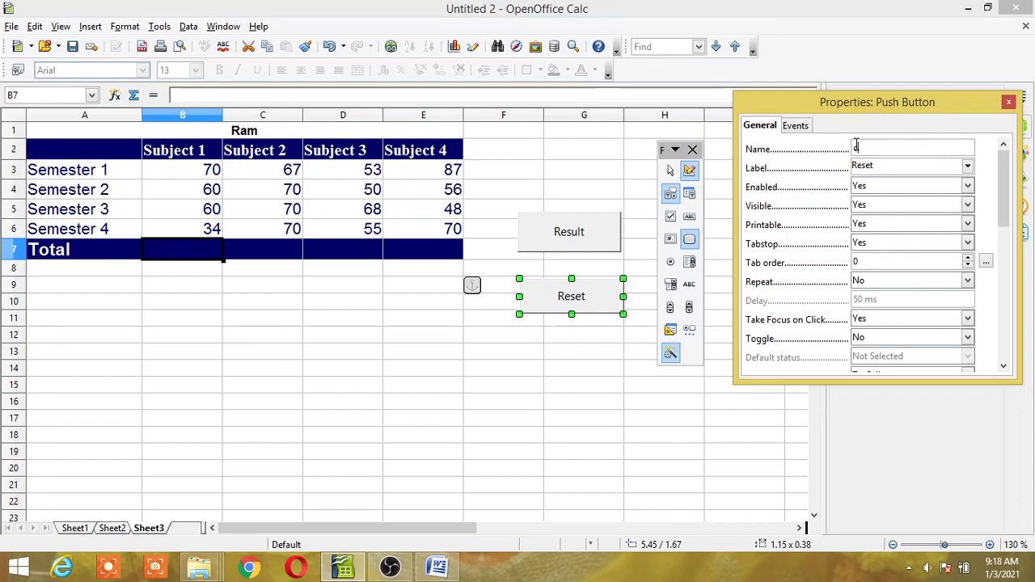
text(lear)
click(1009, 102)
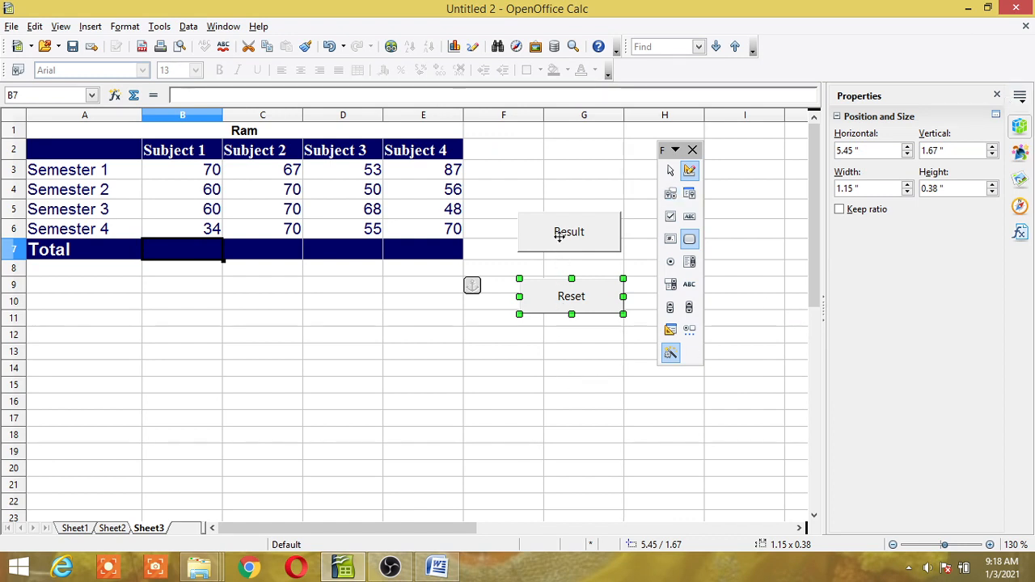
Leave form design mode and test the Result and Reset buttons on Sheet3's Total row.
click(689, 172)
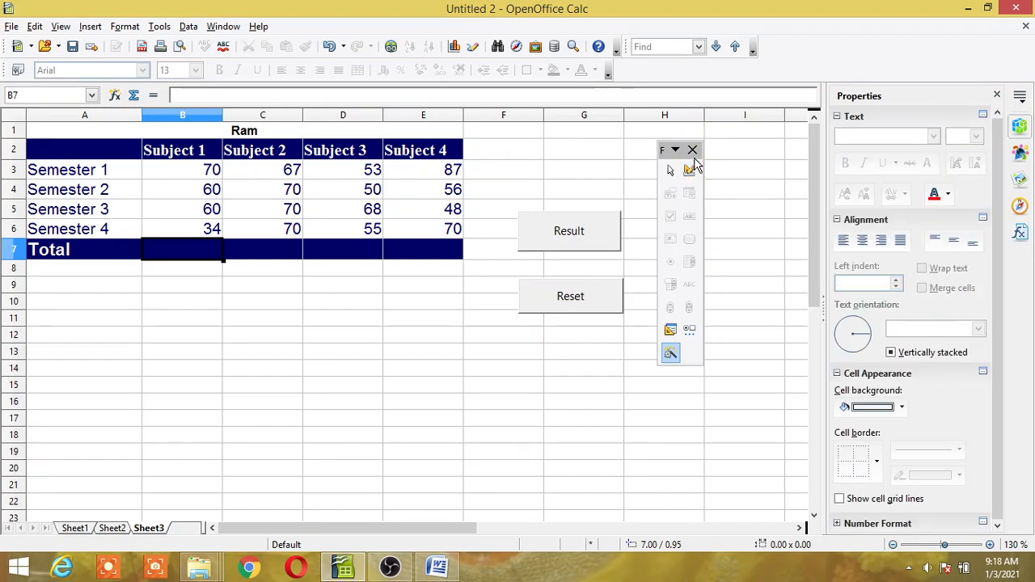
click(693, 150)
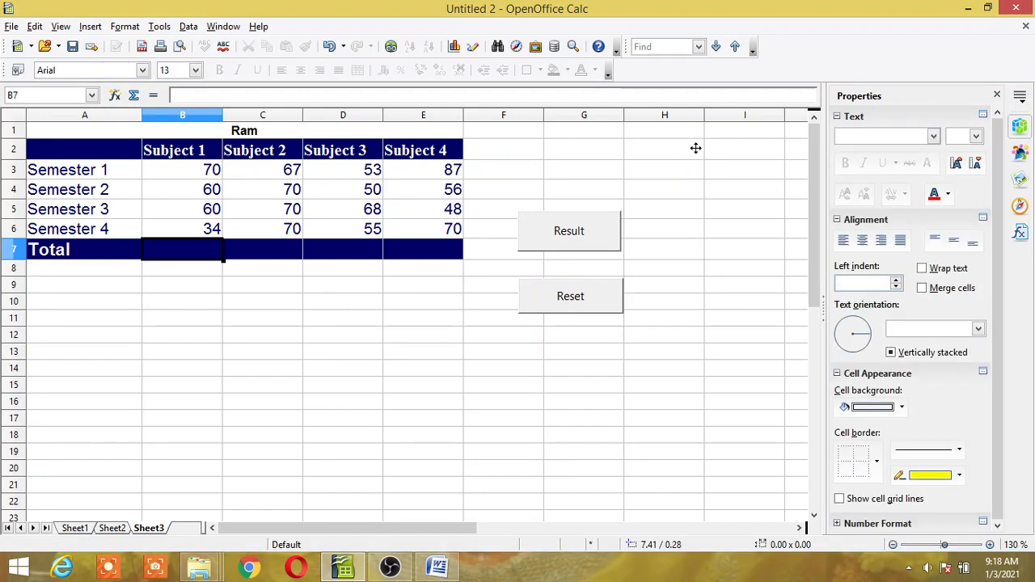
click(208, 258)
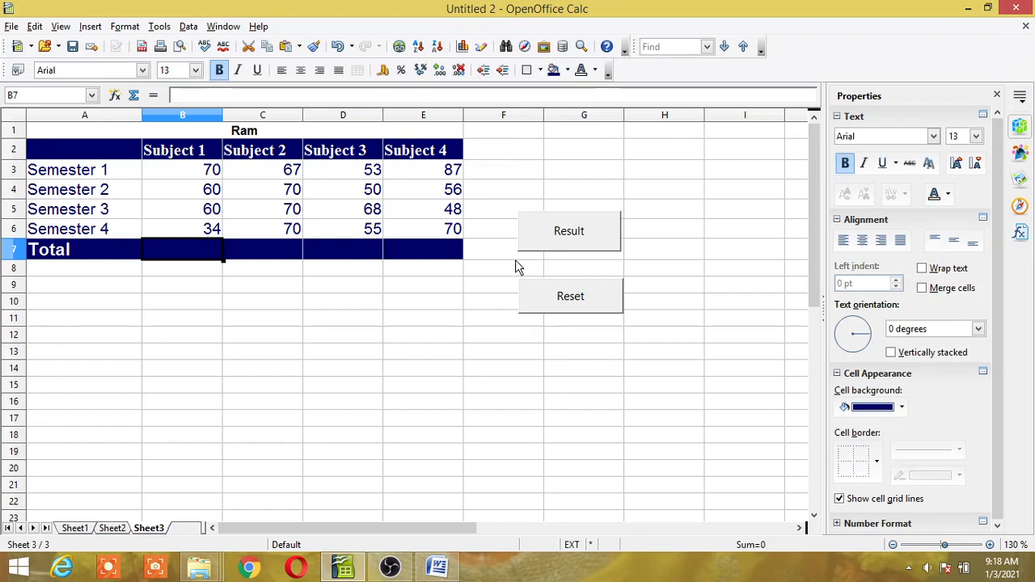
click(578, 238)
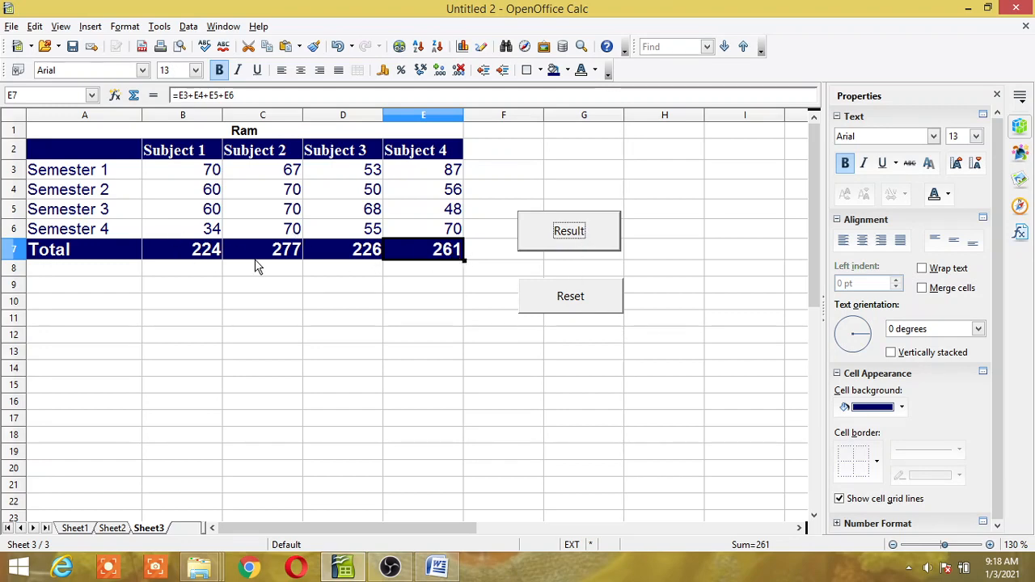
click(573, 302)
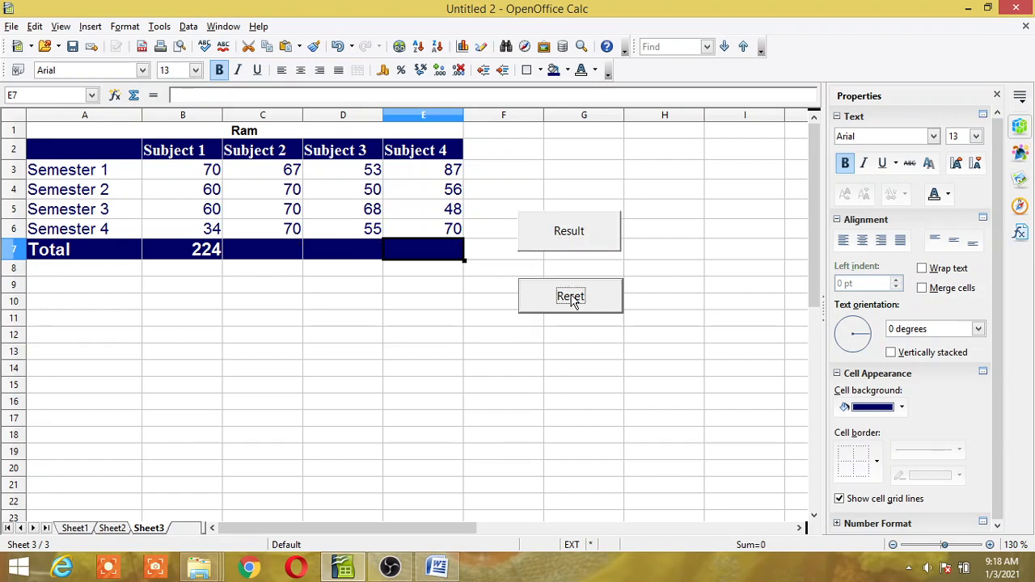
shift+click(202, 247)
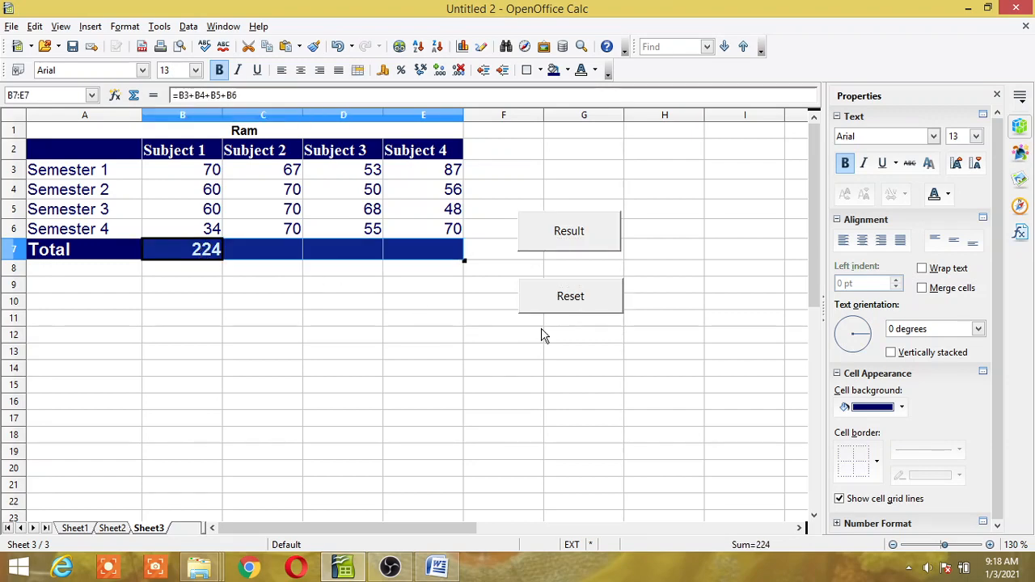
click(576, 299)
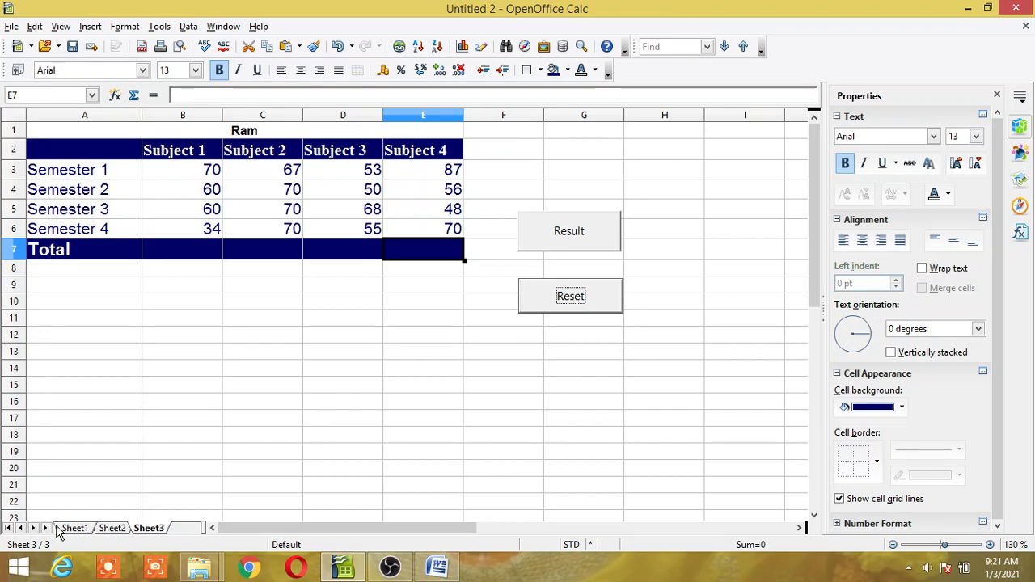
Switch to Sheet2 and open the command selection for adding a command to the Standard toolbar through toolbar customization.
click(113, 529)
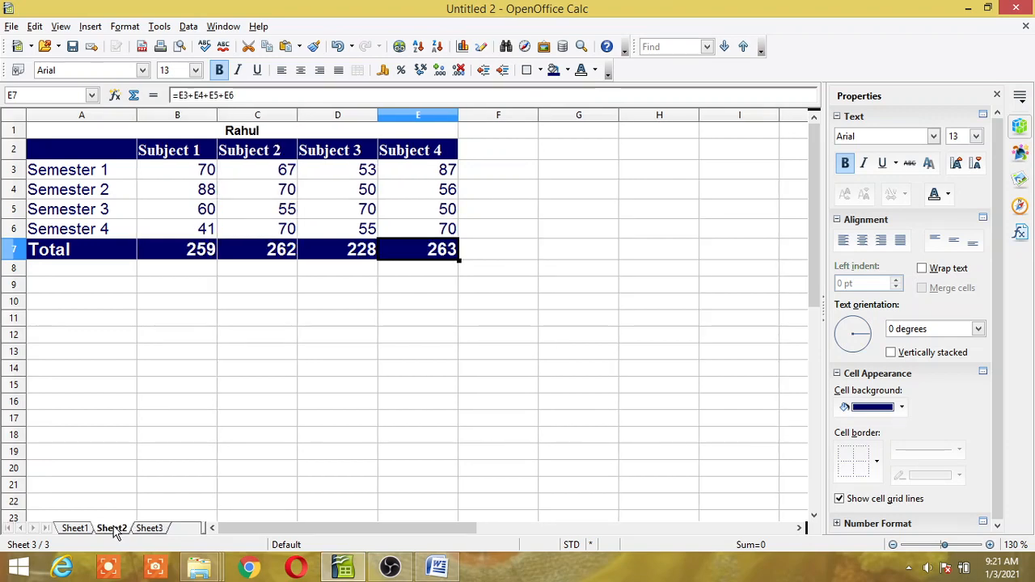
click(444, 308)
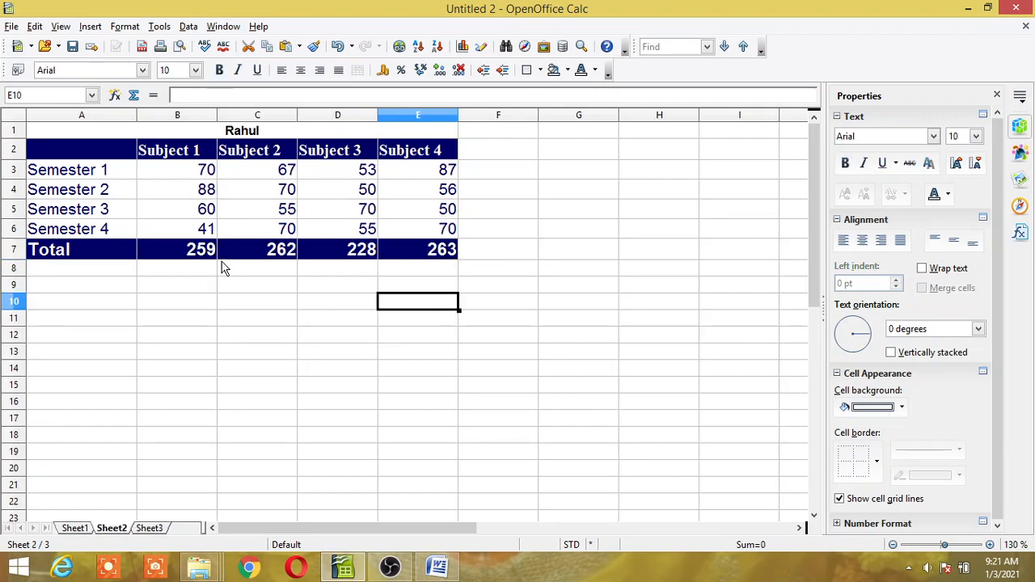
click(57, 29)
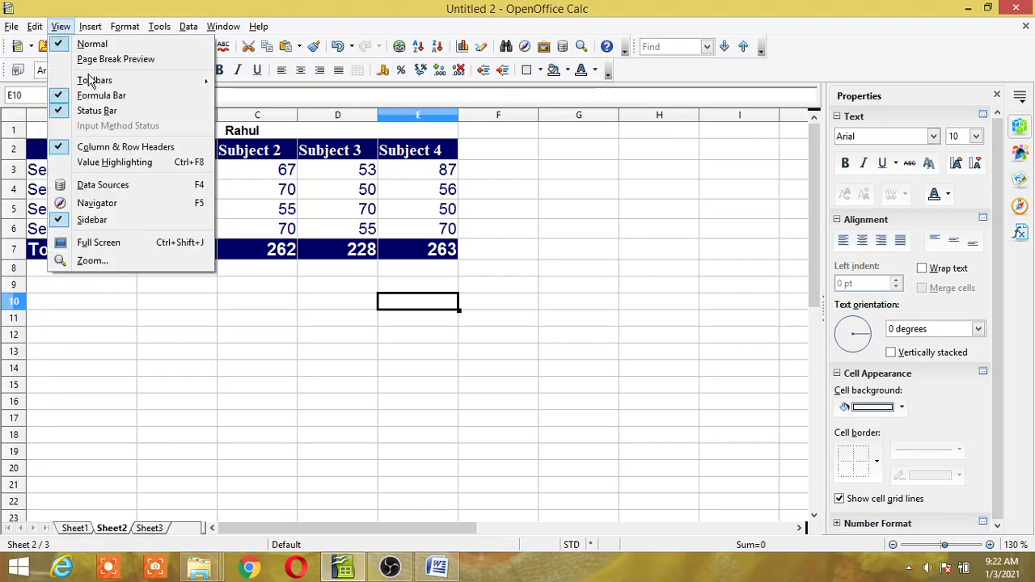
mouse_move(93, 87)
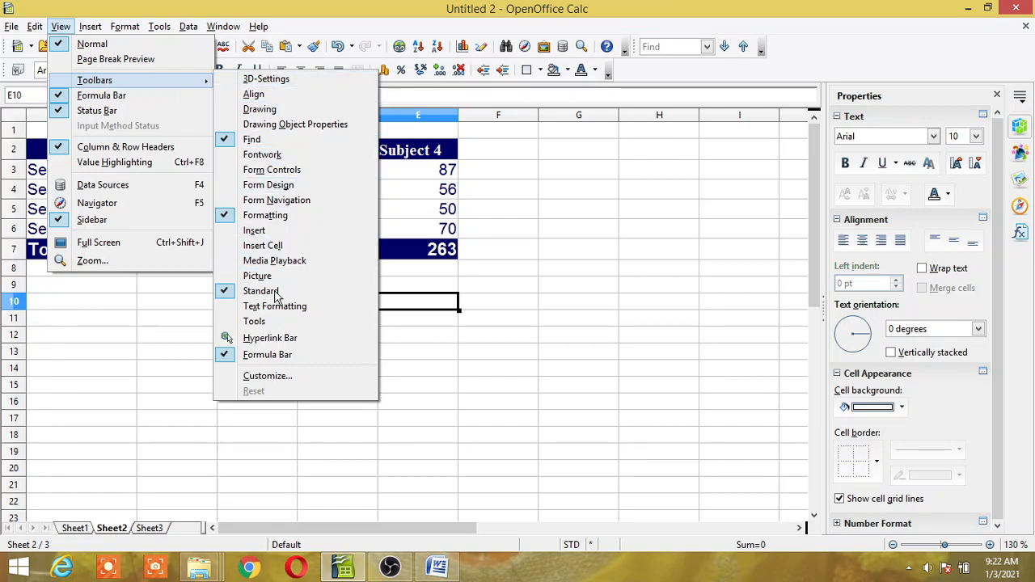
click(268, 376)
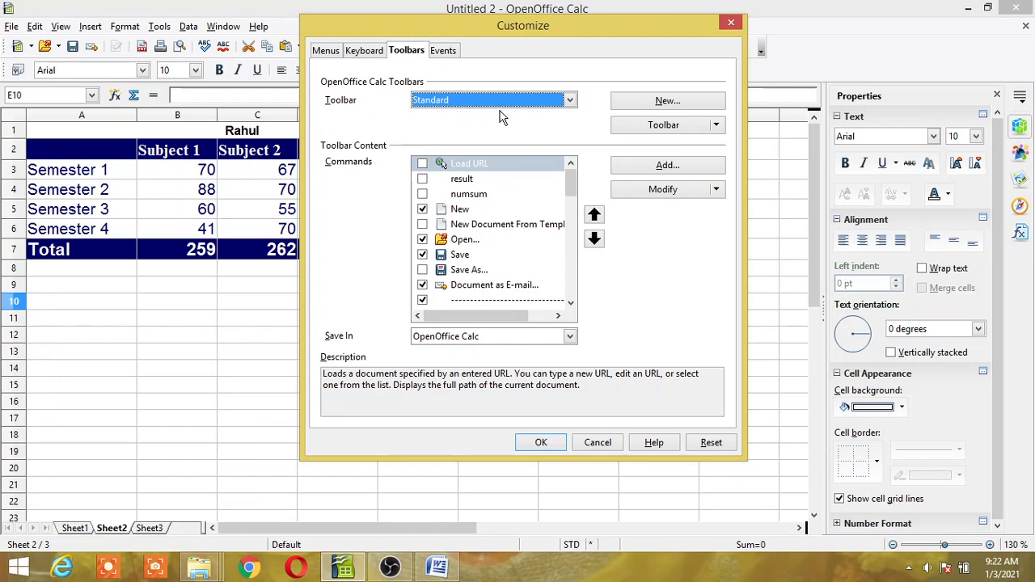
click(570, 101)
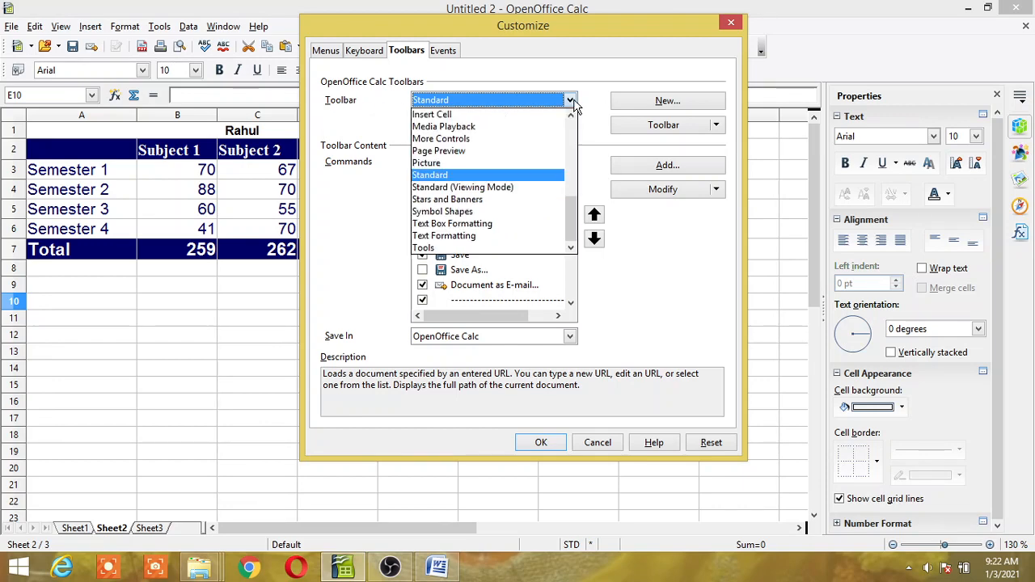
click(453, 175)
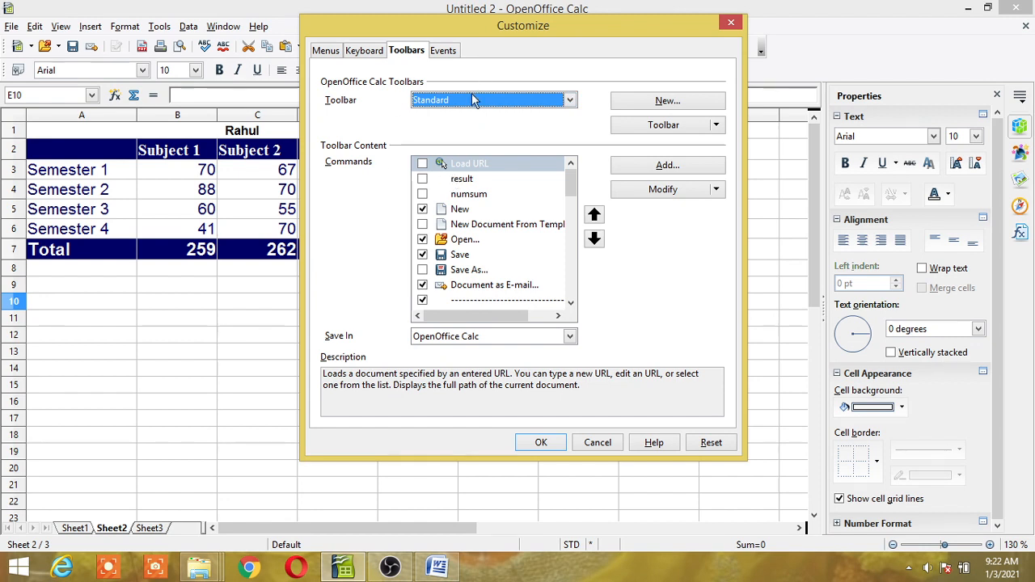
click(667, 166)
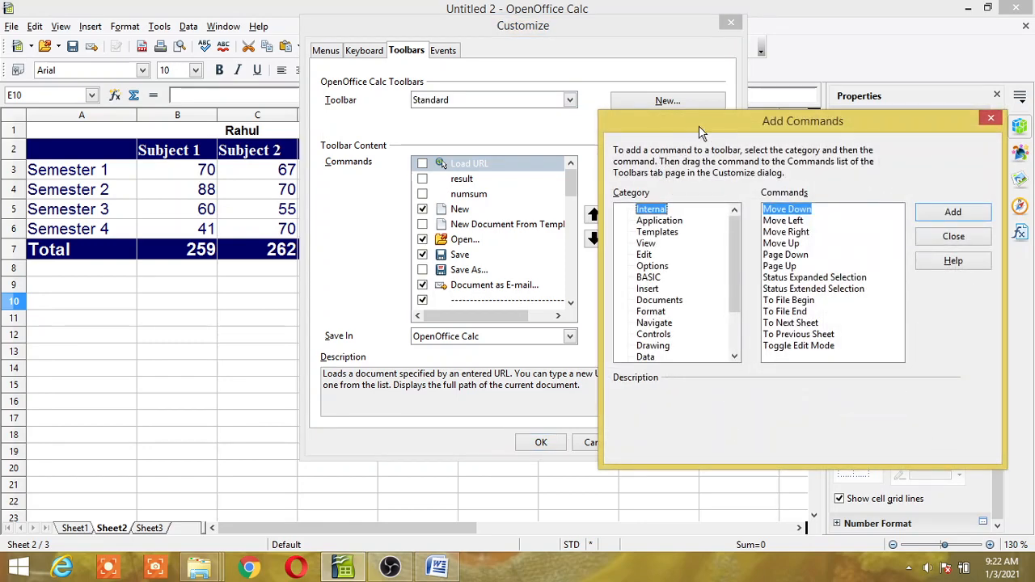
Browse the available toolbar commands to the macros in Module1 of Untitled 2's Library1.
drag(702, 121, 595, 82)
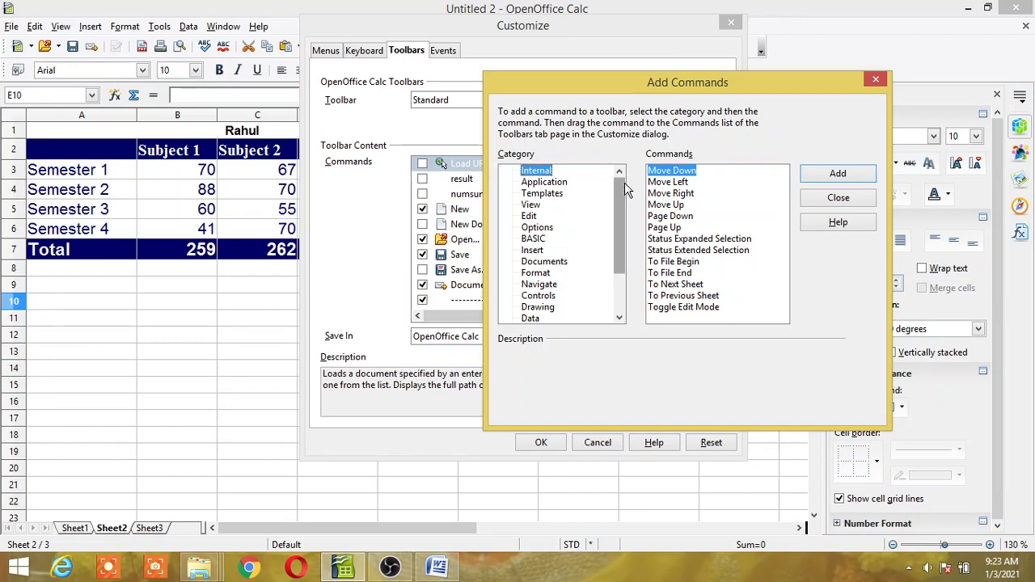
drag(625, 184, 624, 244)
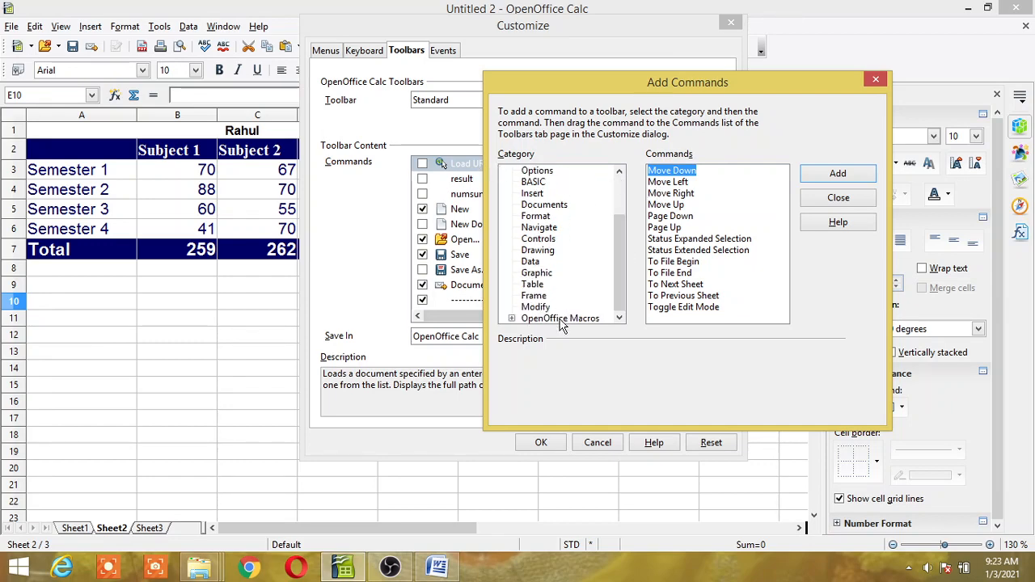
click(512, 318)
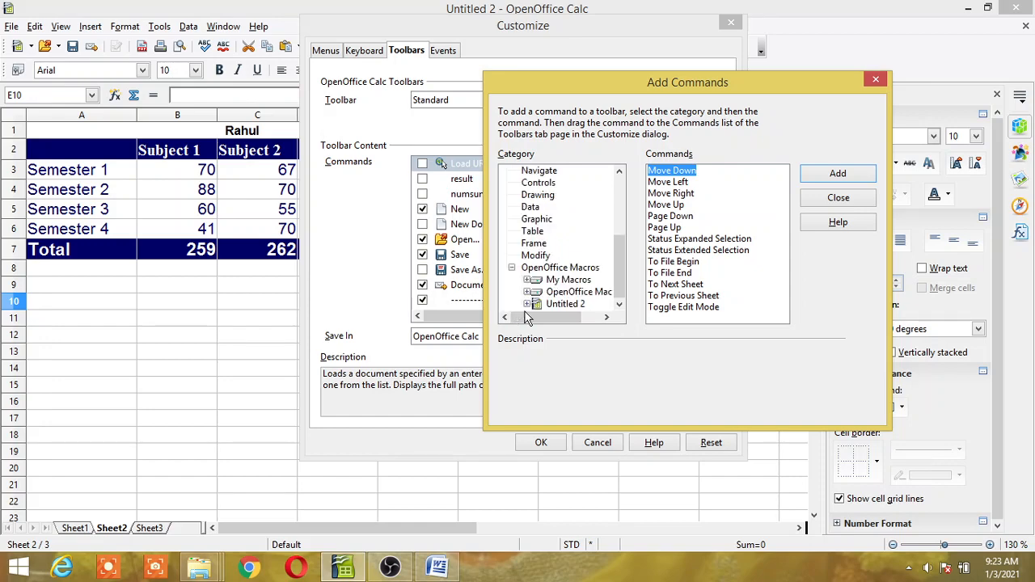
double_click(559, 305)
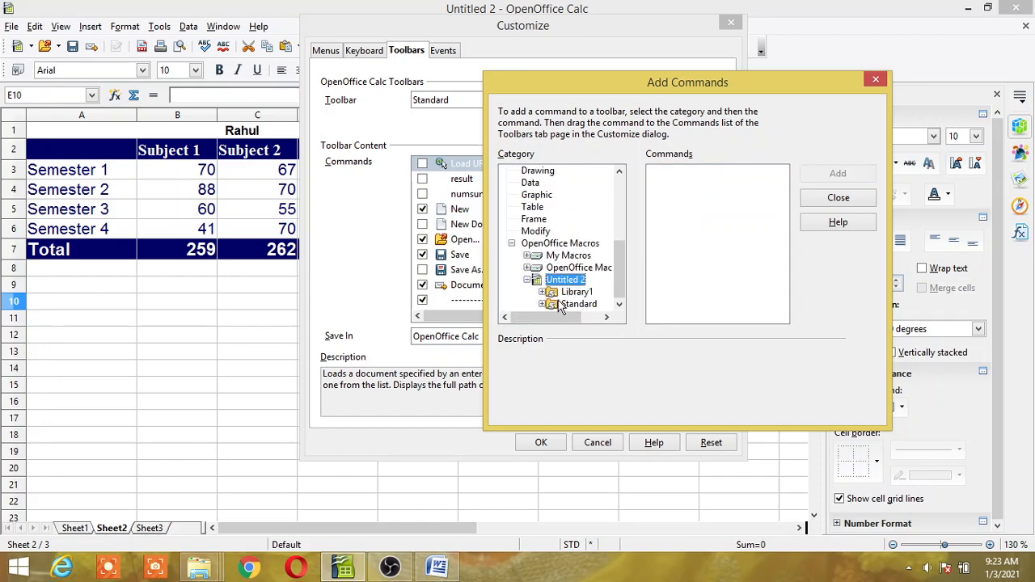
double_click(587, 293)
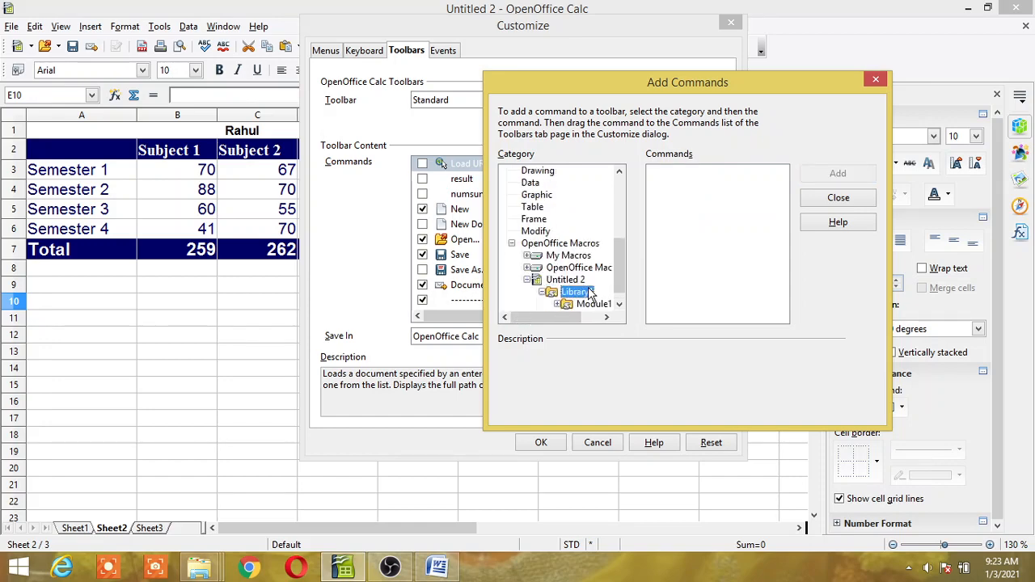
drag(621, 263, 620, 285)
click(595, 292)
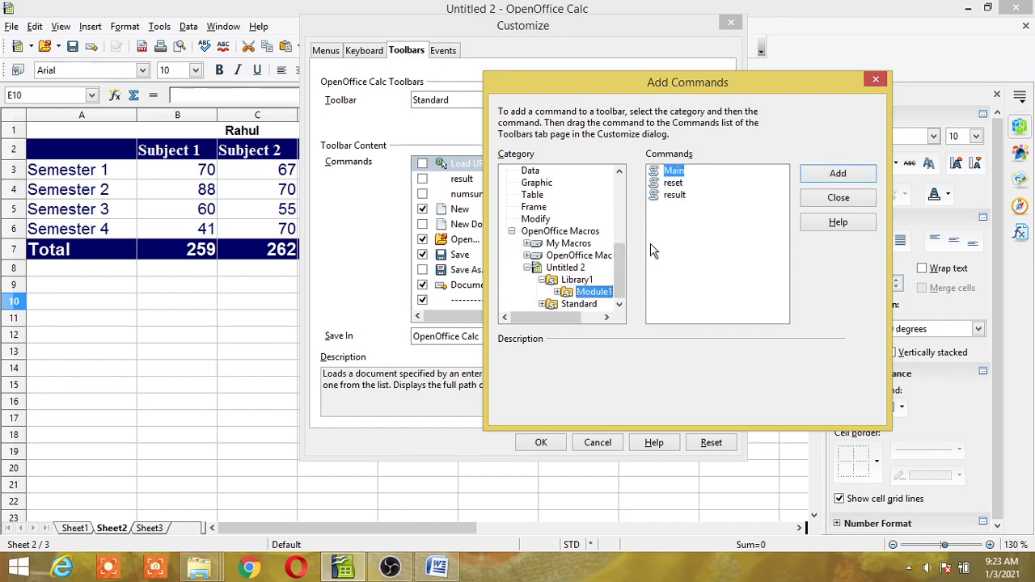
Add the result macro to the Standard toolbar and apply the toolbar customization.
click(676, 195)
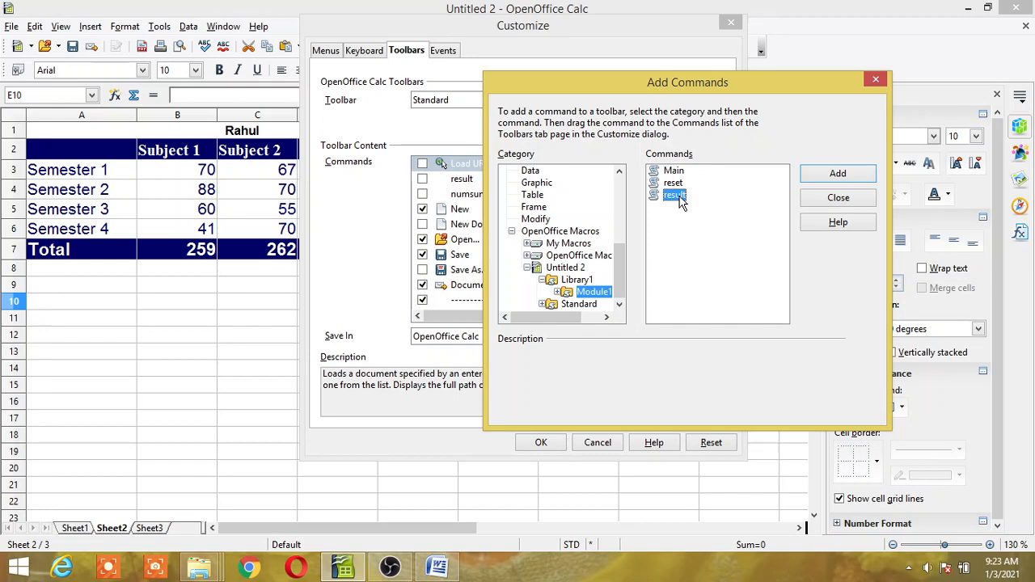
click(839, 177)
click(839, 177)
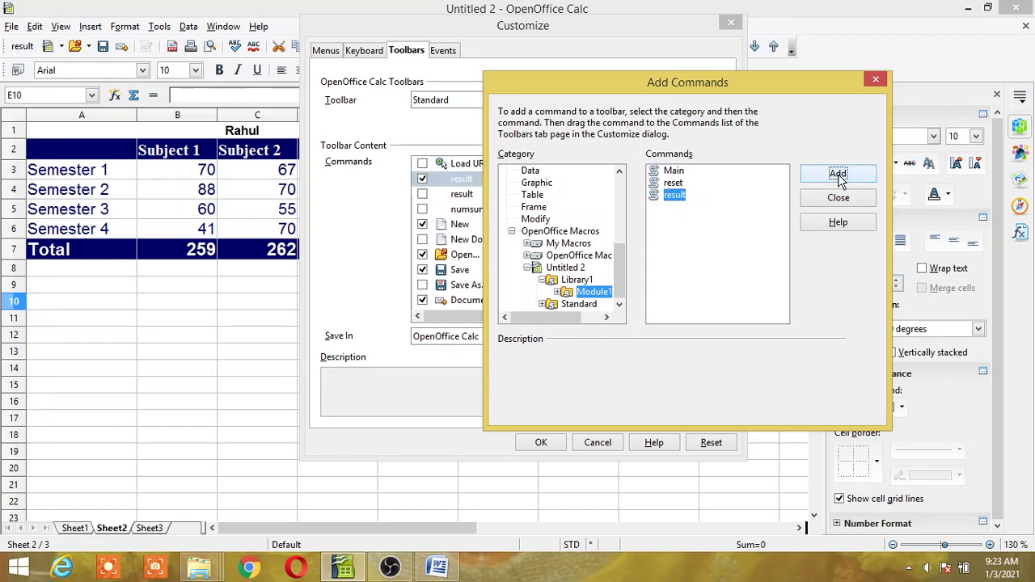
click(839, 198)
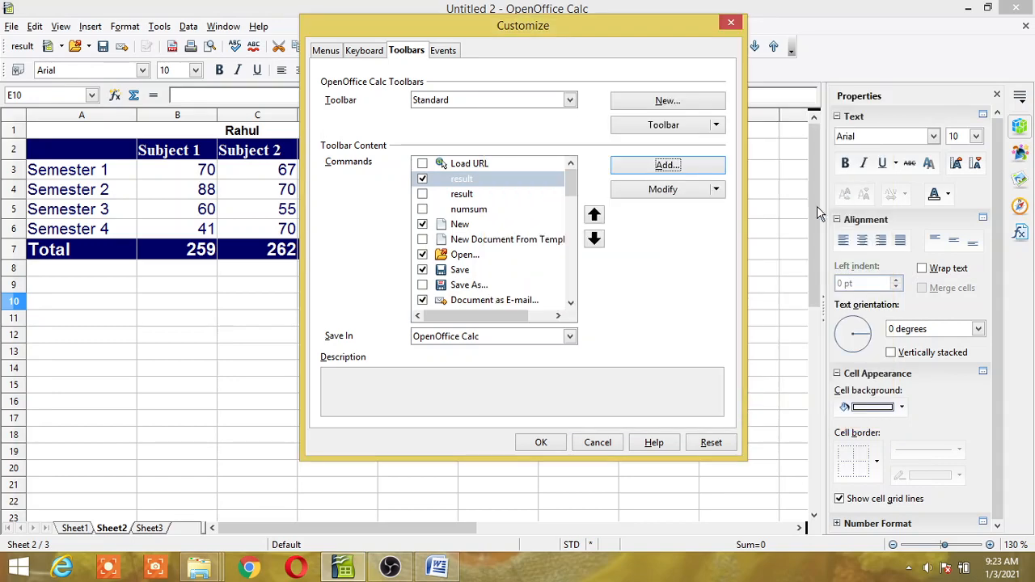
click(560, 442)
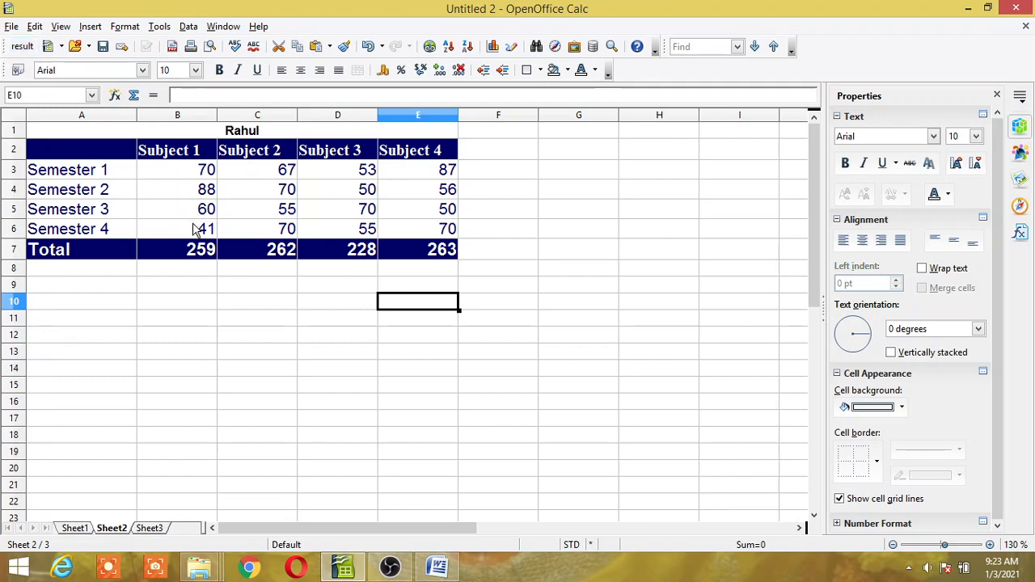
Clear the four subject totals in cells B7 to E7 of Sheet2.
click(201, 252)
key(Delete)
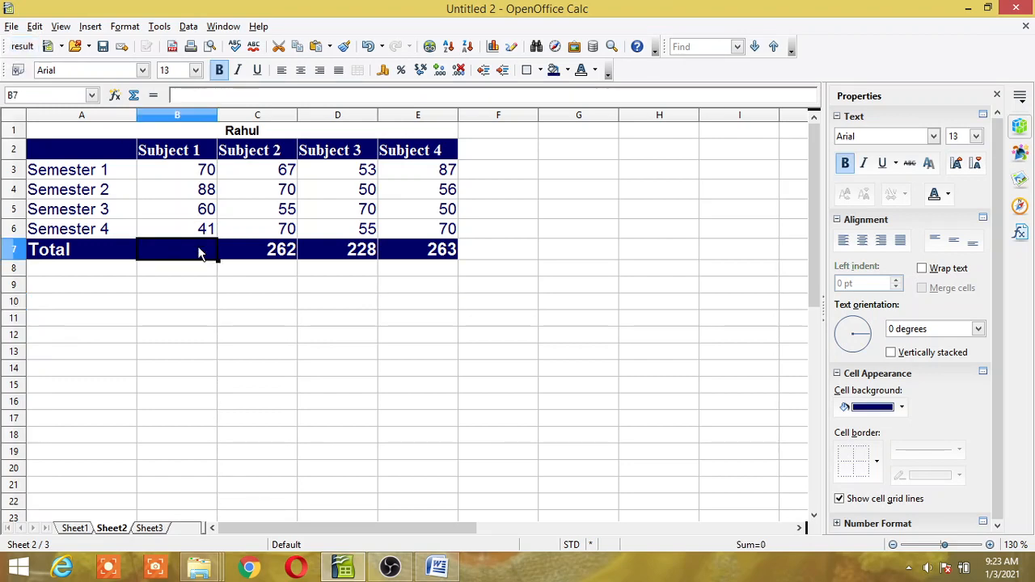
click(268, 252)
key(Delete)
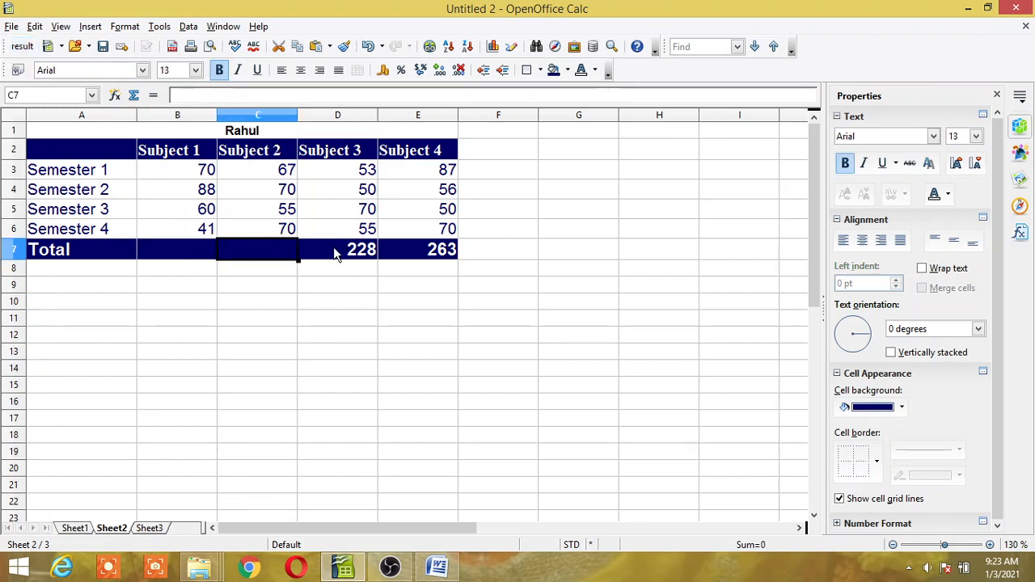
click(335, 252)
key(Delete)
click(417, 251)
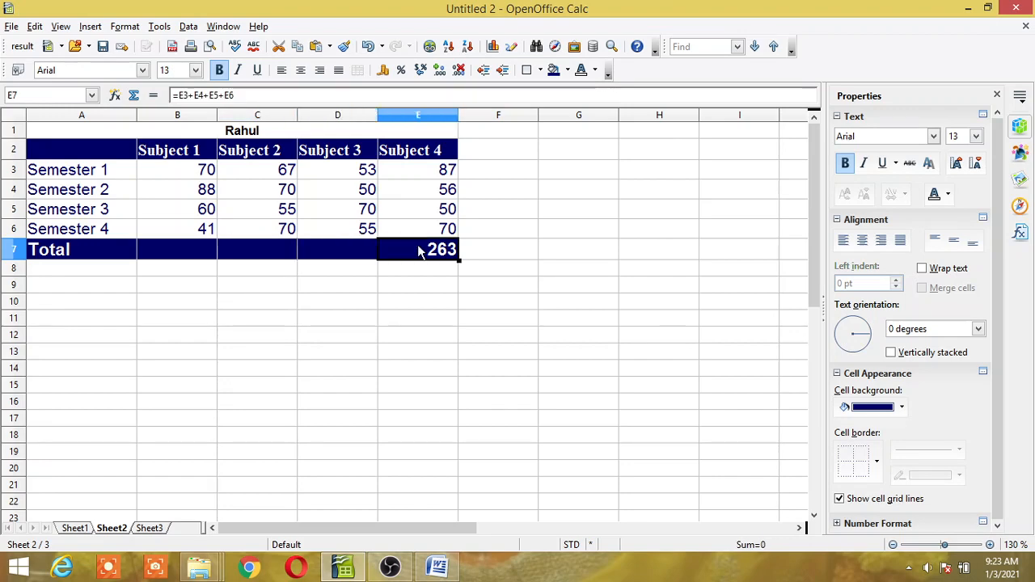
key(Delete)
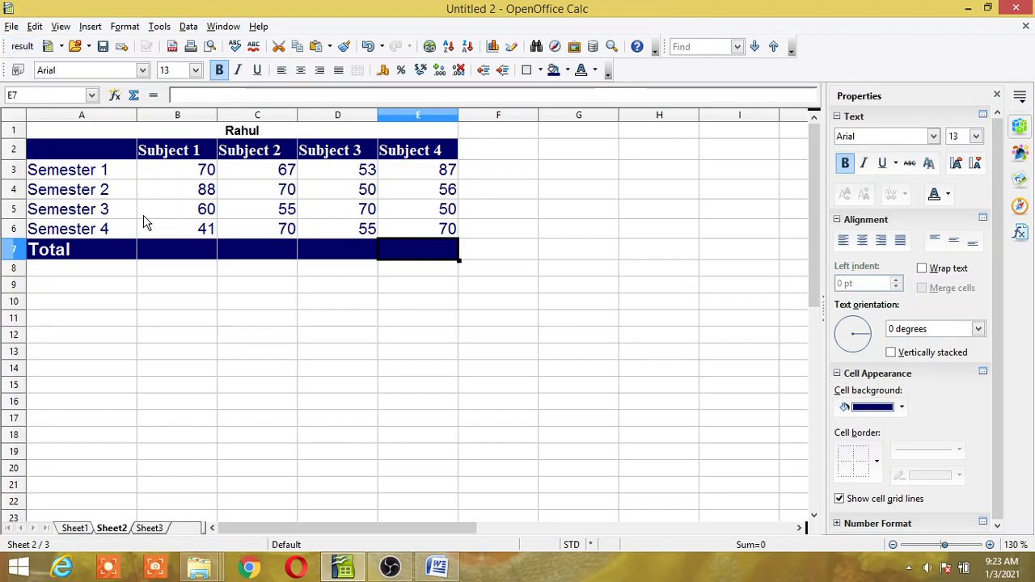
Run the result macro from the Standard toolbar, starting at cell B7 of Sheet2.
click(161, 251)
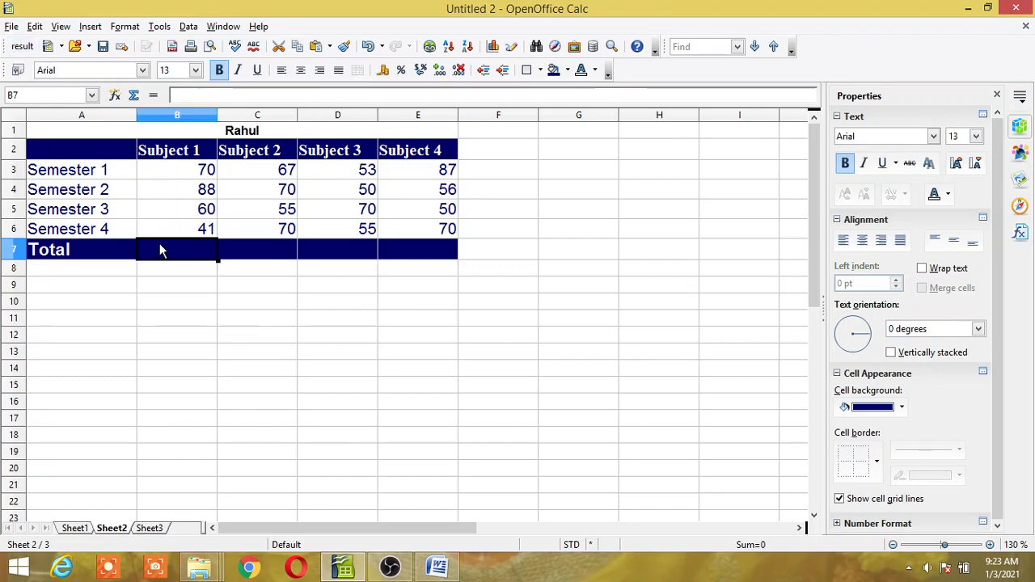
click(22, 46)
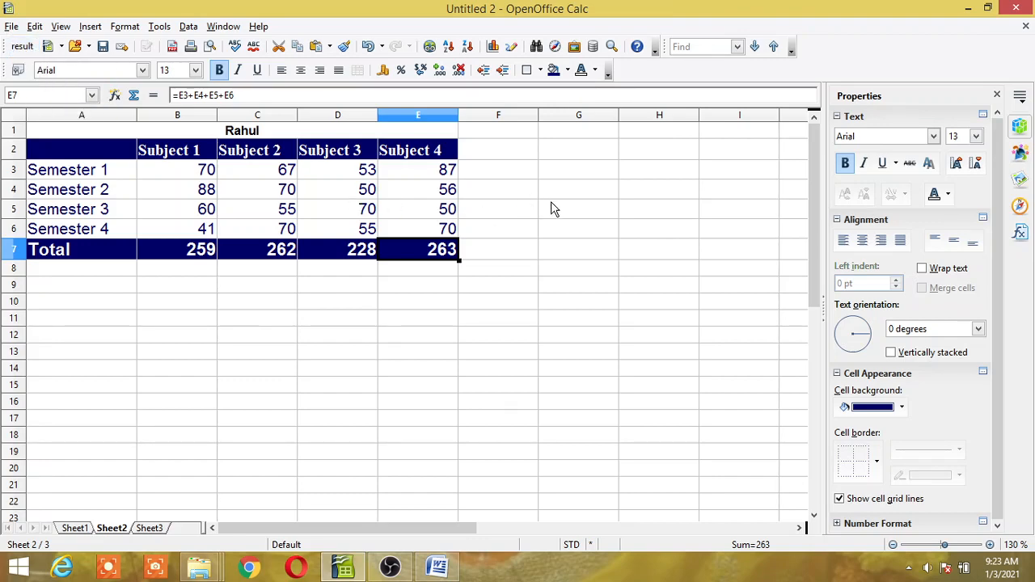
key(F8)
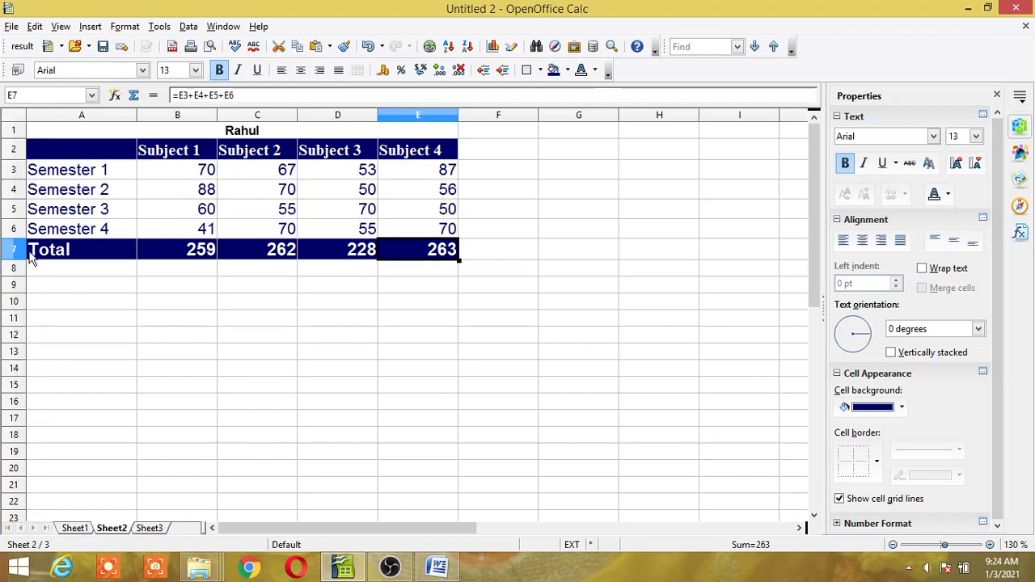
Check Sheet1 and Sheet2, and run the toolbar's result macro on Sheet3 starting at cell B7.
click(74, 528)
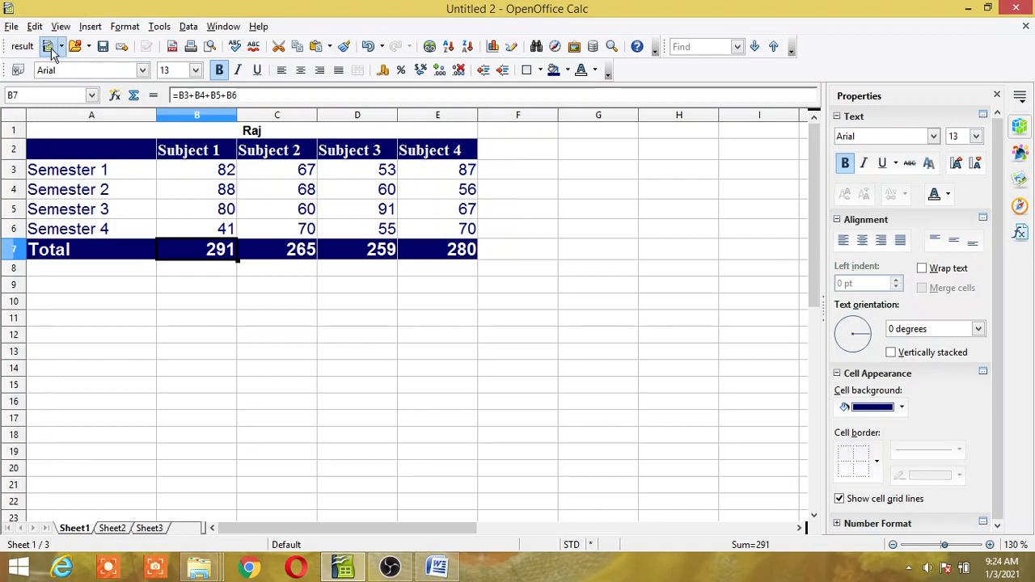
click(113, 528)
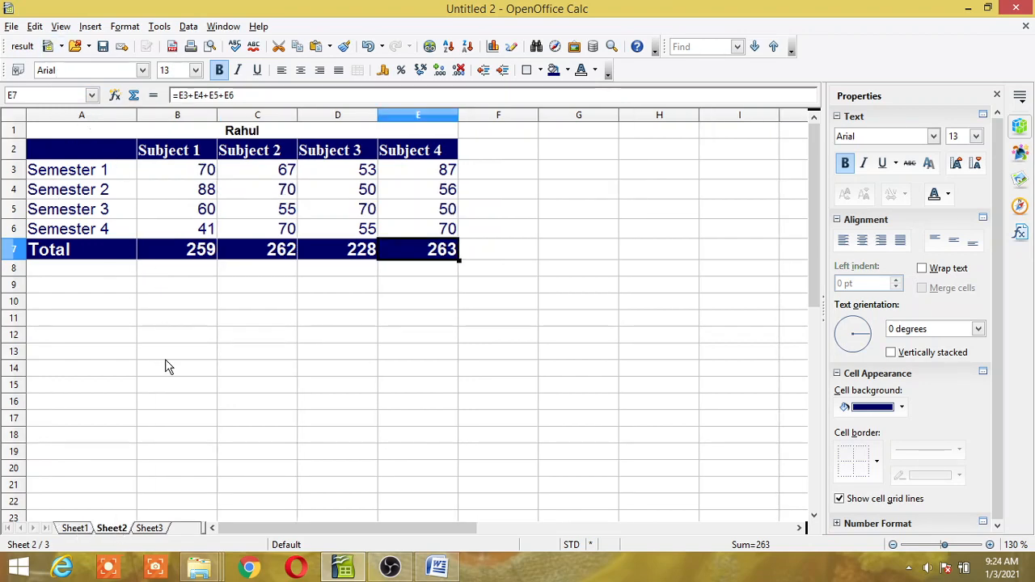
click(149, 530)
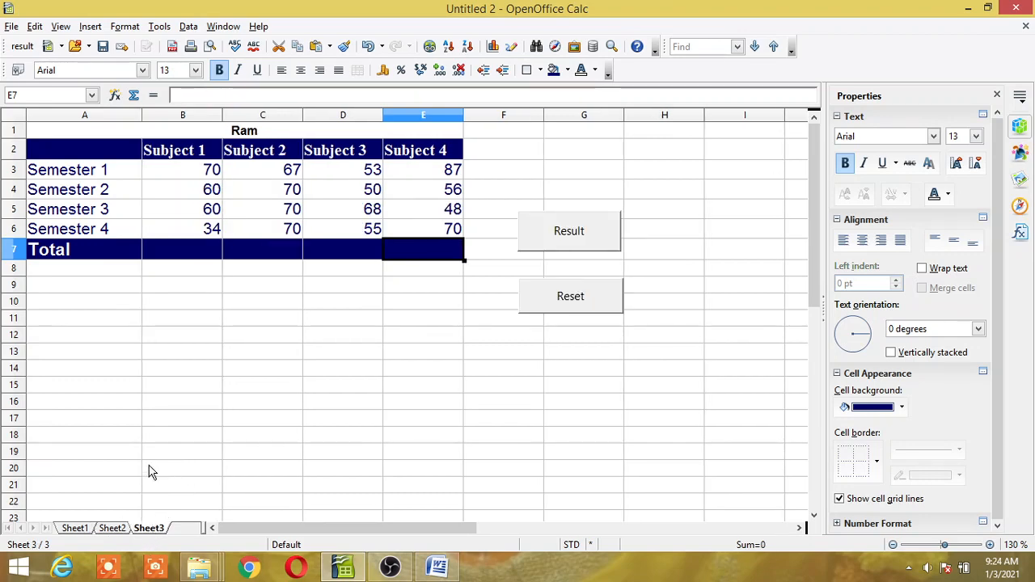
click(204, 257)
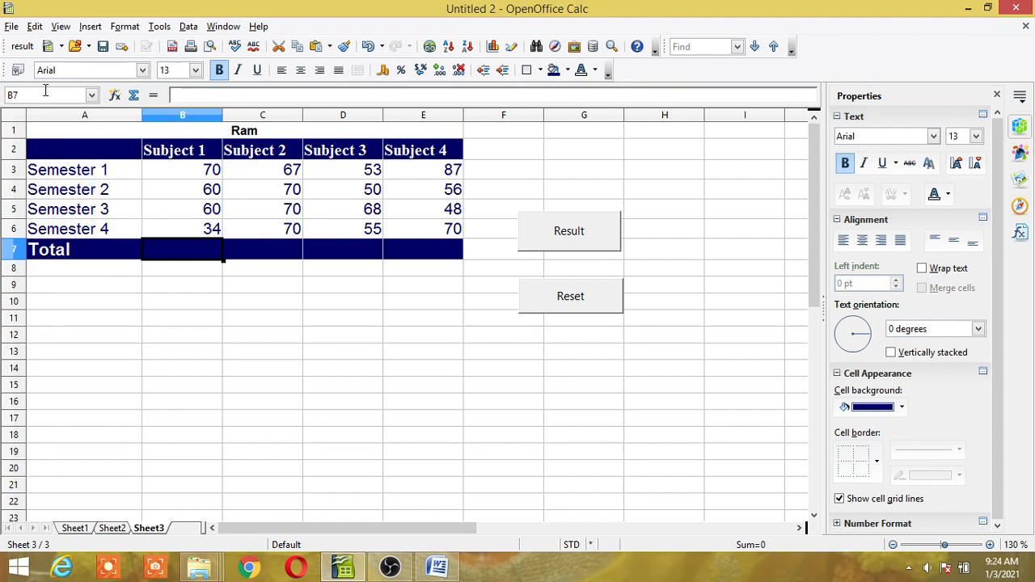
click(24, 49)
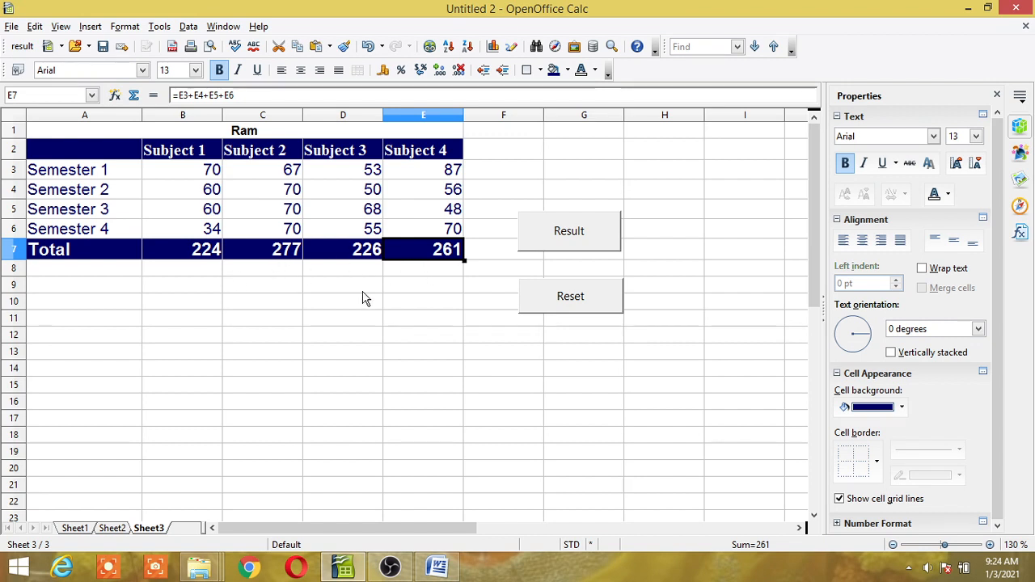
key(F8)
key(F8)
Open the reset macro in Untitled 2's Module1 for editing in the Basic code editor.
click(159, 26)
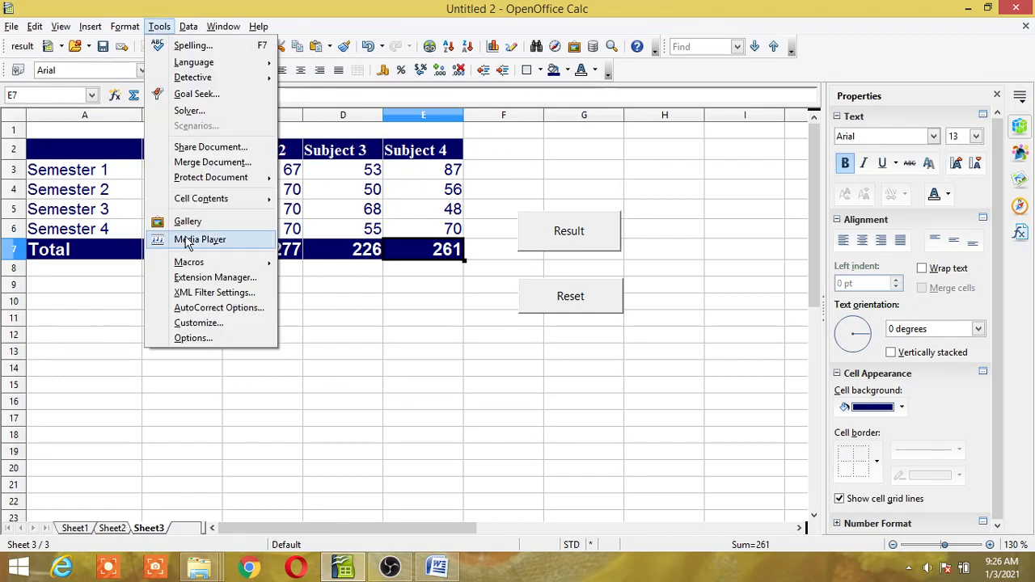
mouse_move(193, 266)
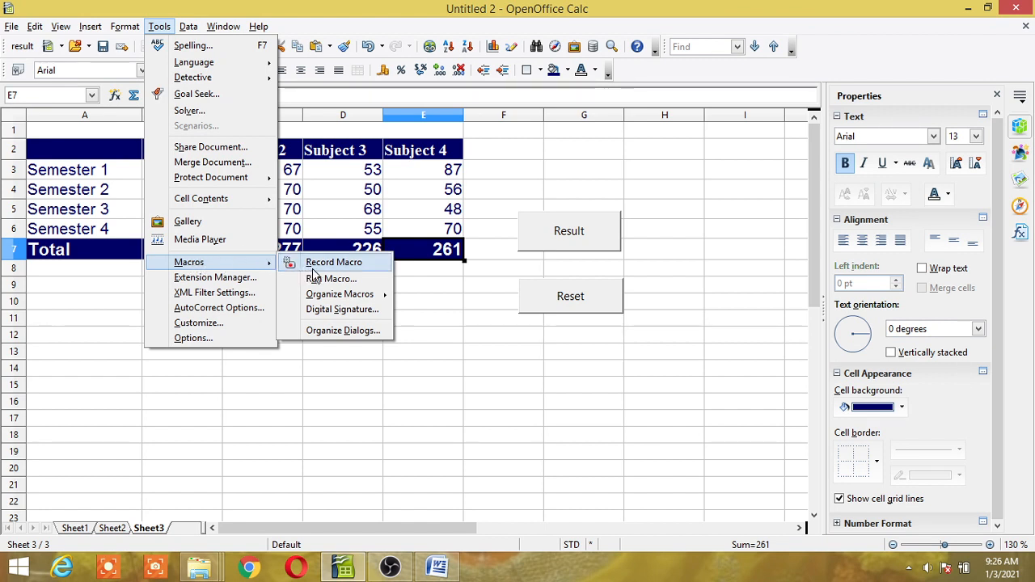
mouse_move(328, 296)
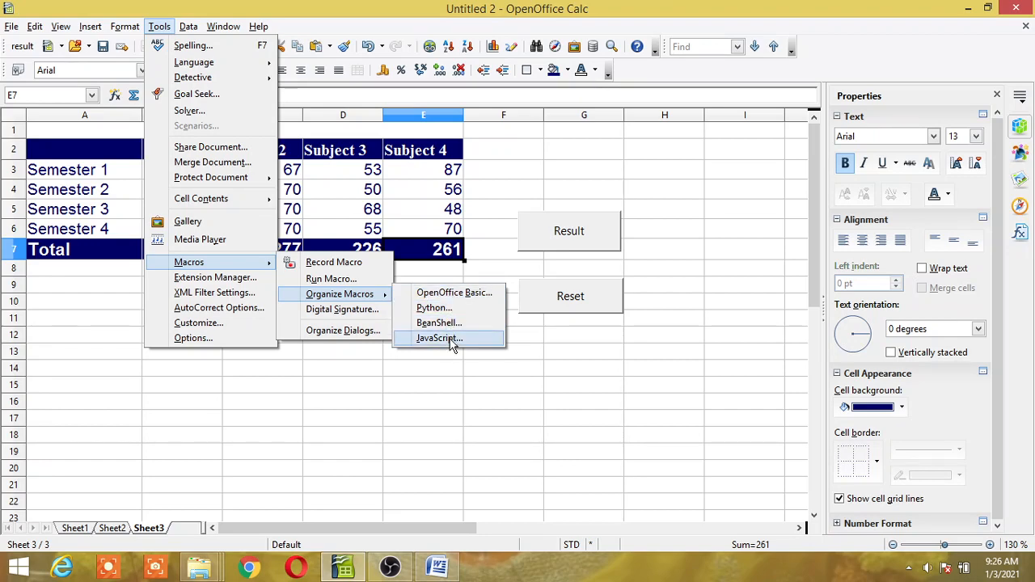
click(449, 298)
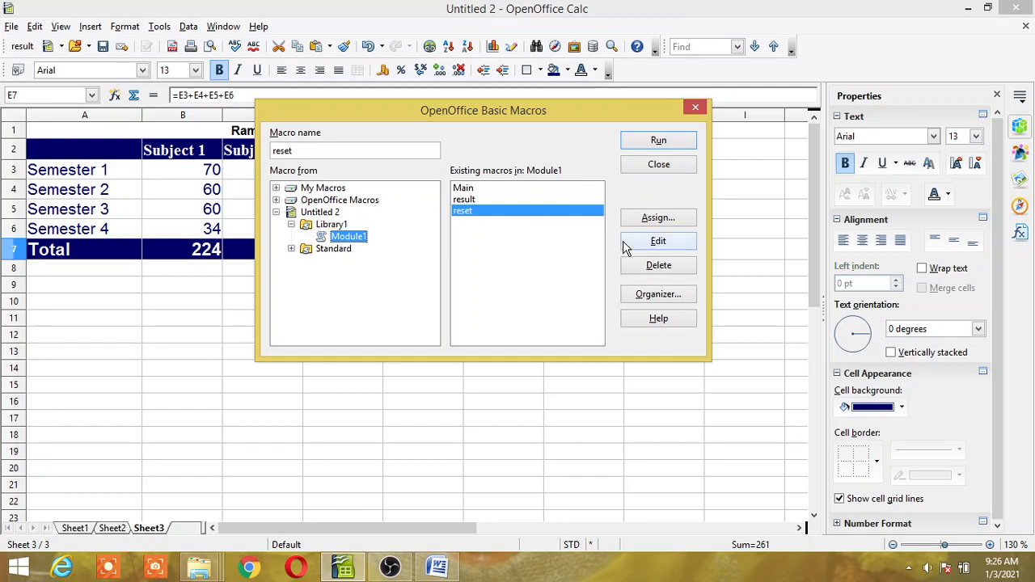
click(658, 248)
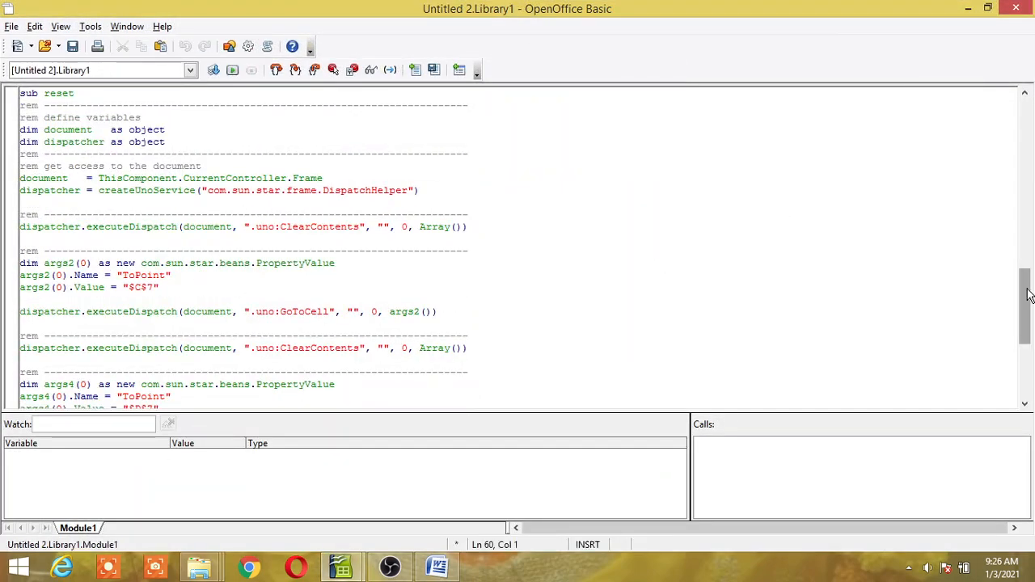
Start stepping through Sub Main and examine the recorded code of the result and reset macros.
drag(1033, 277, 1033, 105)
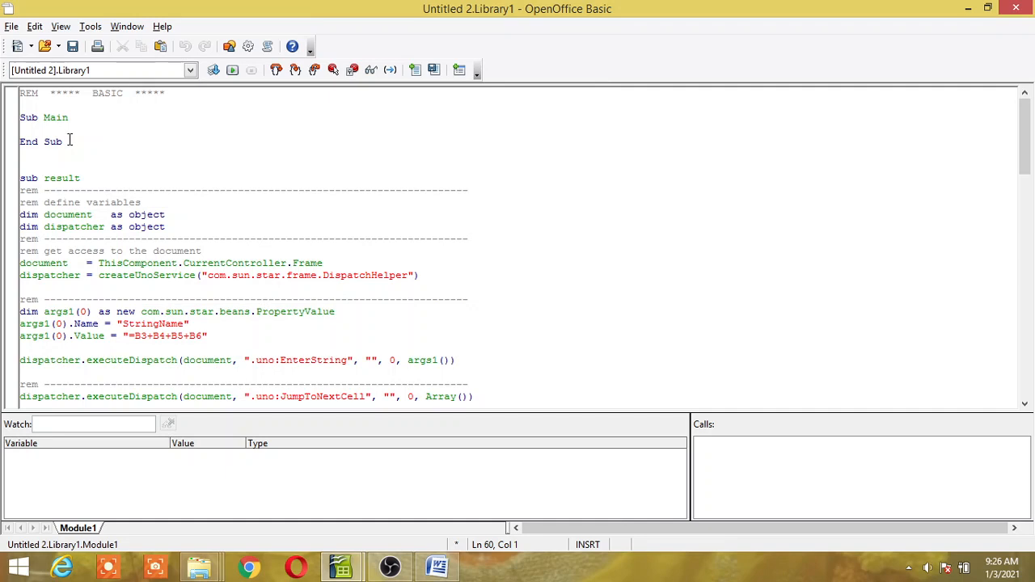
key(F8)
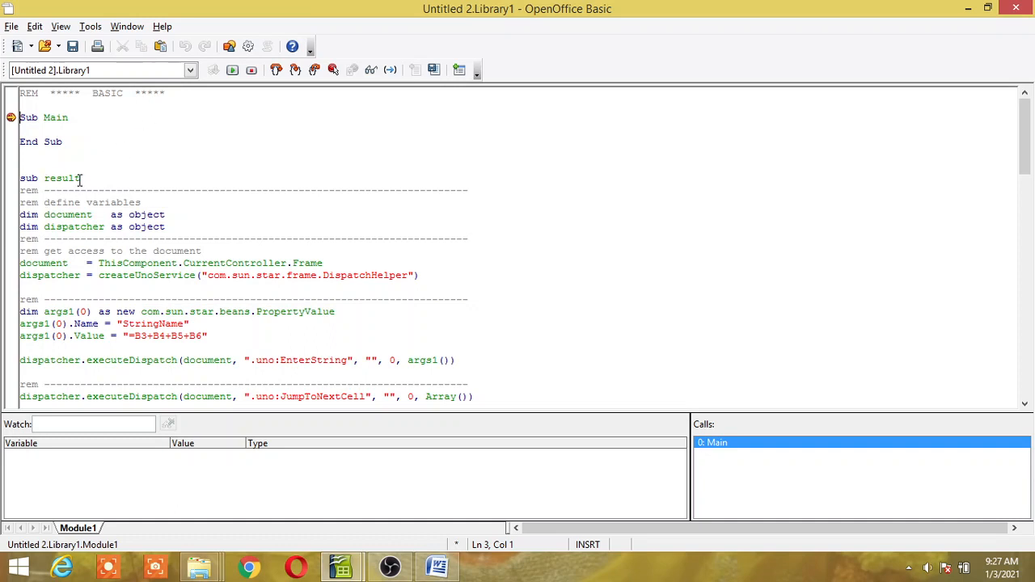
drag(1026, 150, 1032, 279)
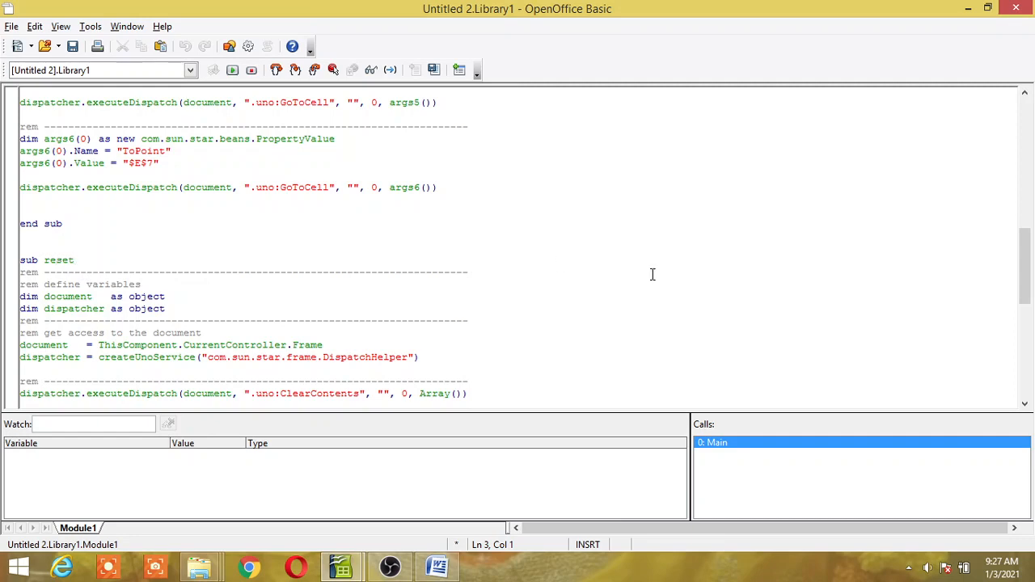
drag(1030, 262, 1032, 374)
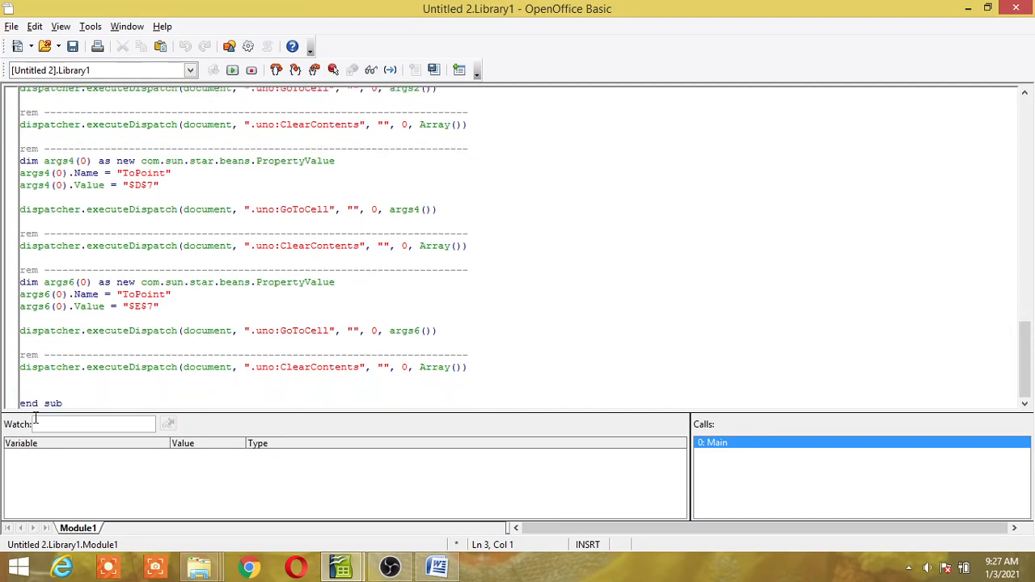